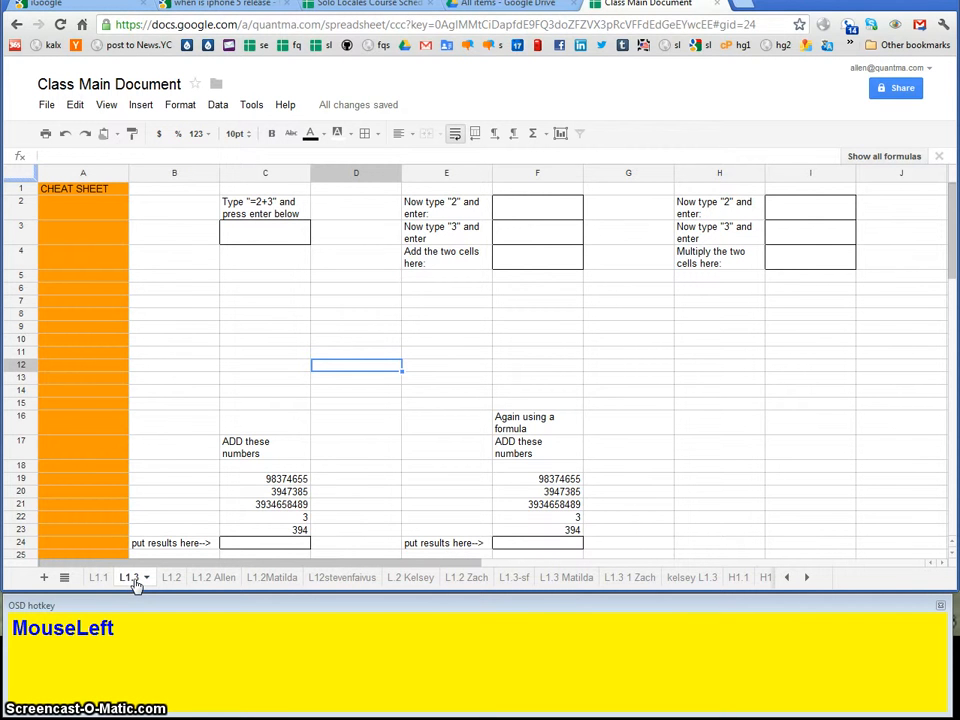
# Step: Look through the neighbouring assignment sheets, including L1.1 and L1.2, and return to sheet L1.3
pyautogui.click(136, 583)
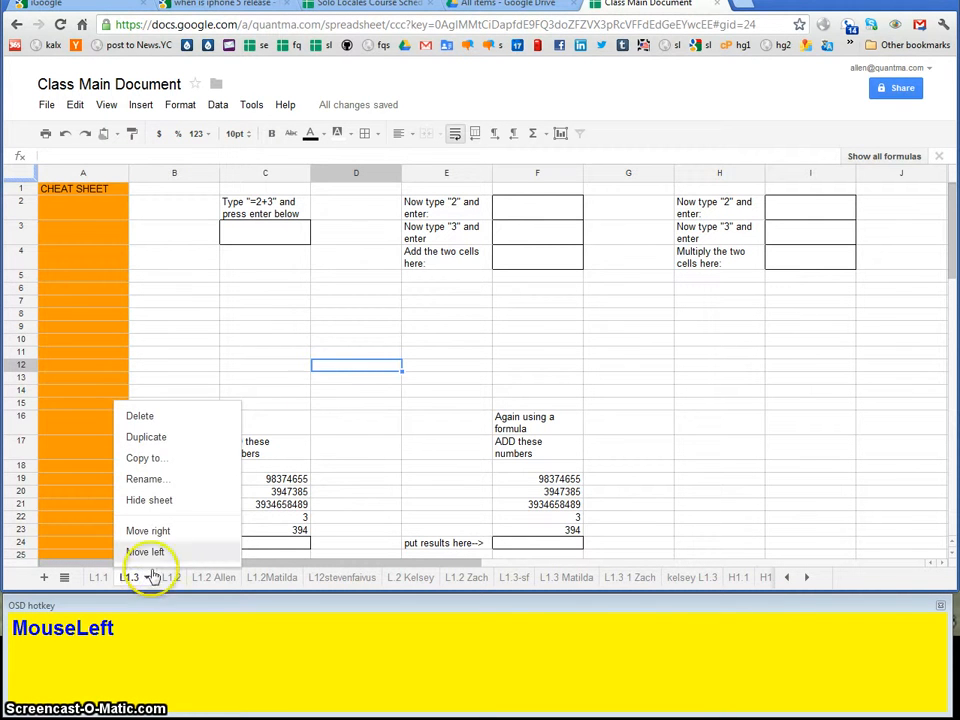
pyautogui.click(355, 393)
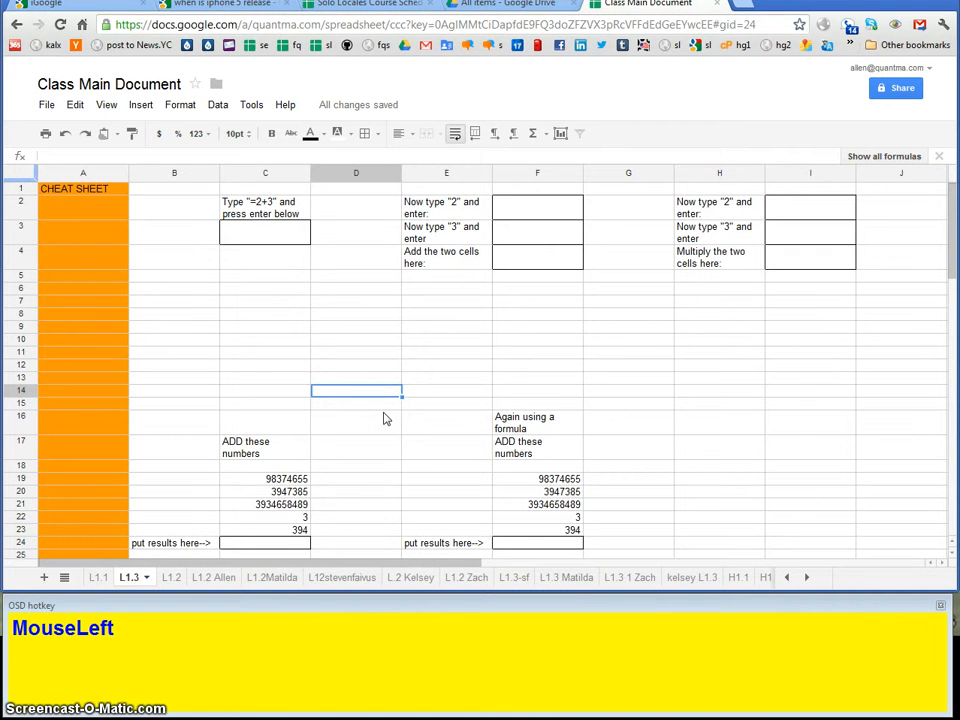
pyautogui.hotkey('ctrl', 'shift', 'pageup')
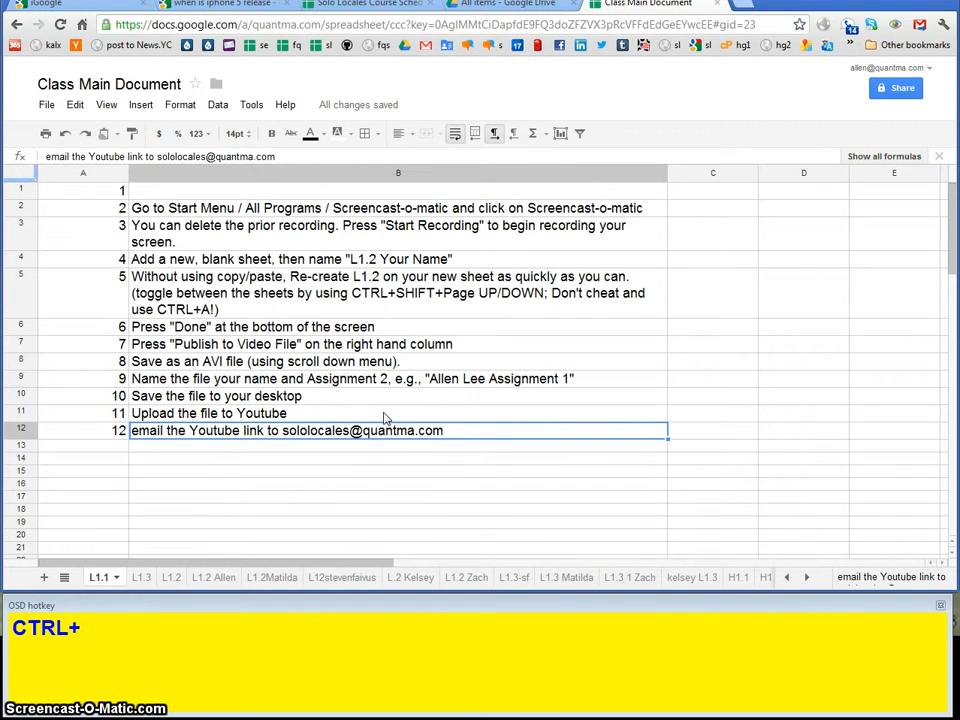
pyautogui.hotkey('ctrl', 'shift', 'pagedown')
pyautogui.hotkey('ctrl', 'shift', 'pagedown')
pyautogui.hotkey('ctrl', 'shift', 'pagedown')
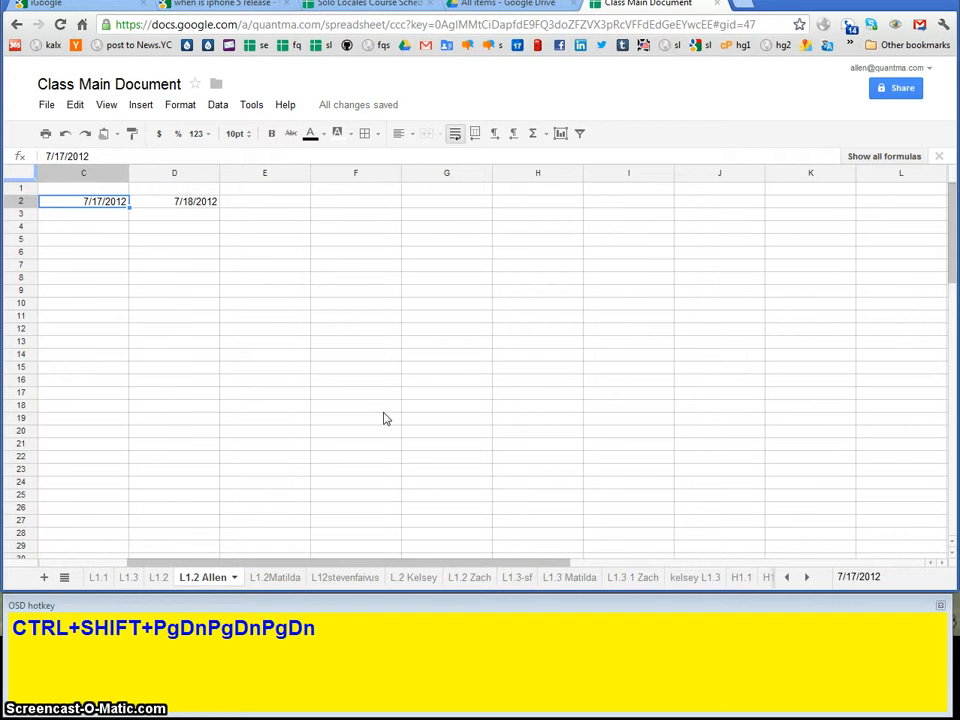
pyautogui.hotkey('ctrl', 'shift', 'pageup')
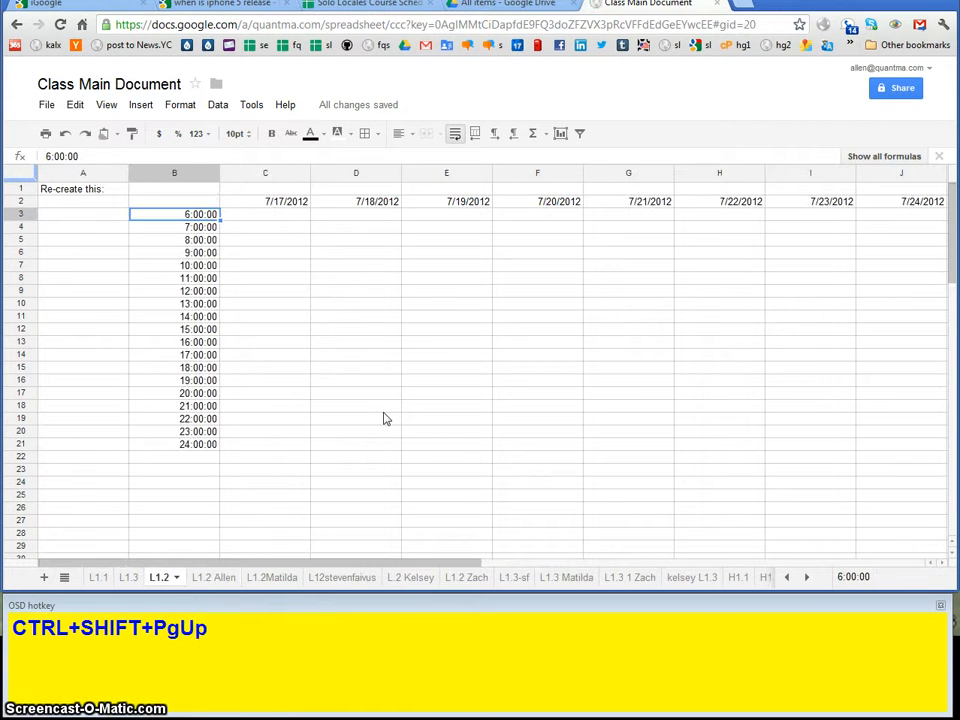
pyautogui.hotkey('ctrl', 'shift', 'pageup')
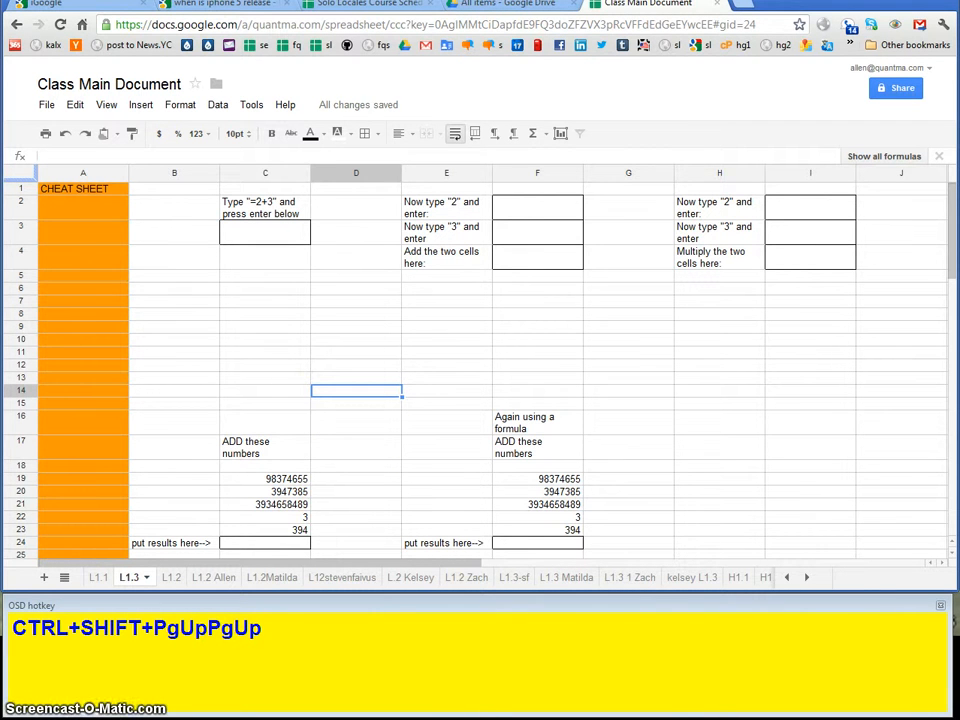
# Step: Go to the empty answer cell C3 below the first exercise's instruction on sheet L1.3
pyautogui.press('Left')
pyautogui.press('Up')
pyautogui.press('Up')
pyautogui.press('Up')
pyautogui.press('Up')
pyautogui.press('Up')
pyautogui.press('Up')
pyautogui.press('Up')
pyautogui.press('Up')
pyautogui.press('Up')
pyautogui.press('Up')
pyautogui.press('Up')
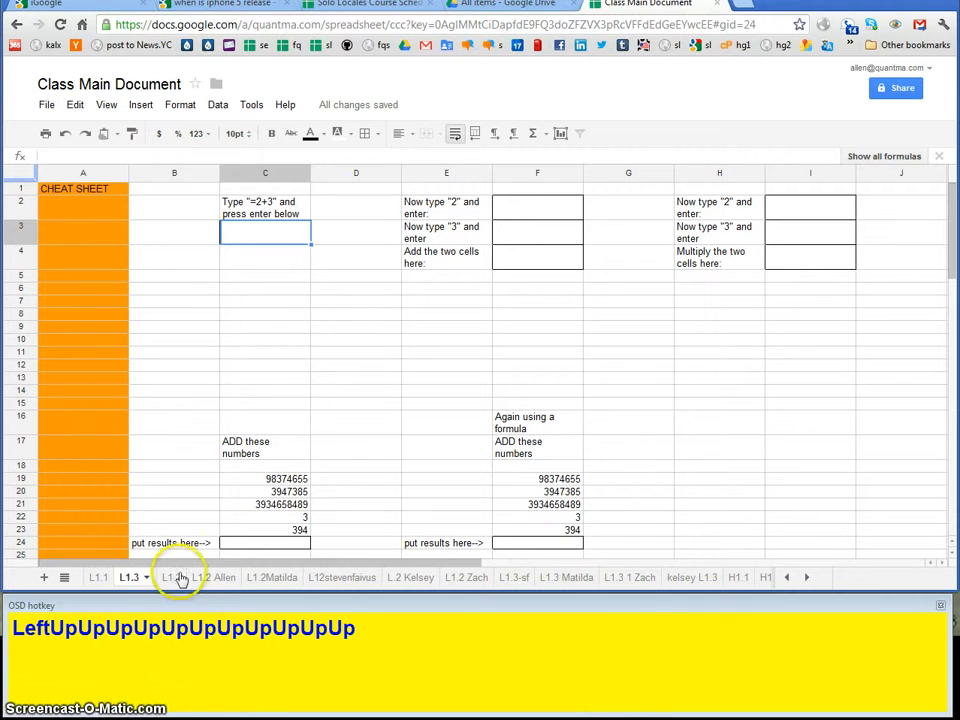
# Step: Duplicate sheet L1.3 and rename the copy "L1.3" followed by the person's first name
pyautogui.click(150, 580)
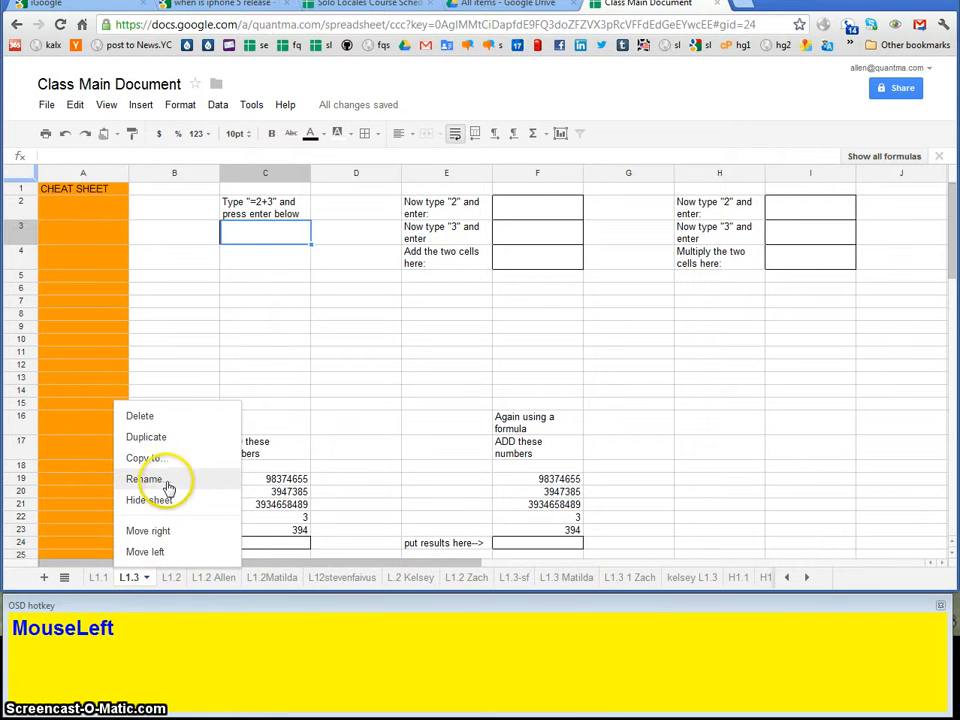
pyautogui.click(166, 440)
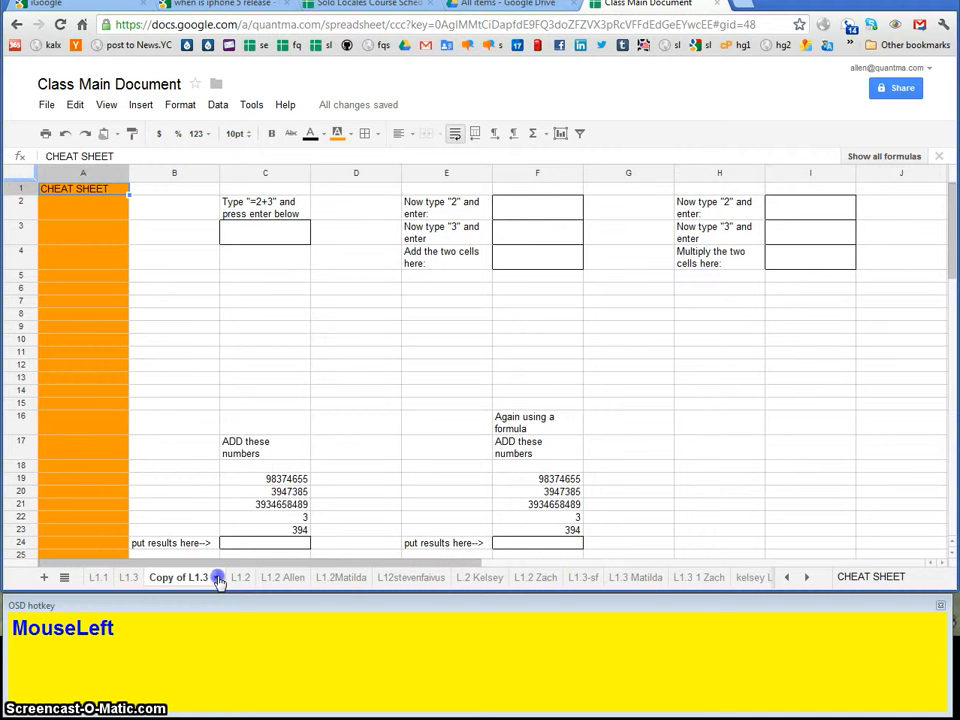
pyautogui.click(216, 578)
pyautogui.click(226, 481)
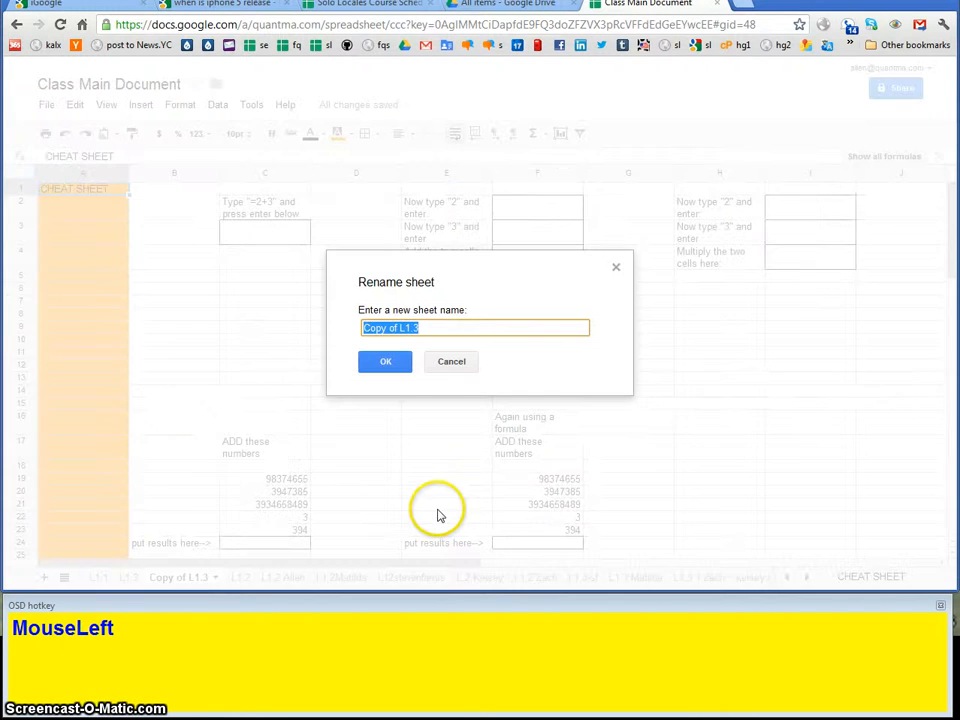
pyautogui.press('Home')
pyautogui.hotkey('shift', 'Right')
pyautogui.hotkey('shift', 'Right')
pyautogui.hotkey('shift', 'Right')
pyautogui.hotkey('shift', 'Right')
pyautogui.hotkey('shift', 'Right')
pyautogui.hotkey('shift', 'Right')
pyautogui.hotkey('shift', 'Right')
pyautogui.hotkey('shift', 'Right')
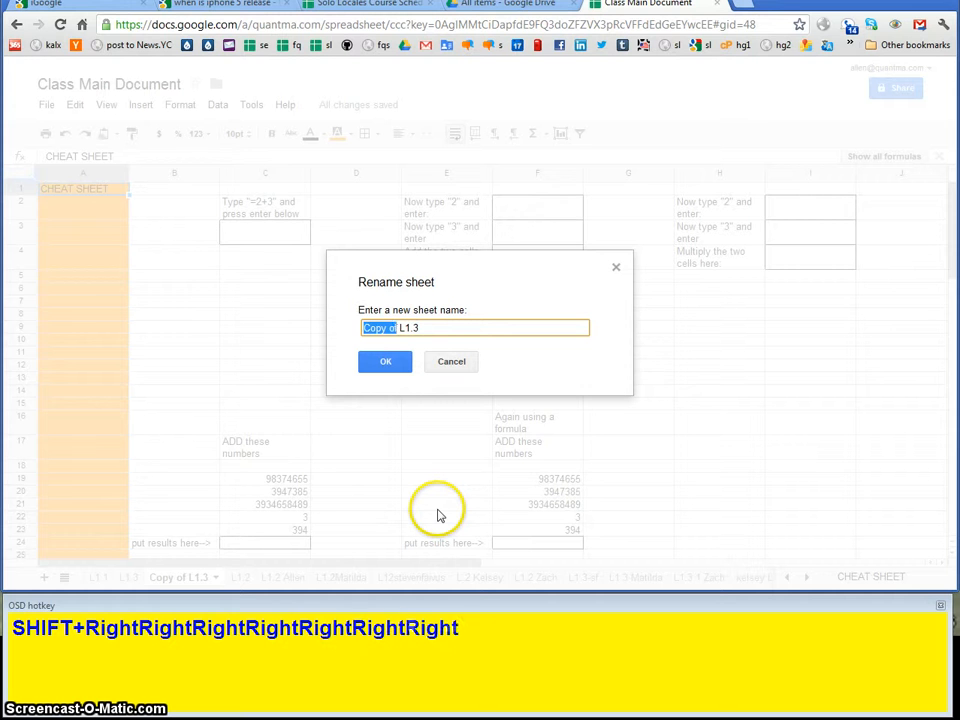
pyautogui.press('Delete')
pyautogui.press('End')
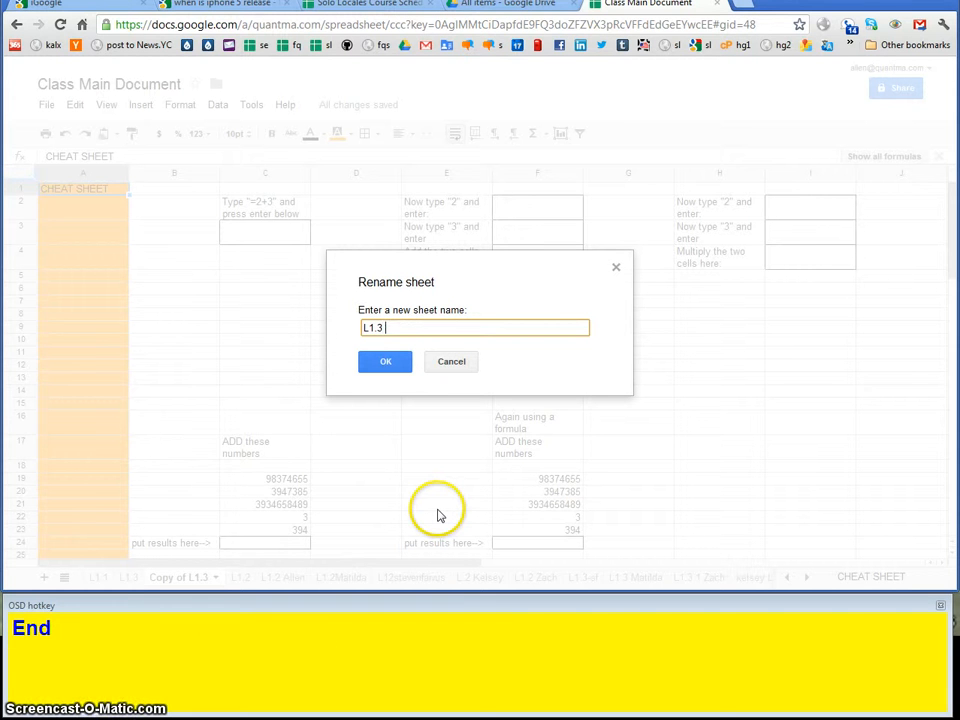
pyautogui.write('Allen')
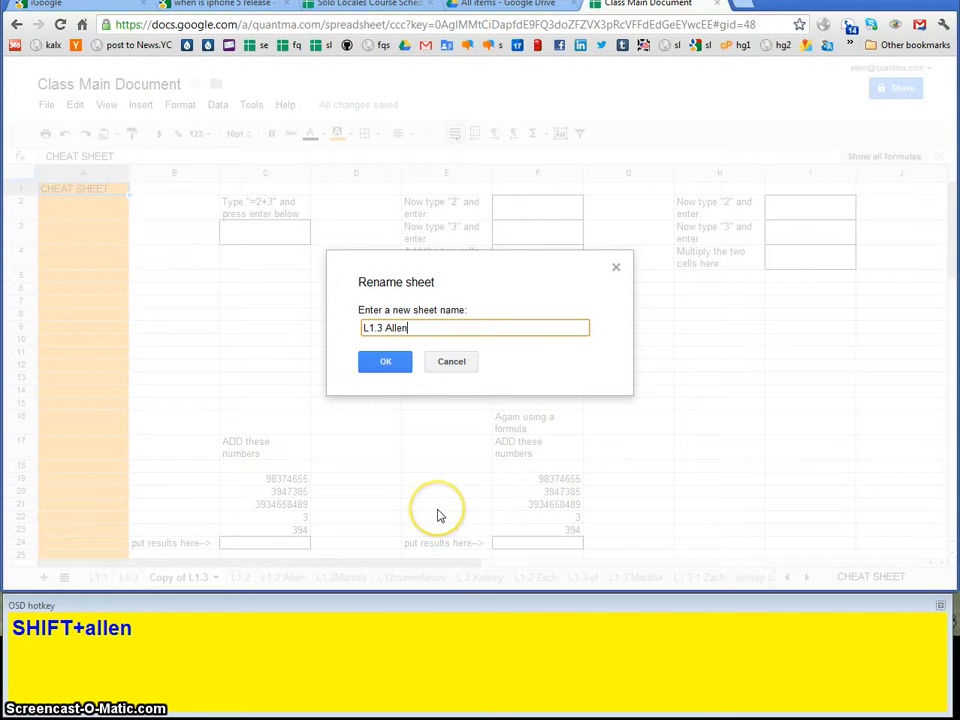
pyautogui.click(385, 366)
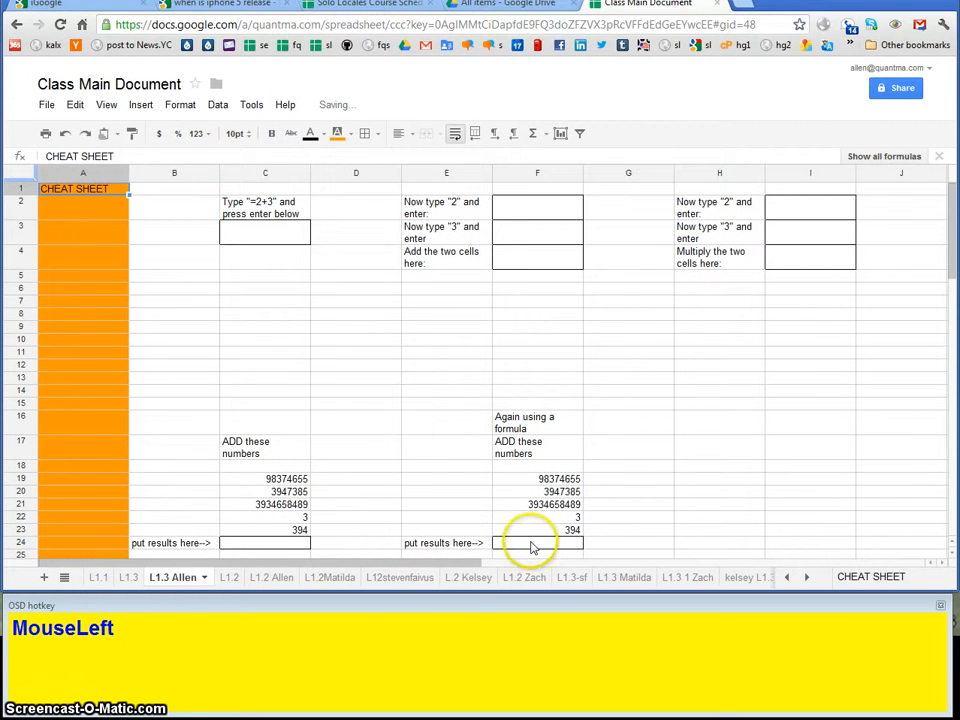
# Step: Try entering the sum as 2+3= in answer cell C3 of the duplicated sheet
pyautogui.click(275, 265)
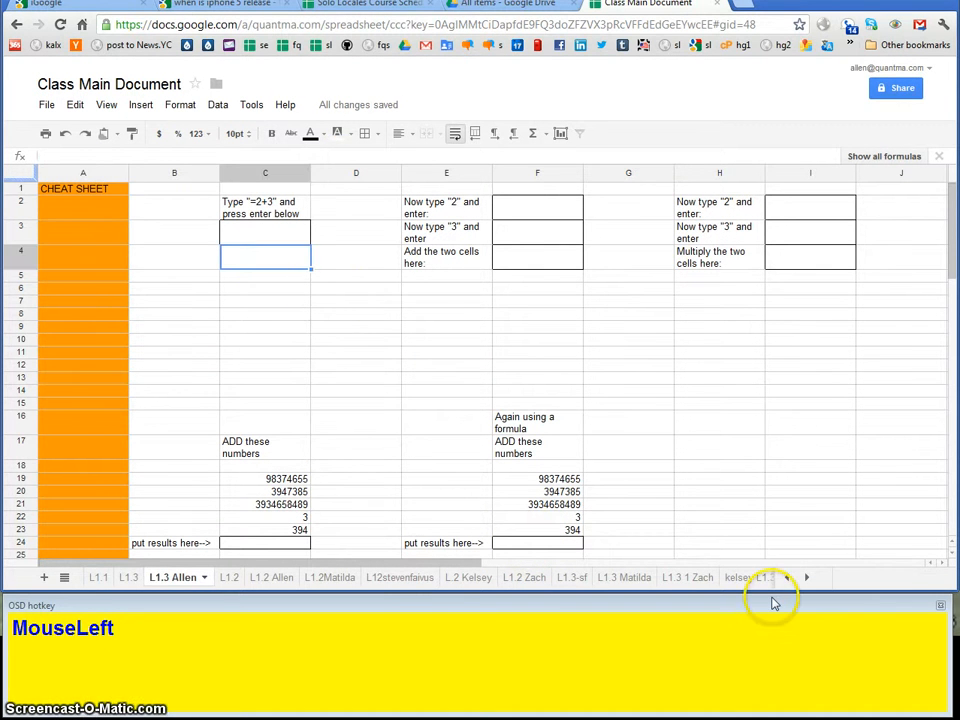
pyautogui.press('Up')
pyautogui.press('Left')
pyautogui.press('Right')
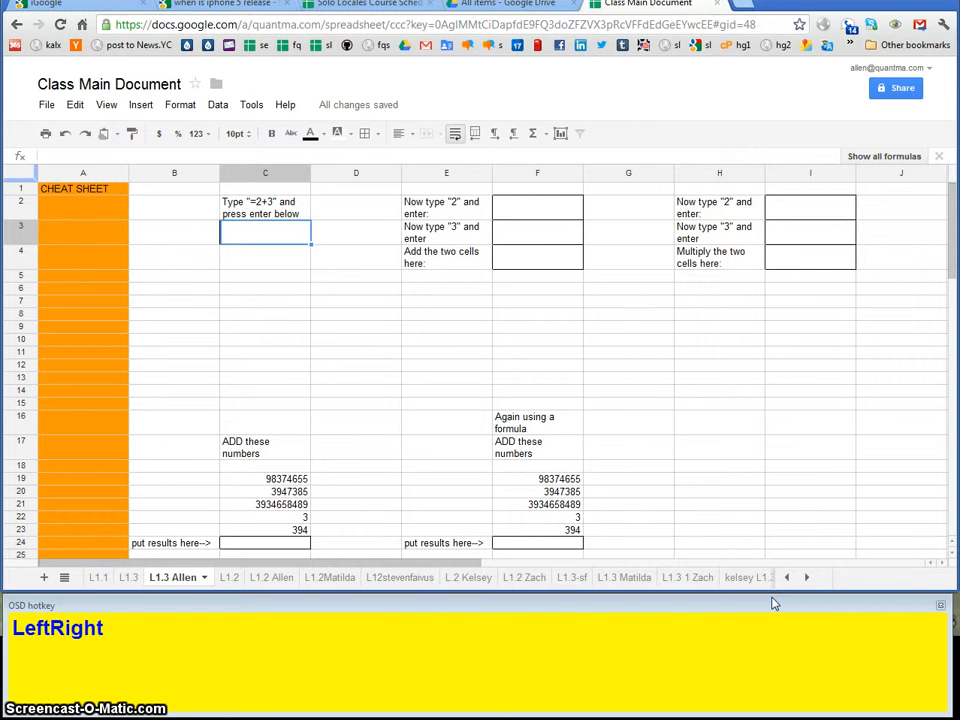
pyautogui.press('Up')
pyautogui.press('Down')
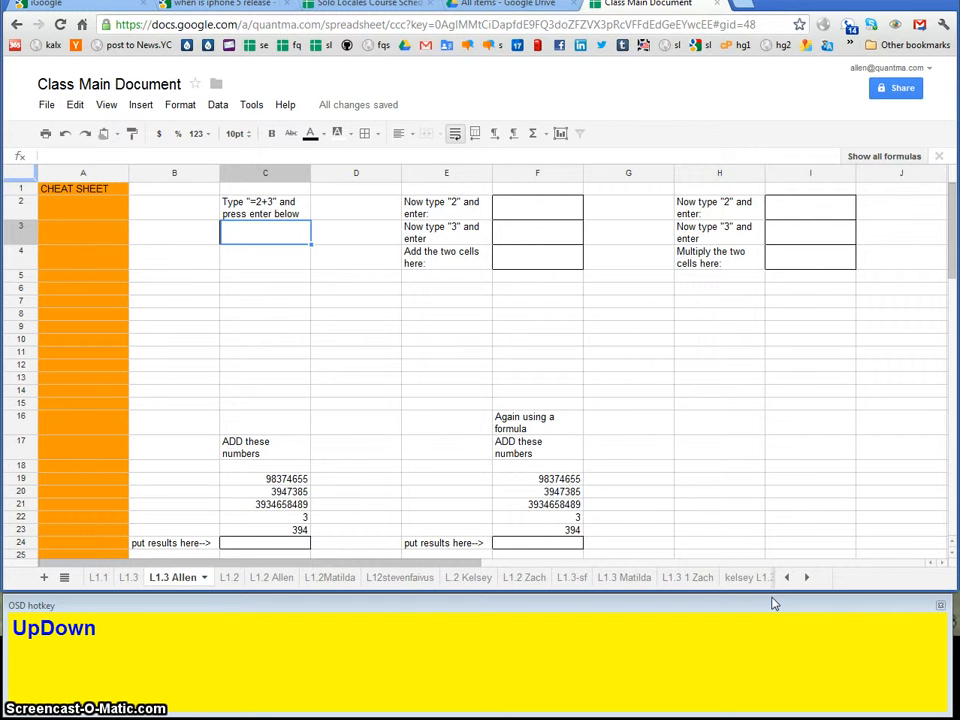
pyautogui.write('2')
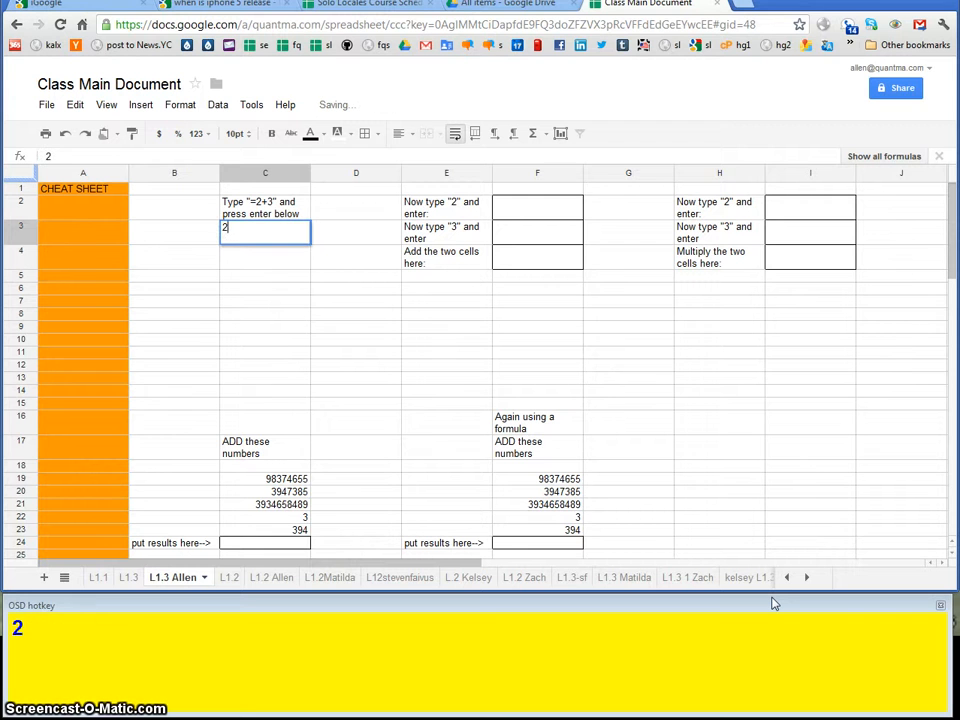
pyautogui.write('+')
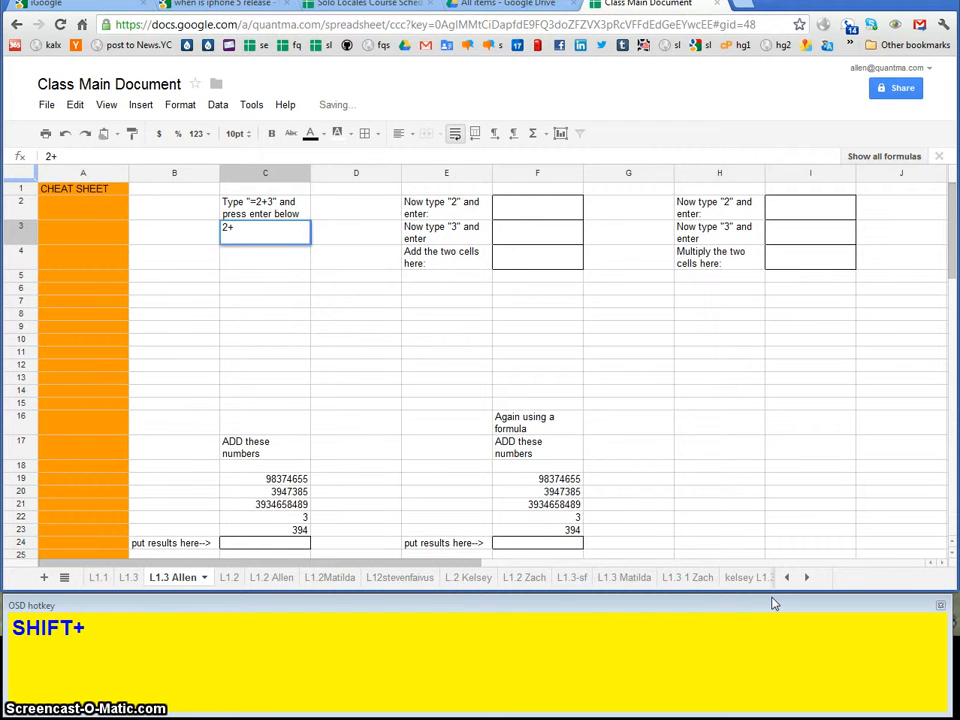
pyautogui.write('3')
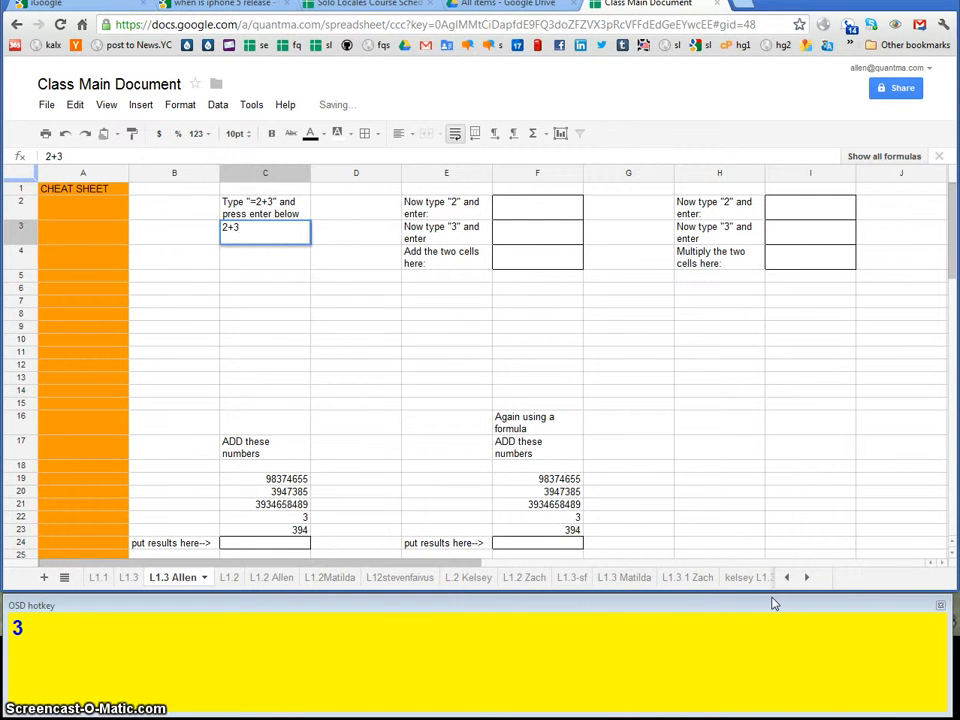
pyautogui.write('=')
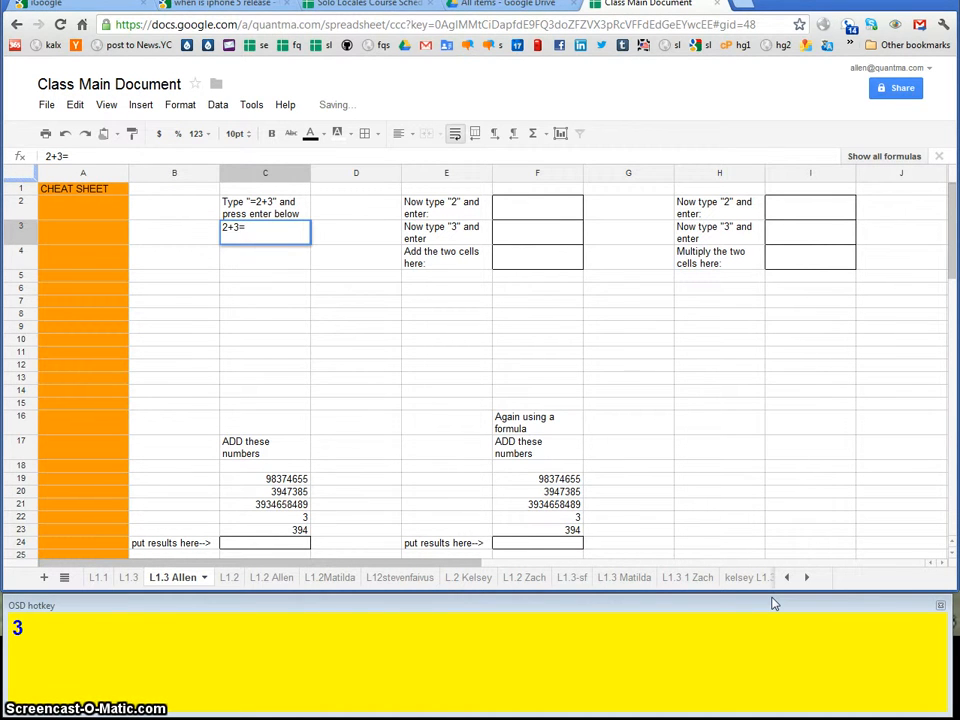
pyautogui.press('Return')
pyautogui.press('Down')
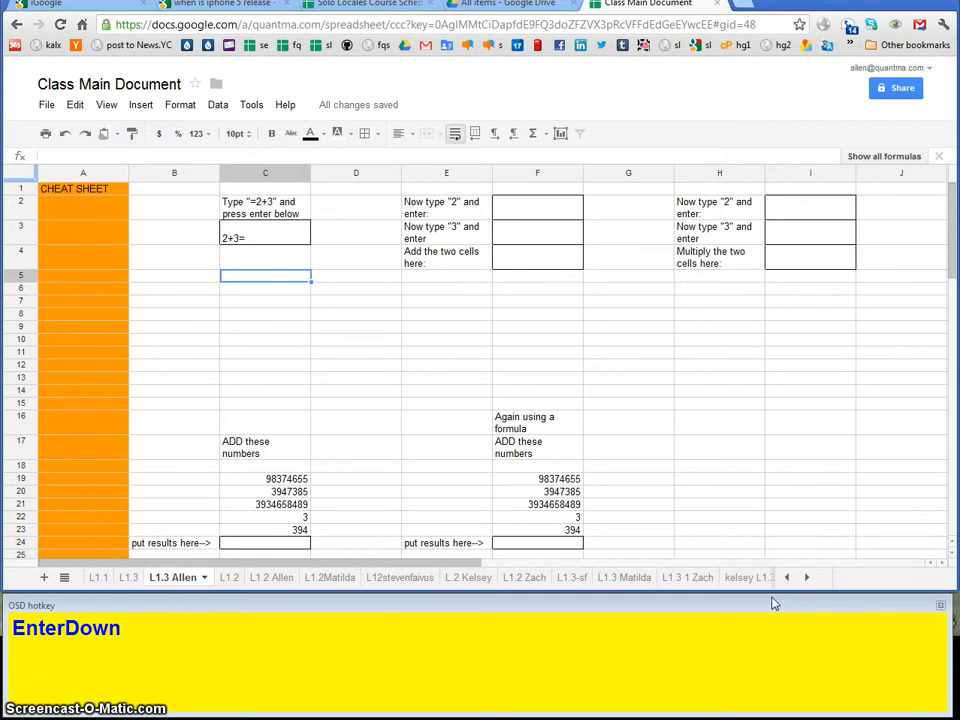
# Step: Replace the content of cell C3 with the formula =2+3
pyautogui.press('Up')
pyautogui.press('Up')
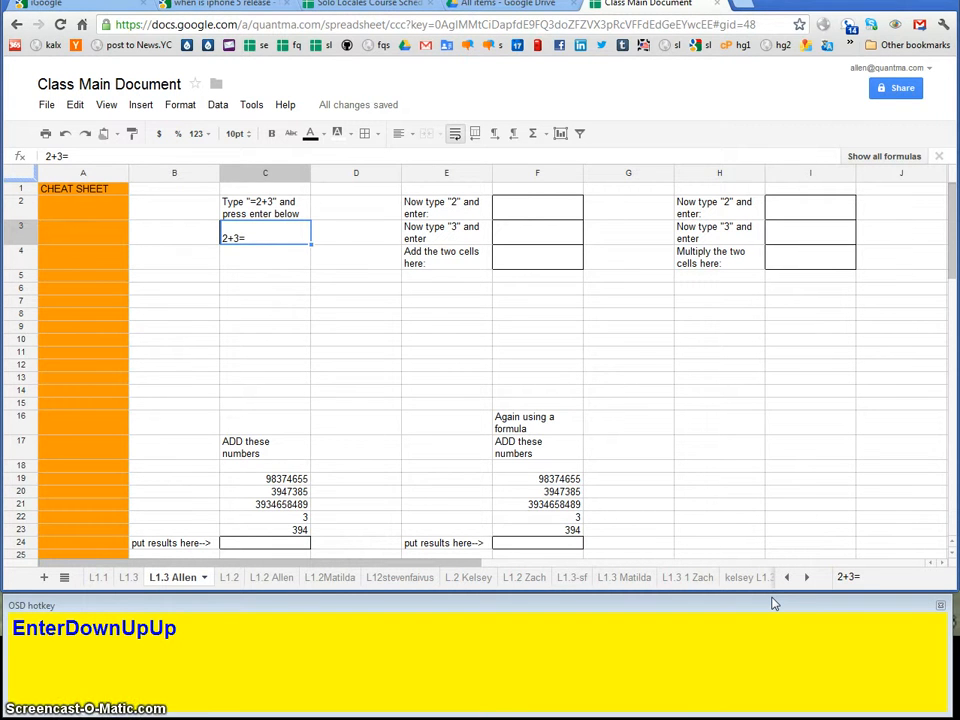
pyautogui.press('Down')
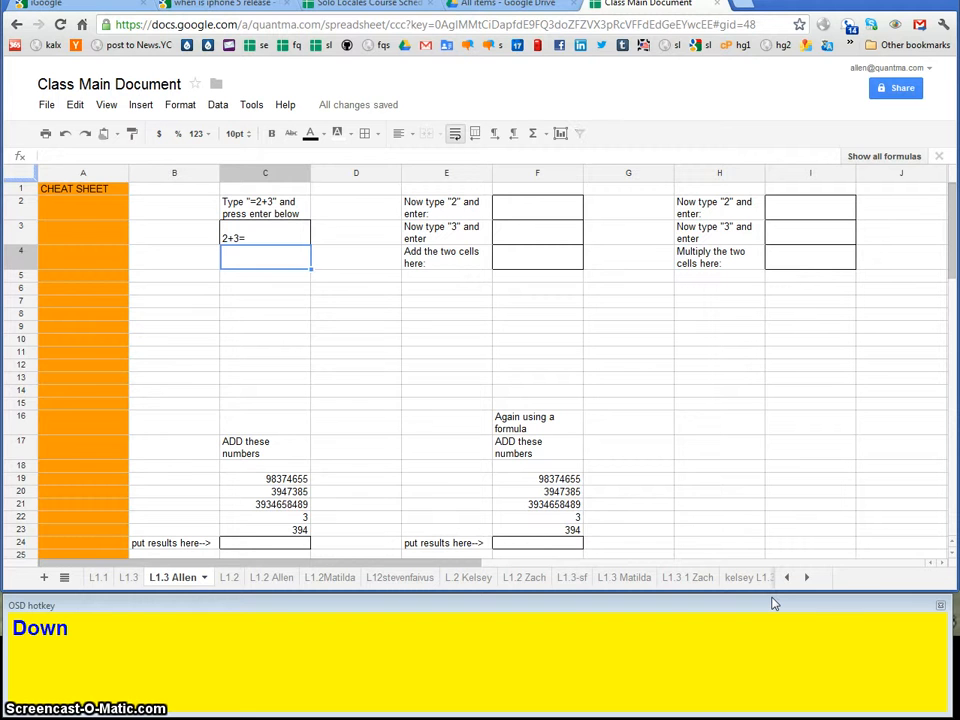
pyautogui.press('Up')
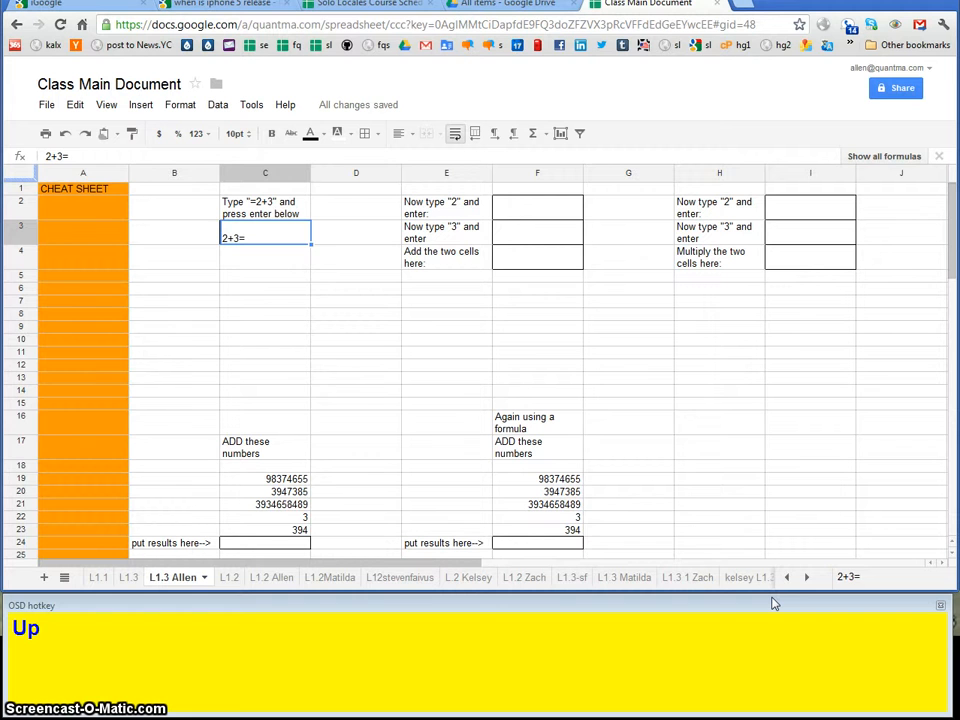
pyautogui.press('Down')
pyautogui.press('Up')
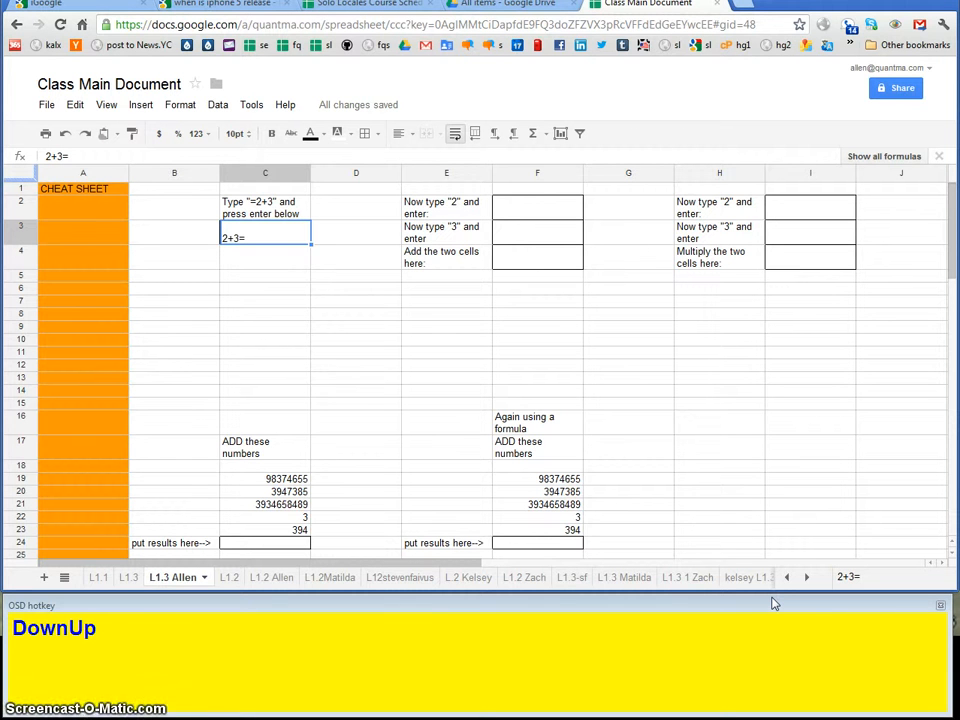
pyautogui.write('=2')
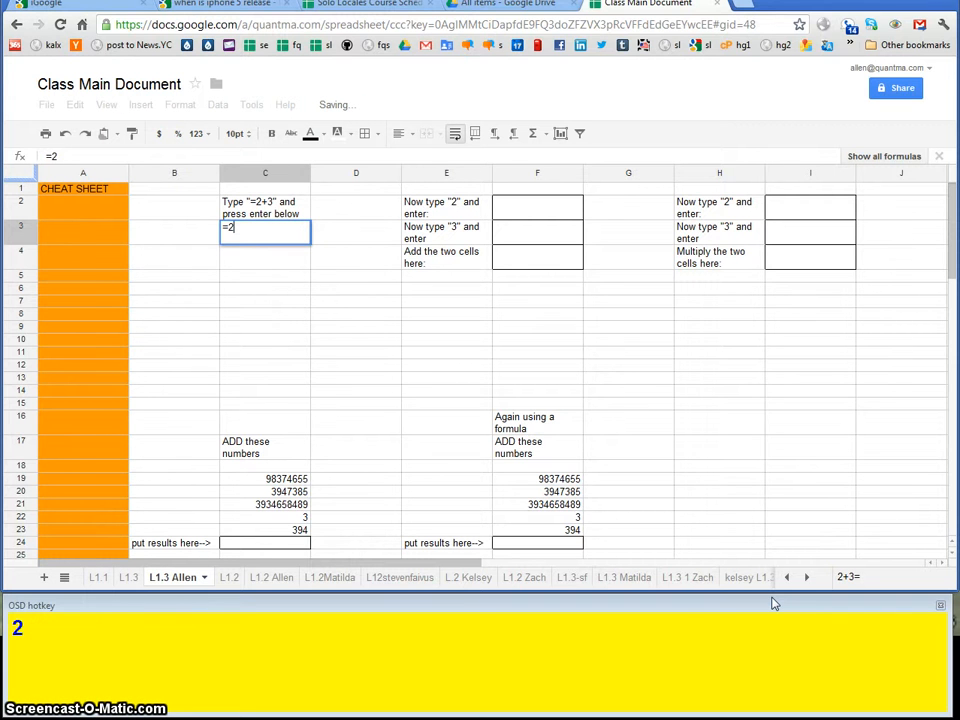
pyautogui.write('+3')
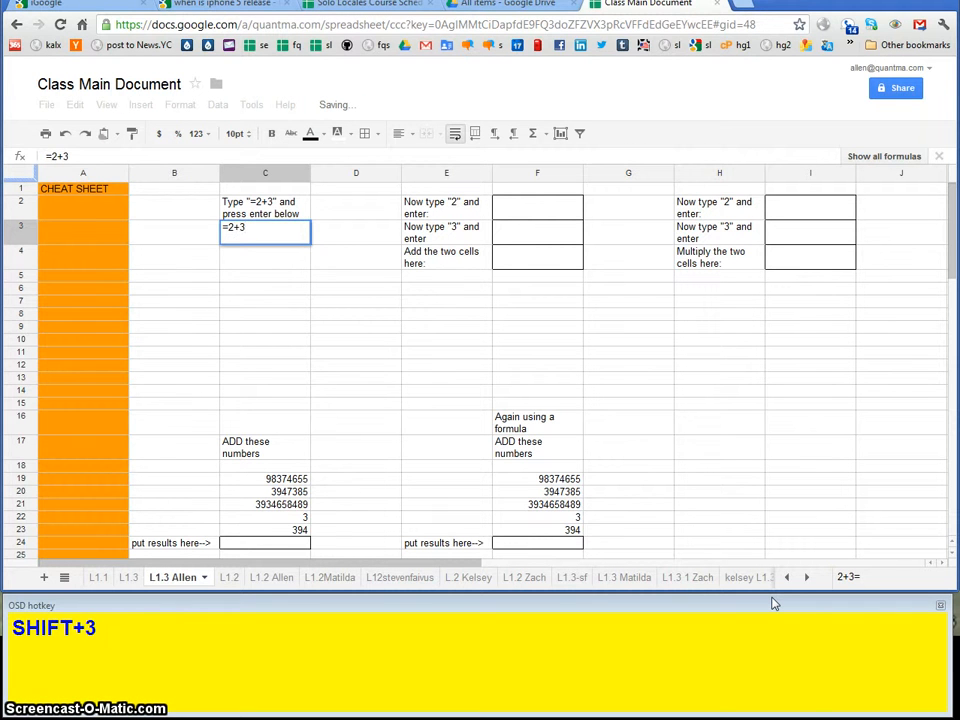
pyautogui.press('Return')
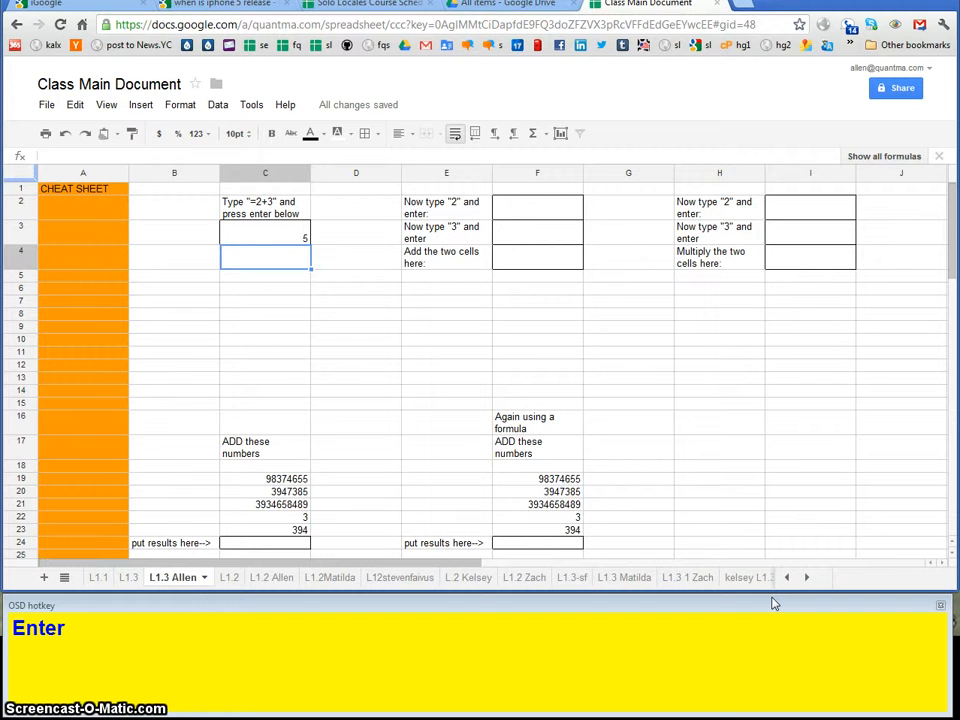
# Step: Inspect the formula behind the result in cell C3, leaving it as it is
pyautogui.press('Up')
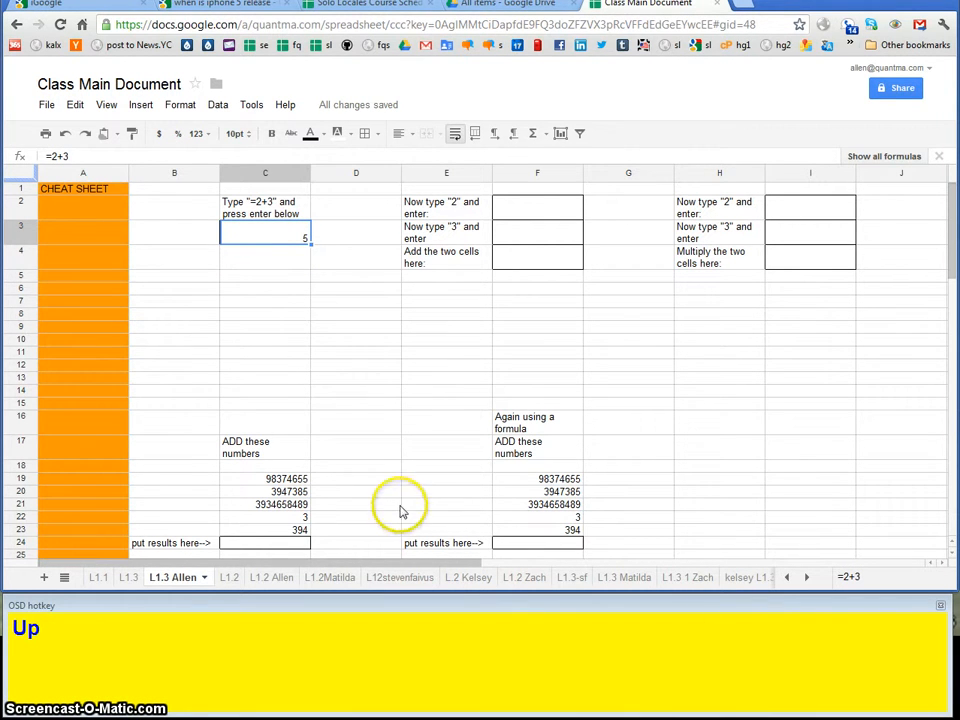
pyautogui.click(60, 155)
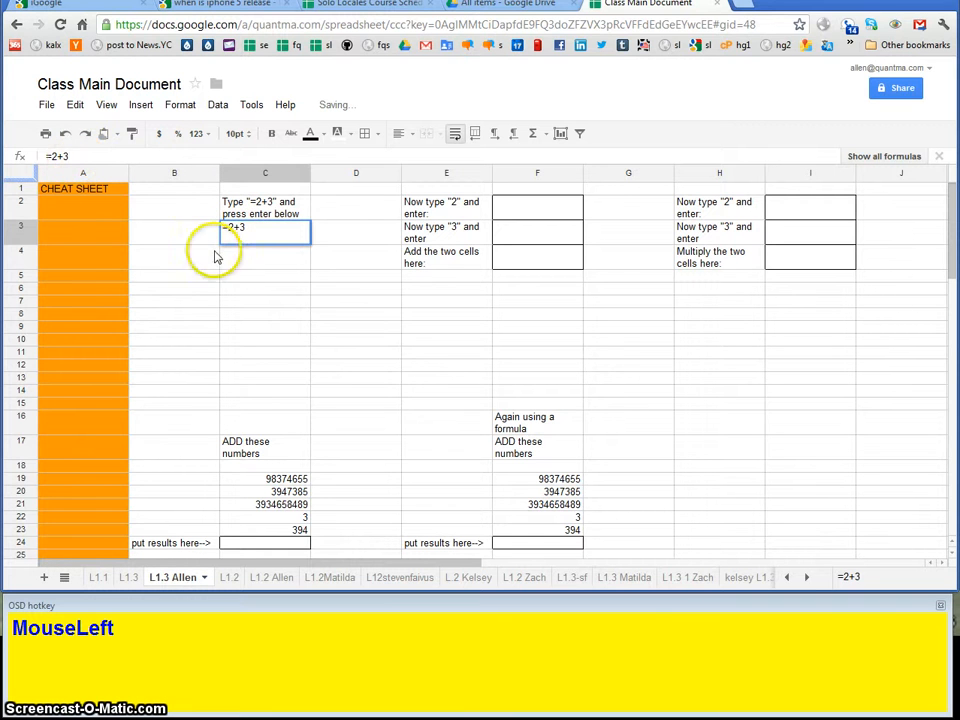
pyautogui.click(268, 261)
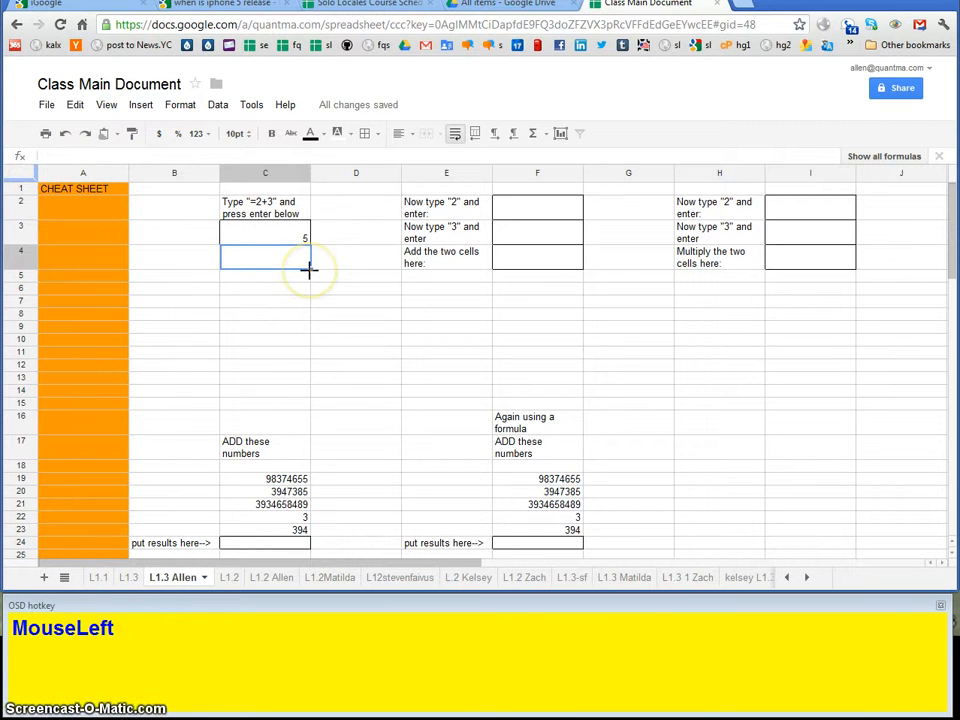
pyautogui.click(309, 268)
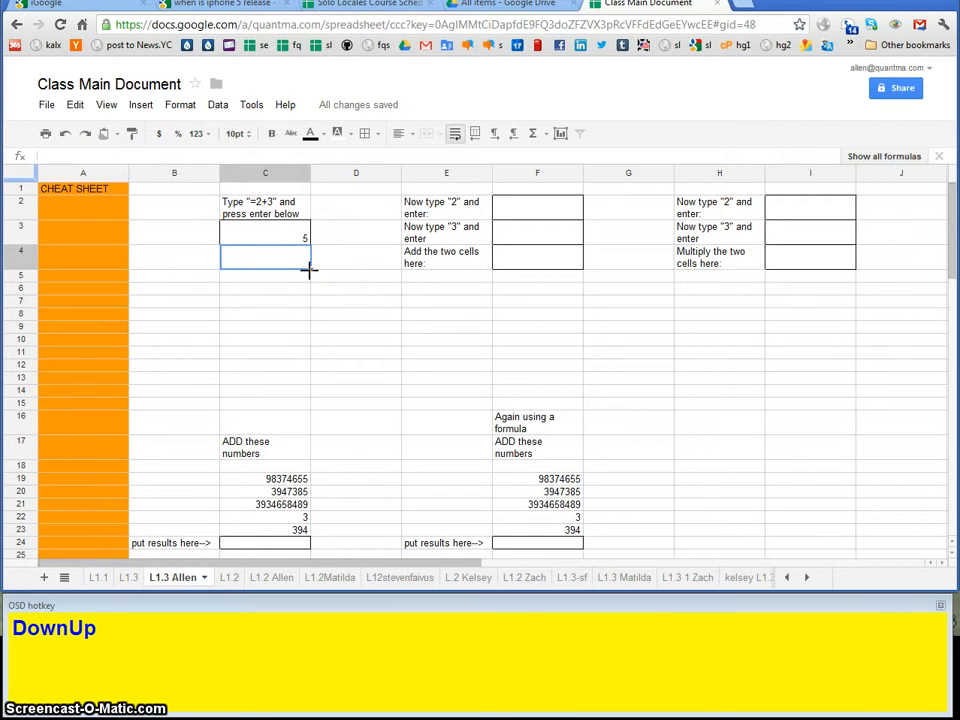
pyautogui.press('Up')
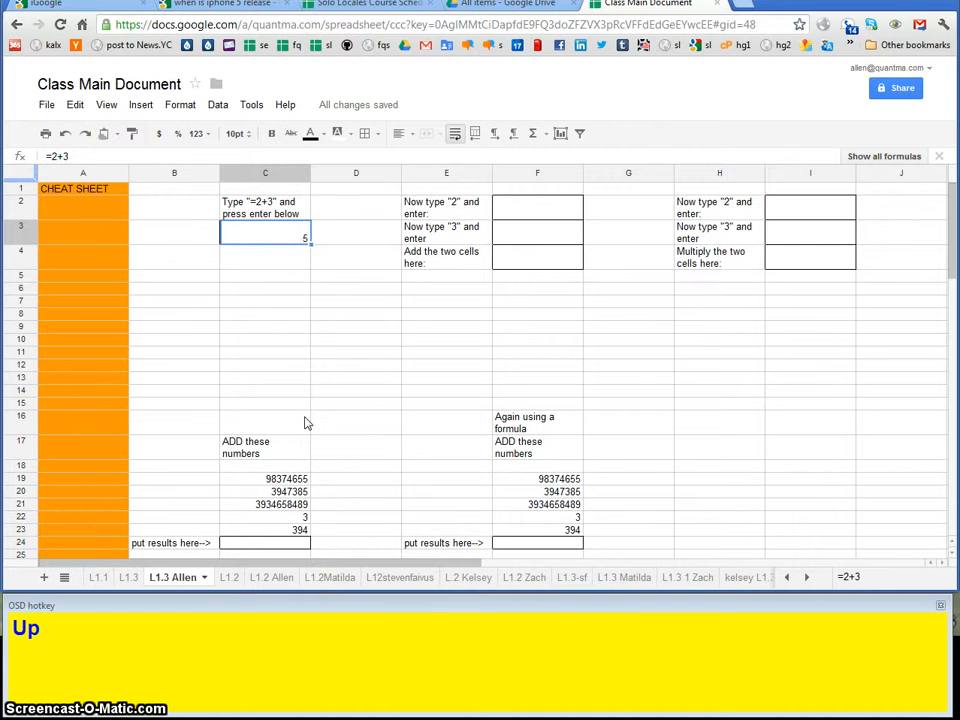
# Step: Enter 2 in cell F2 and 3 in cell F3 for the addition exercise
pyautogui.press('Right')
pyautogui.press('Right')
pyautogui.press('Right')
pyautogui.press('Up')
pyautogui.press('Right')
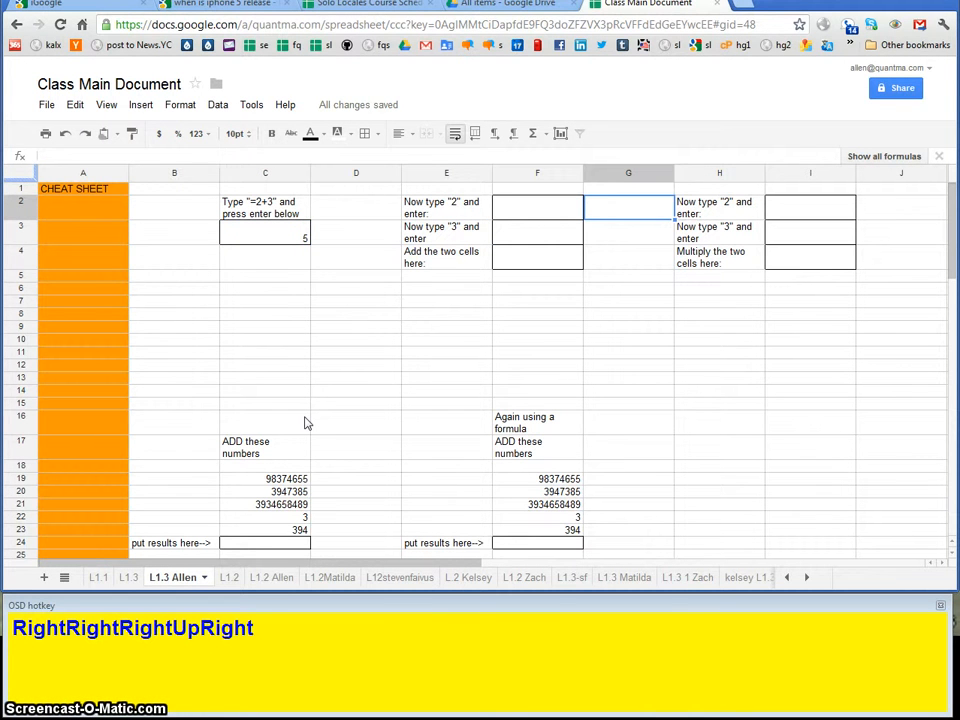
pyautogui.press('Left')
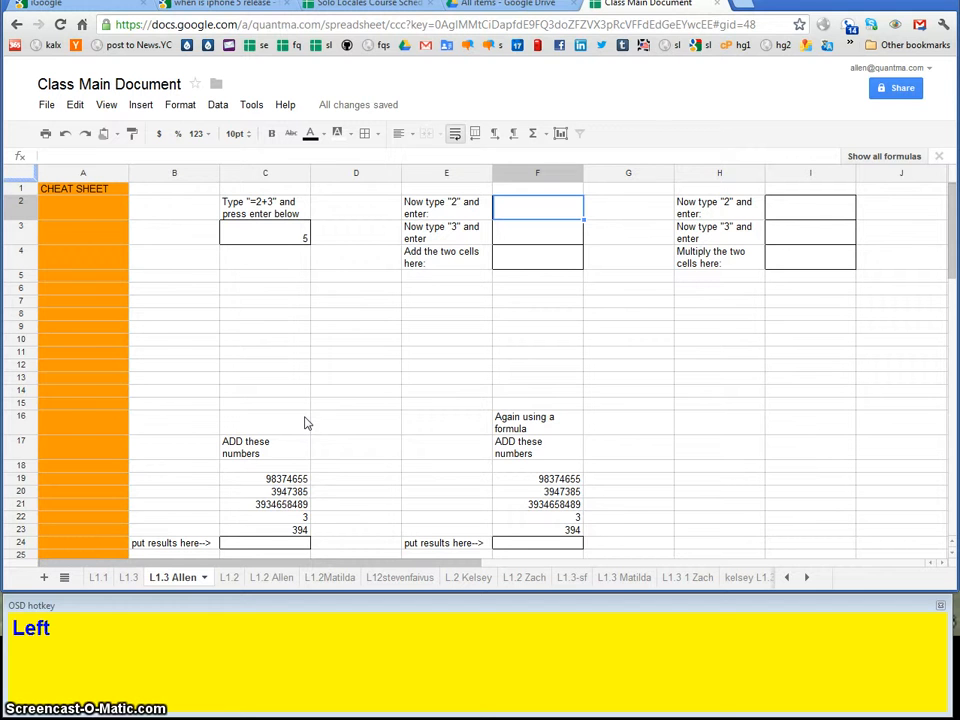
pyautogui.write('2')
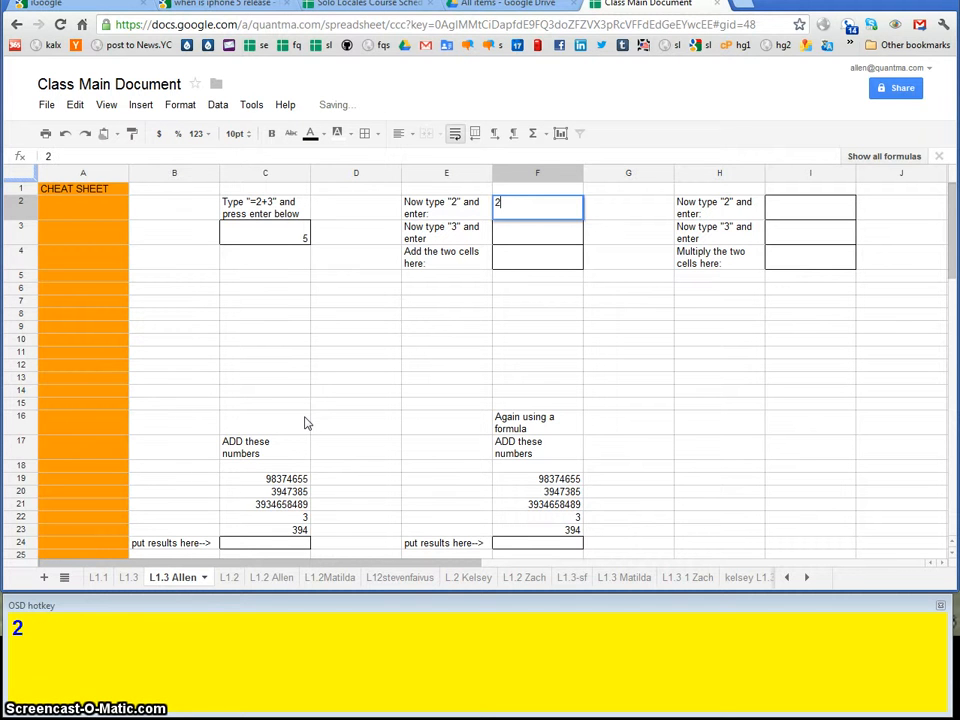
pyautogui.press('Return')
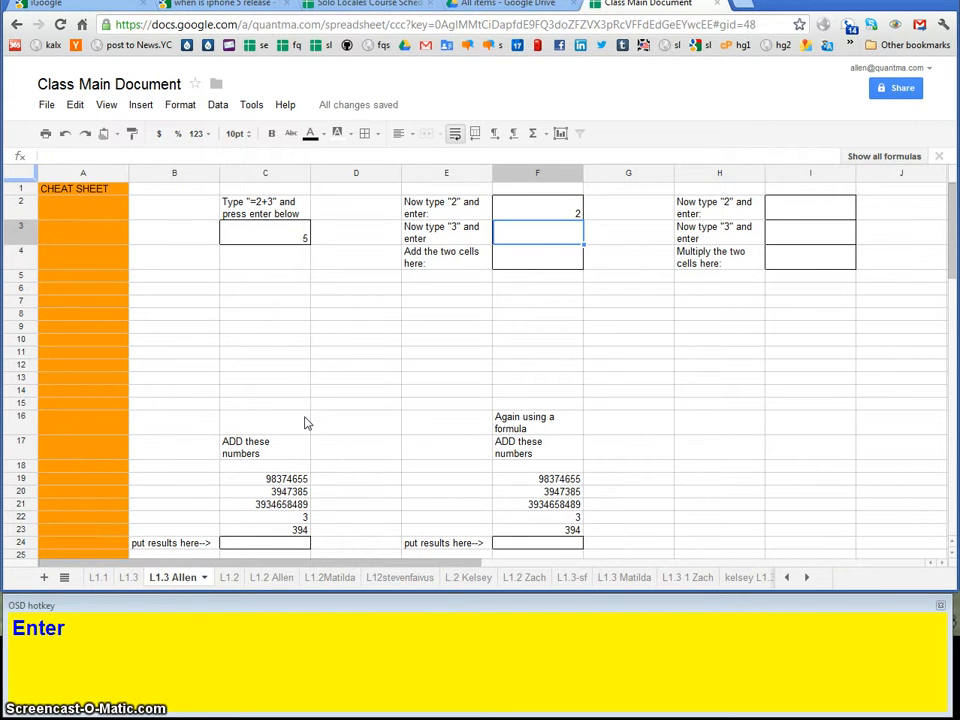
pyautogui.write('3')
pyautogui.press('Return')
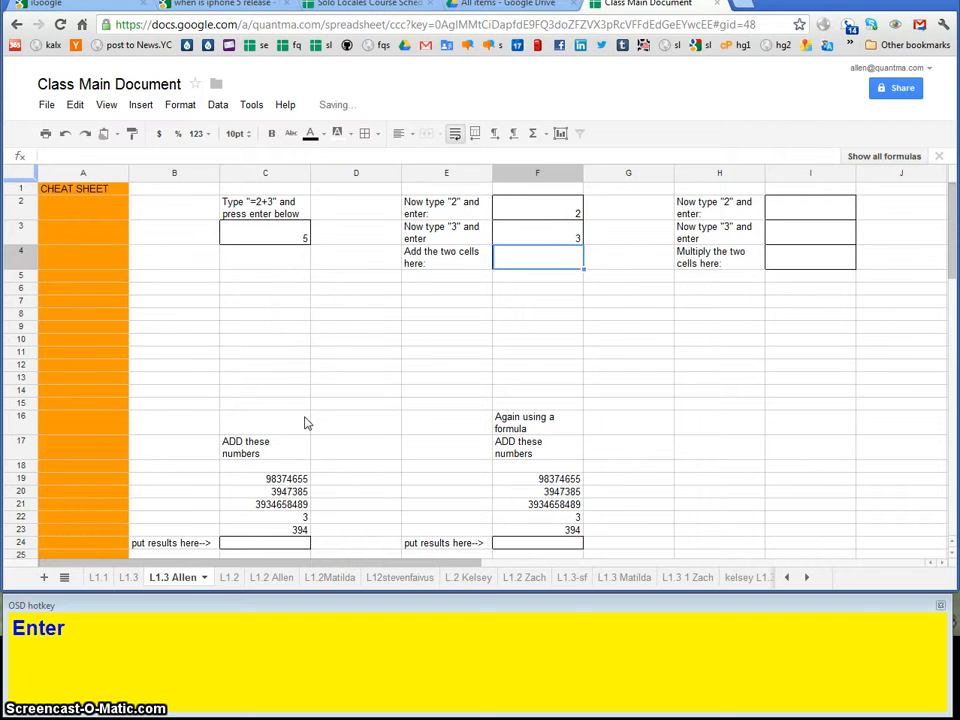
# Step: Add the two numbers in cell F4 by cell reference with the formula =F2+F3
pyautogui.press('Up')
pyautogui.press('Up')
pyautogui.press('Down')
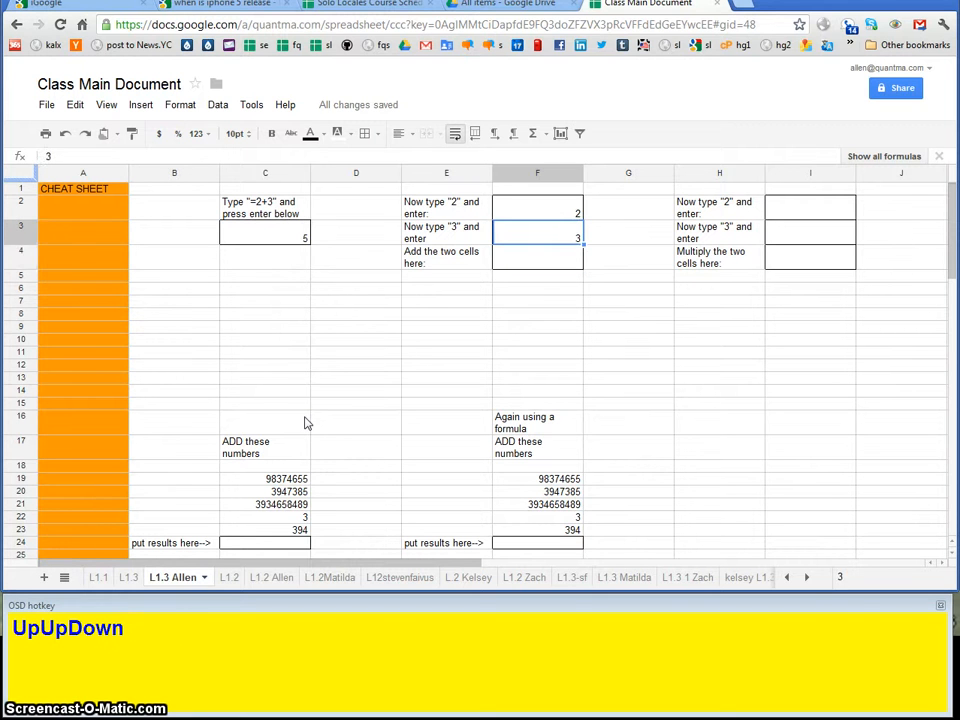
pyautogui.press('Down')
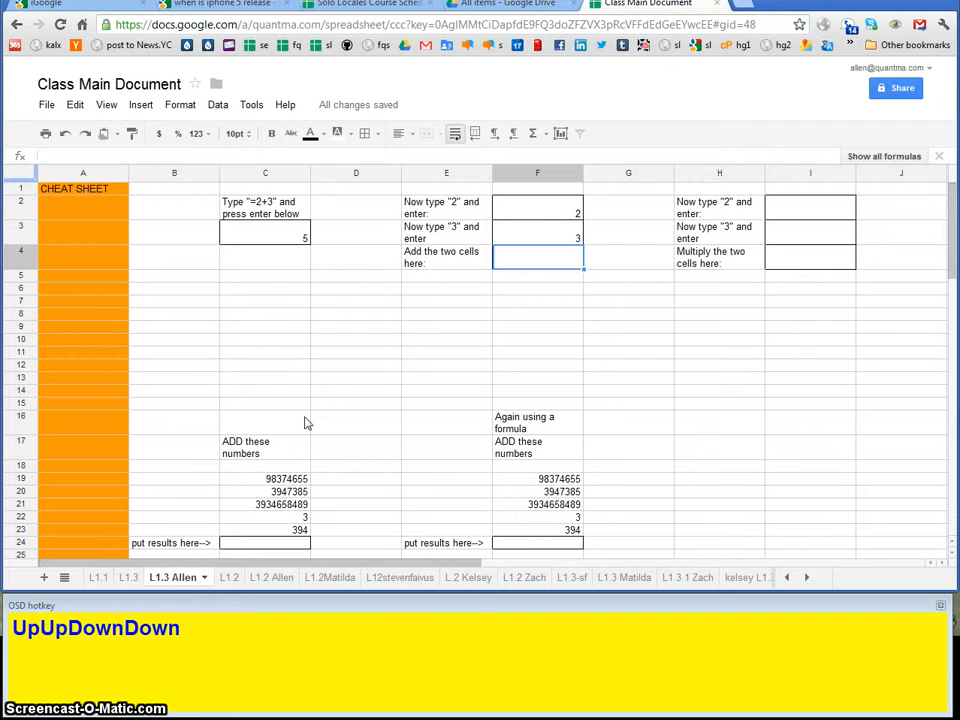
pyautogui.write('=')
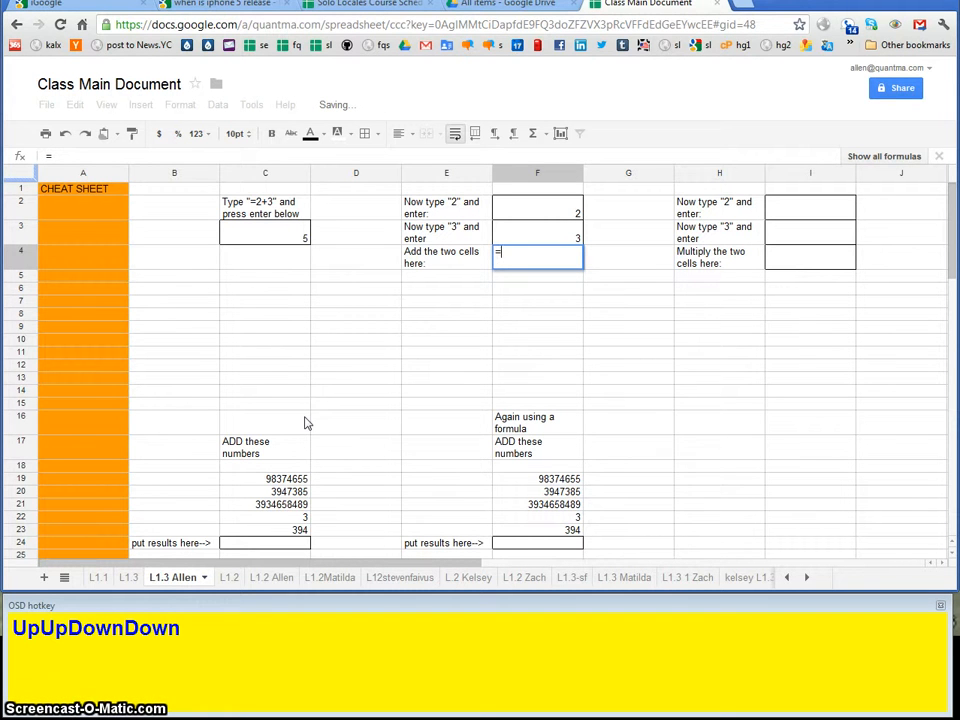
pyautogui.press('Up')
pyautogui.press('Up')
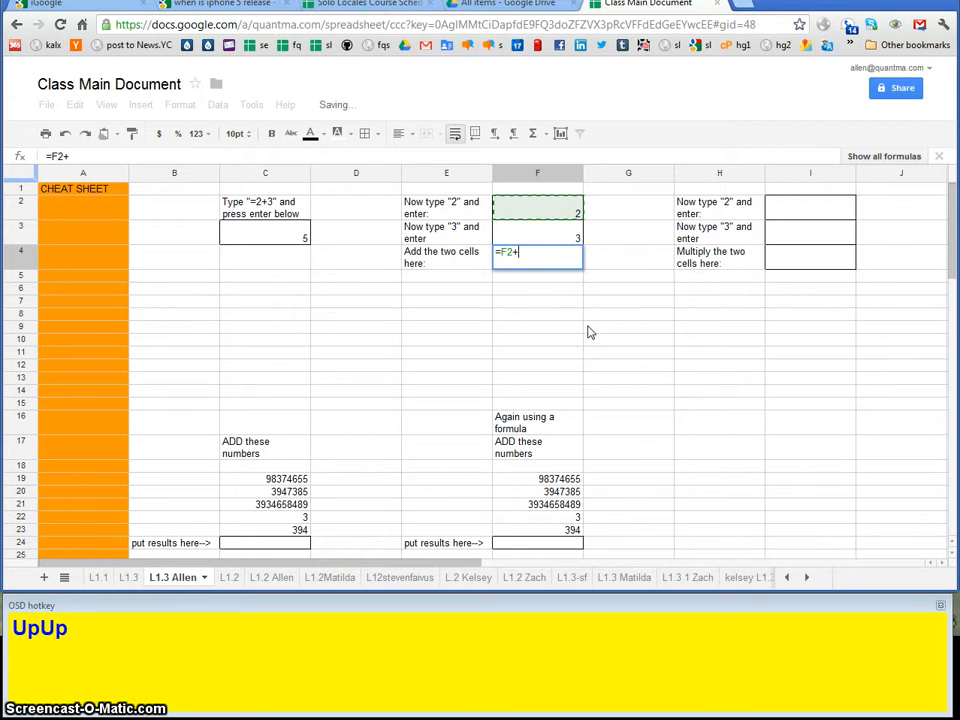
pyautogui.press('Up')
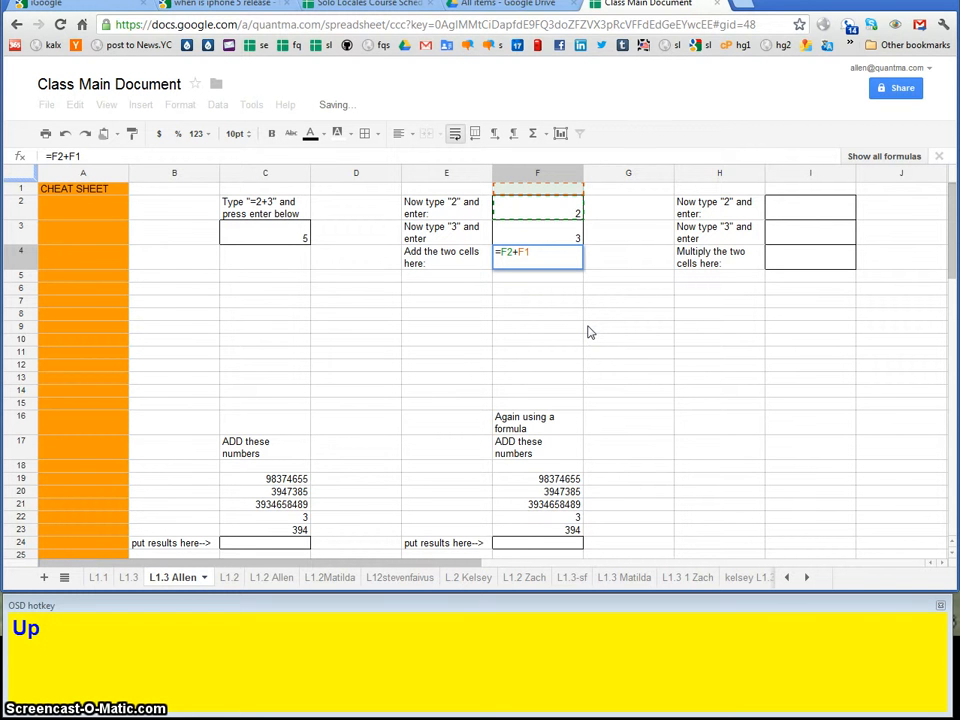
pyautogui.press('Down')
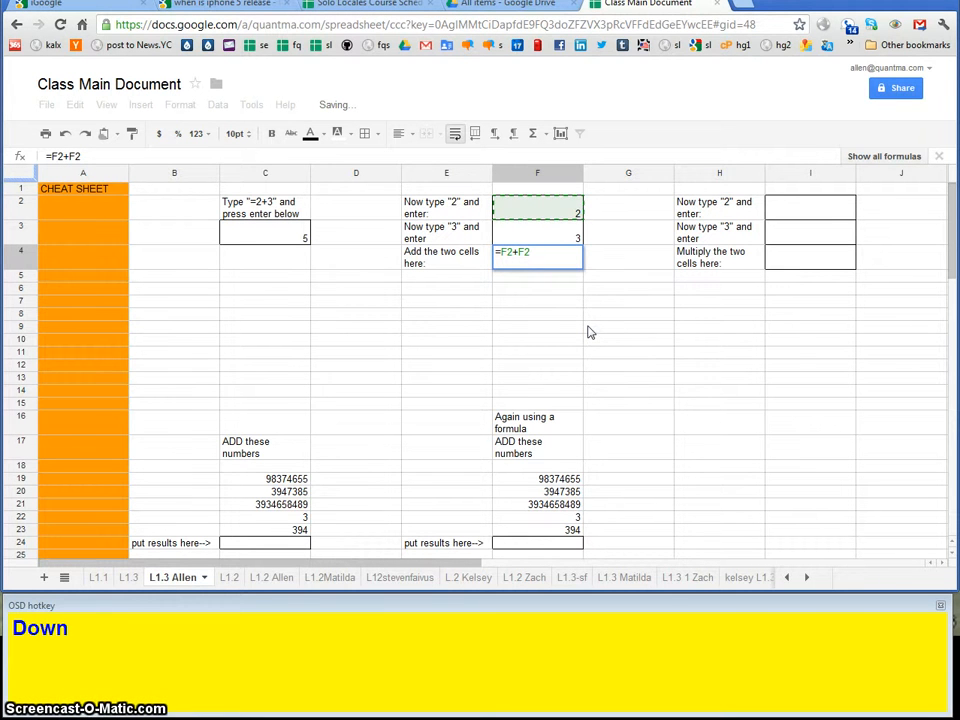
pyautogui.press('Up')
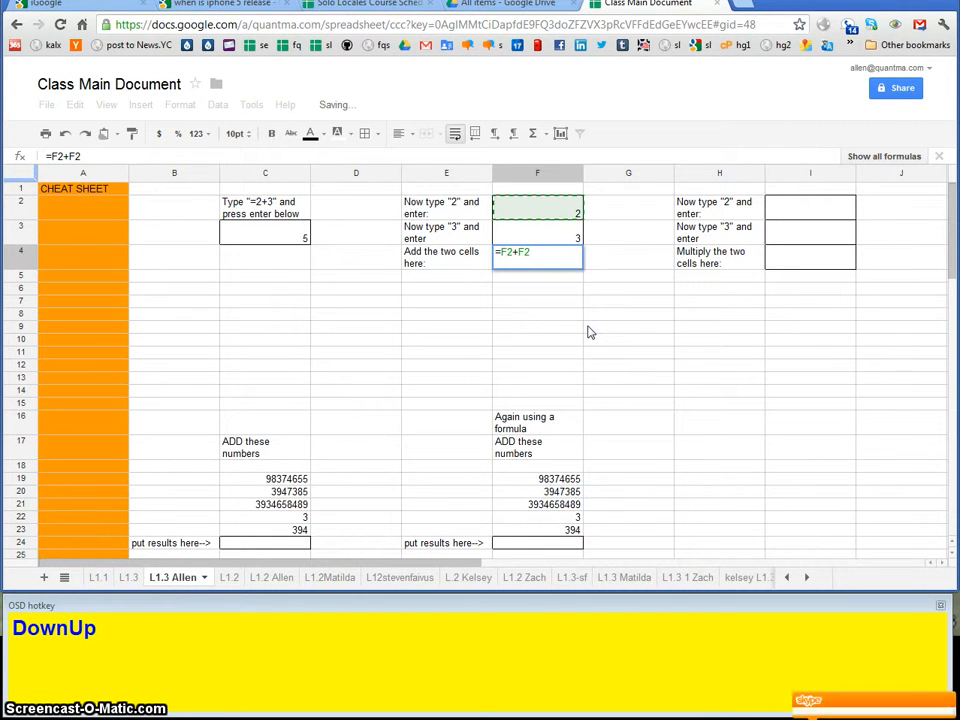
pyautogui.press('Down')
pyautogui.press('Up')
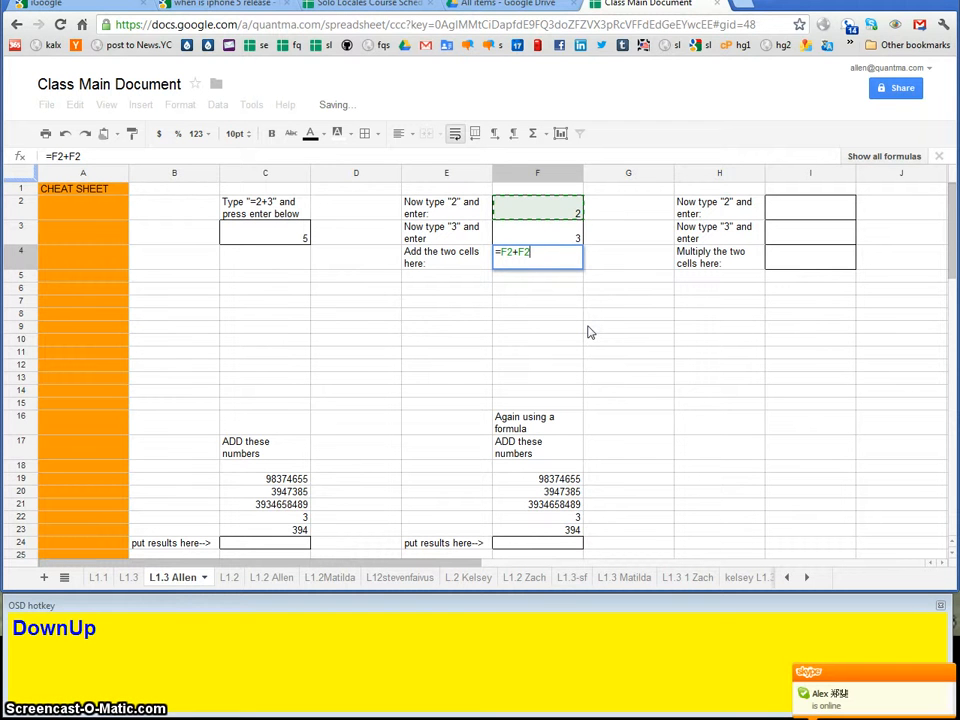
pyautogui.press('Down')
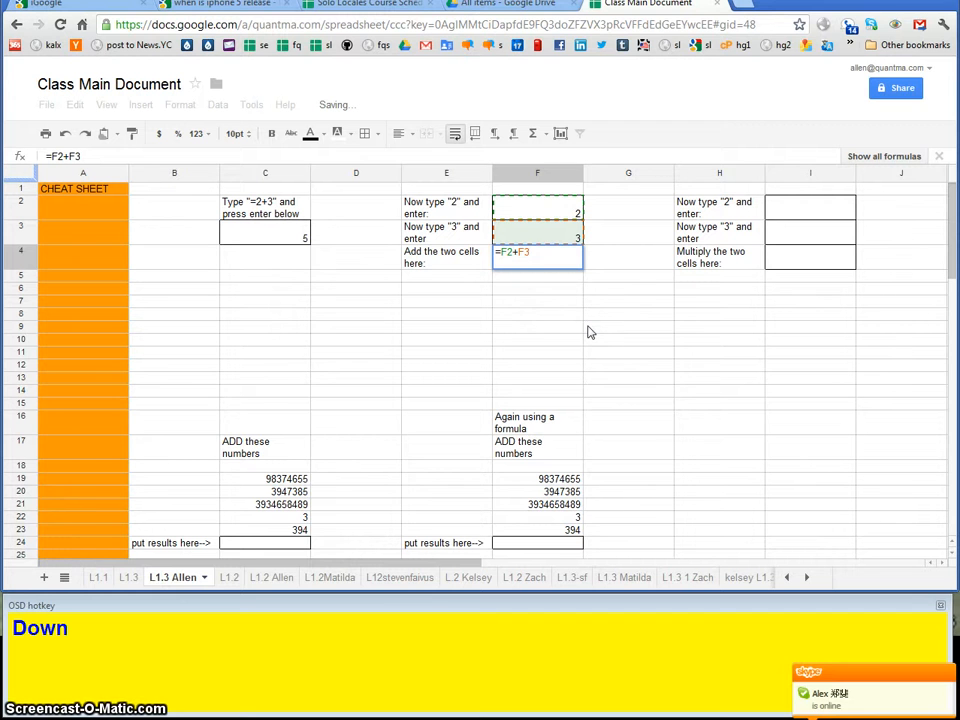
pyautogui.click(525, 270)
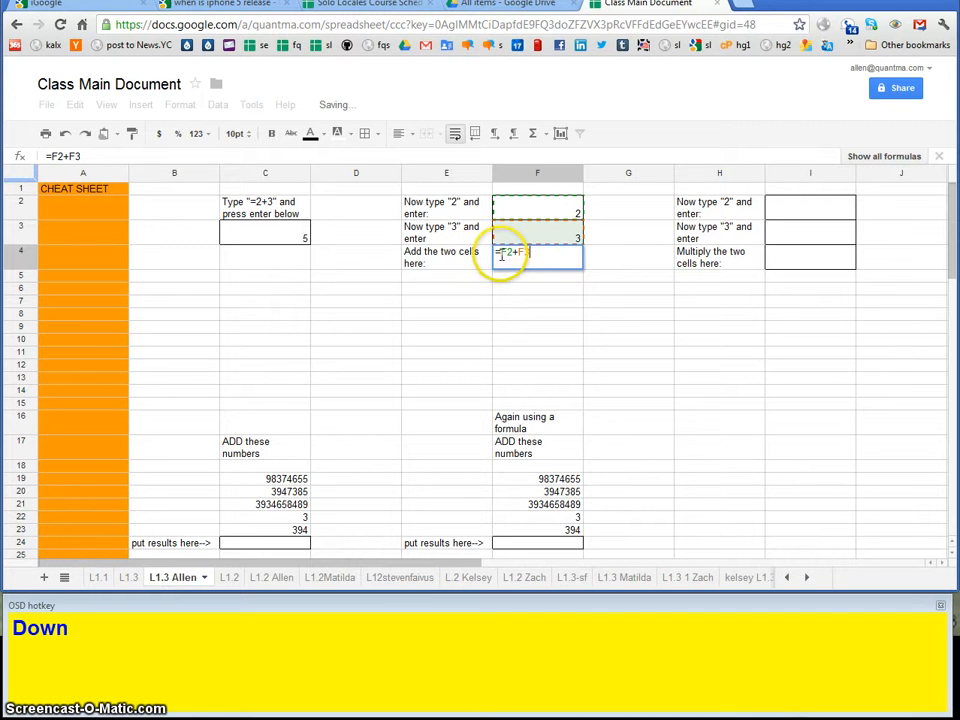
pyautogui.moveTo(510, 256); pyautogui.dragTo(505, 253)
pyautogui.doubleClick(528, 253)
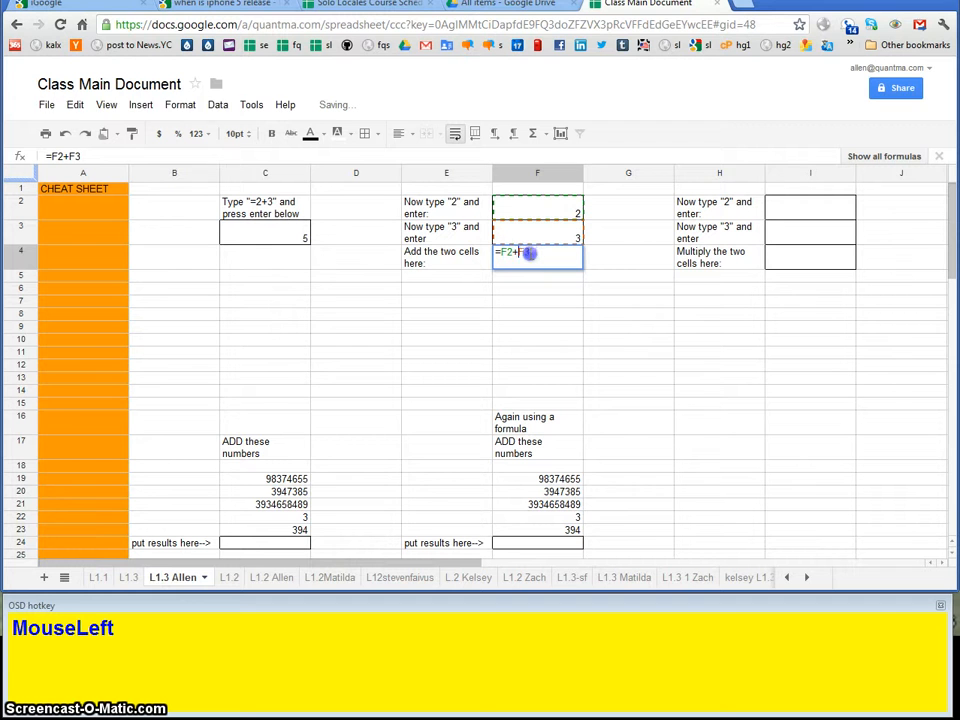
pyautogui.click(531, 253)
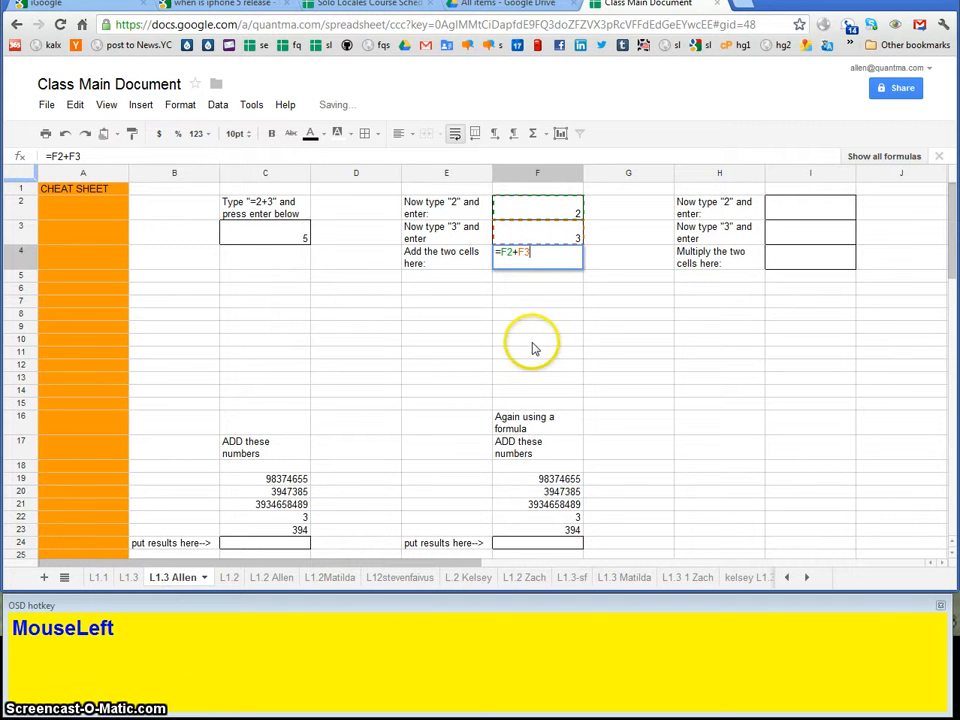
pyautogui.press('Return')
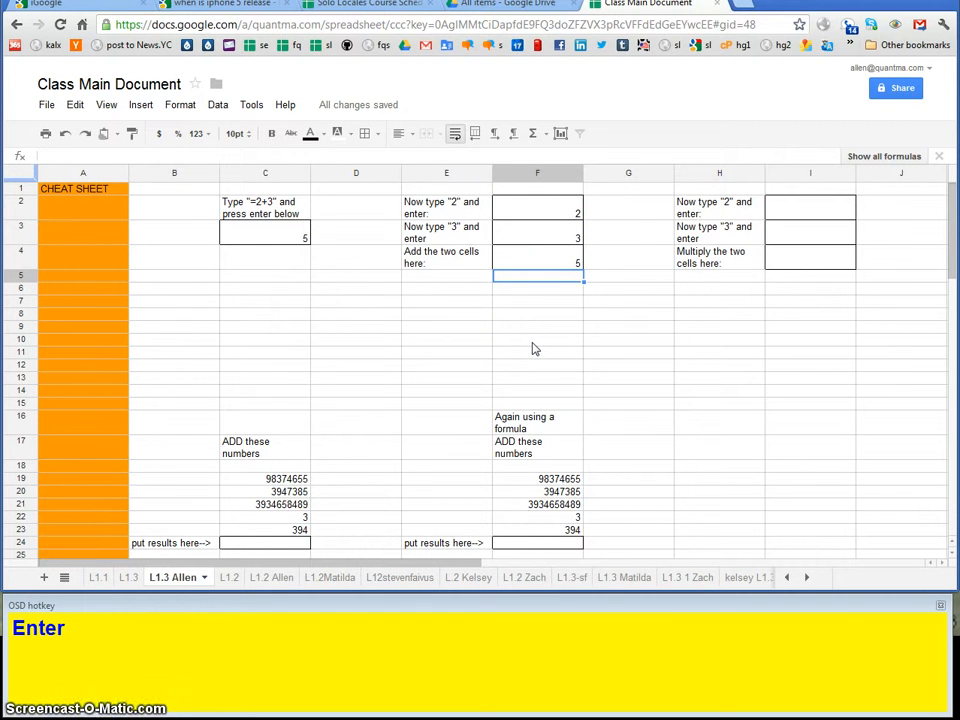
# Step: Compare the contents behind the sums in cells C3 and F4, including the two input cells above F4
pyautogui.press('Left')
pyautogui.press('Left')
pyautogui.press('Left')
pyautogui.press('Up')
pyautogui.press('Up')
pyautogui.press('Right')
pyautogui.press('Right')
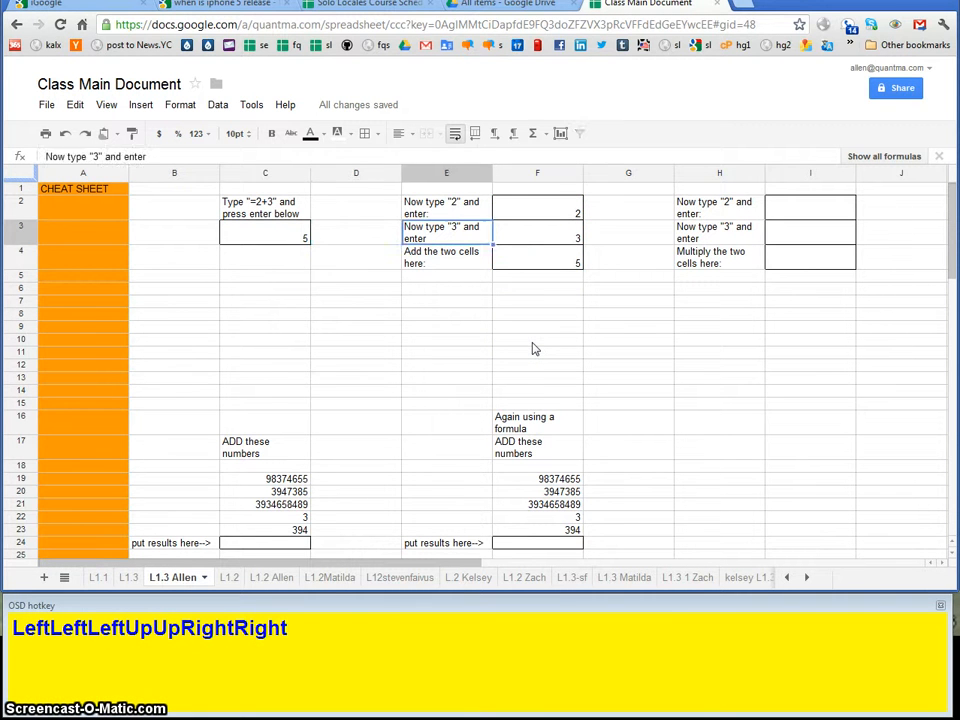
pyautogui.press('Right')
pyautogui.press('Down')
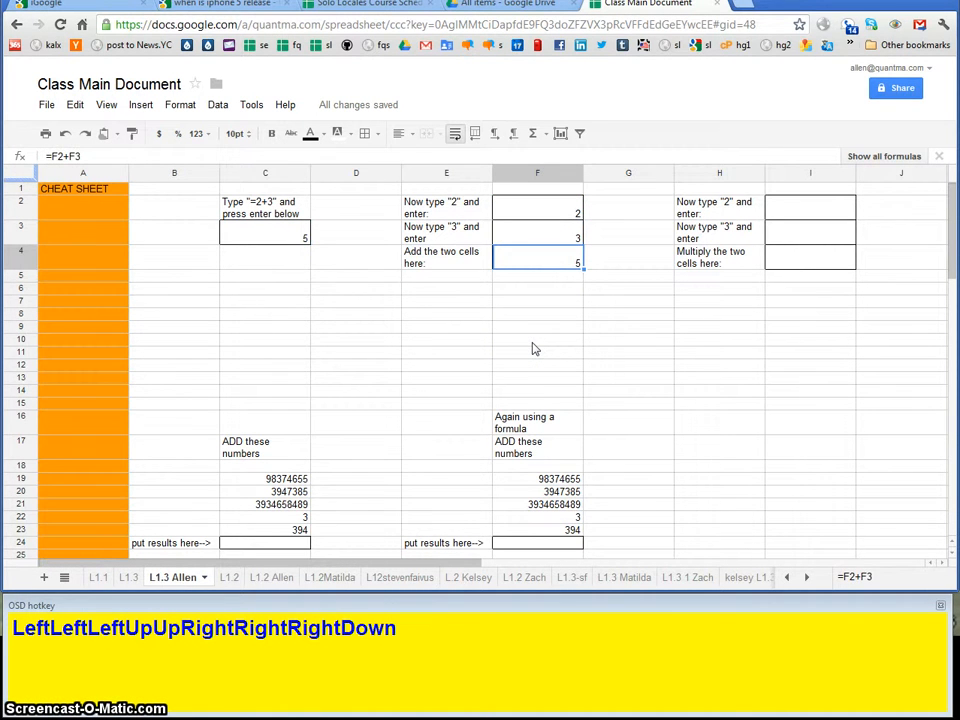
pyautogui.press('Down')
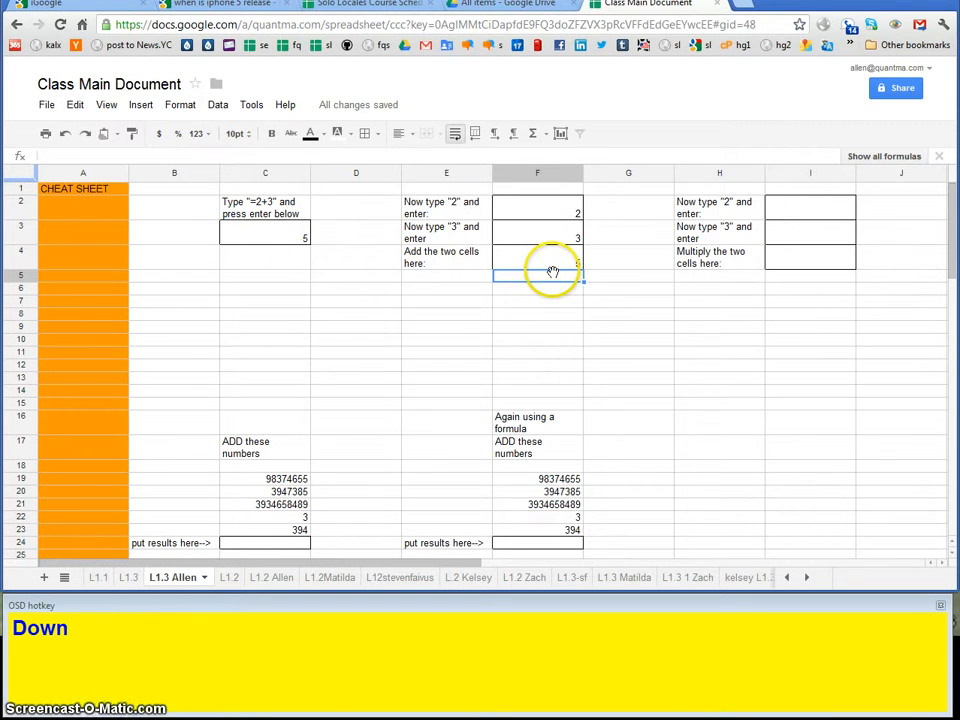
pyautogui.press('Up')
pyautogui.press('Up')
pyautogui.press('Up')
pyautogui.press('Down')
pyautogui.press('Down')
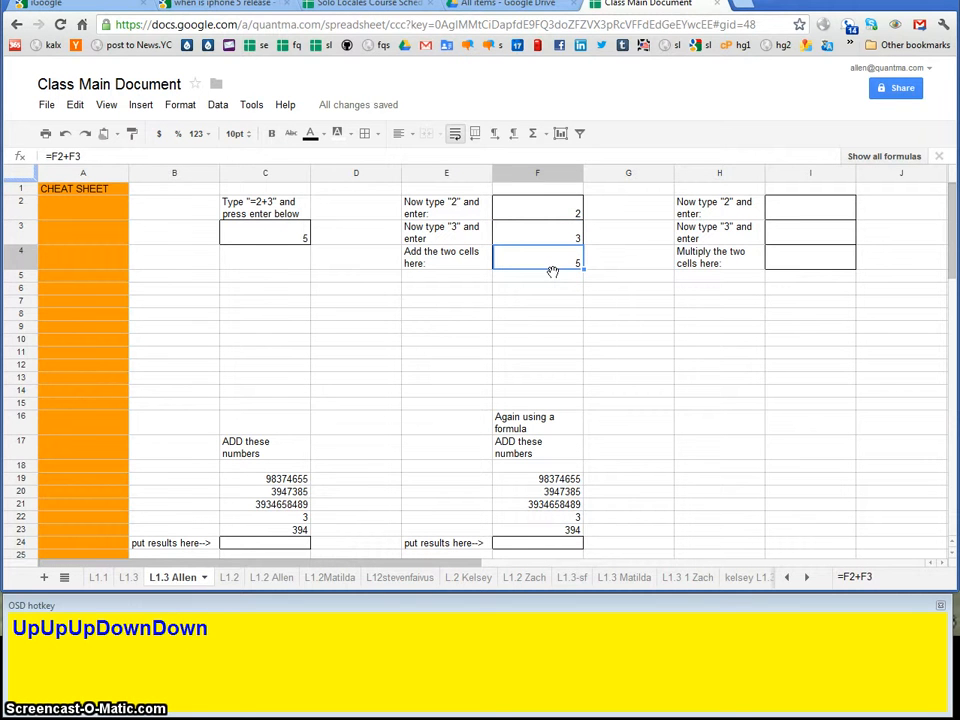
# Step: Enter 2 in cell I2 and 3 in cell I3 for the multiplication exercise
pyautogui.press('Right')
pyautogui.press('Right')
pyautogui.press('Right')
pyautogui.press('Up')
pyautogui.press('Up')
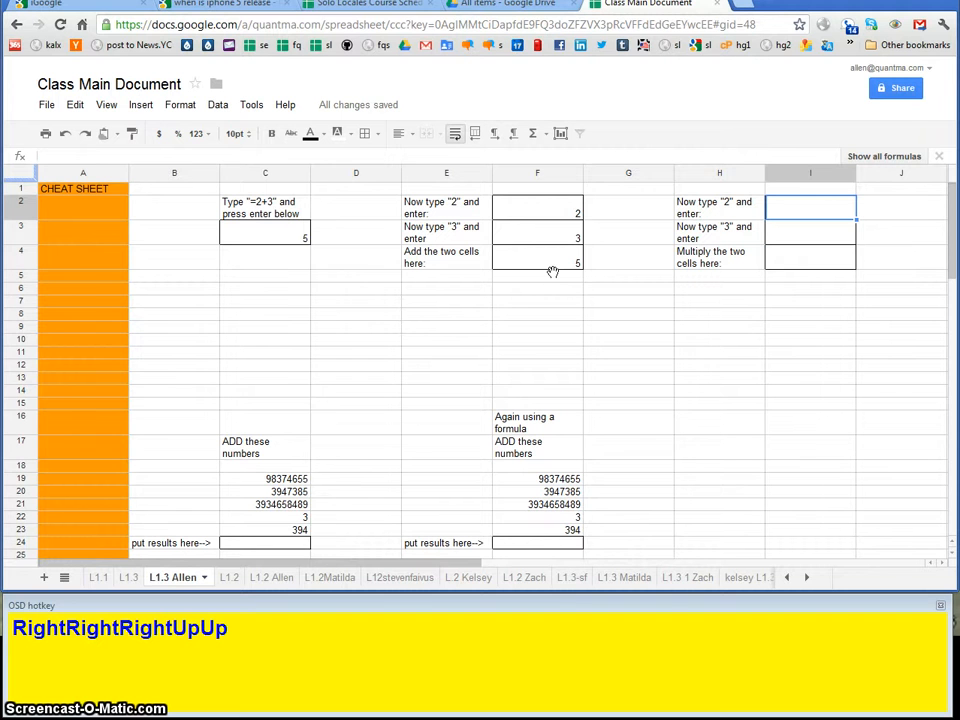
pyautogui.write('2')
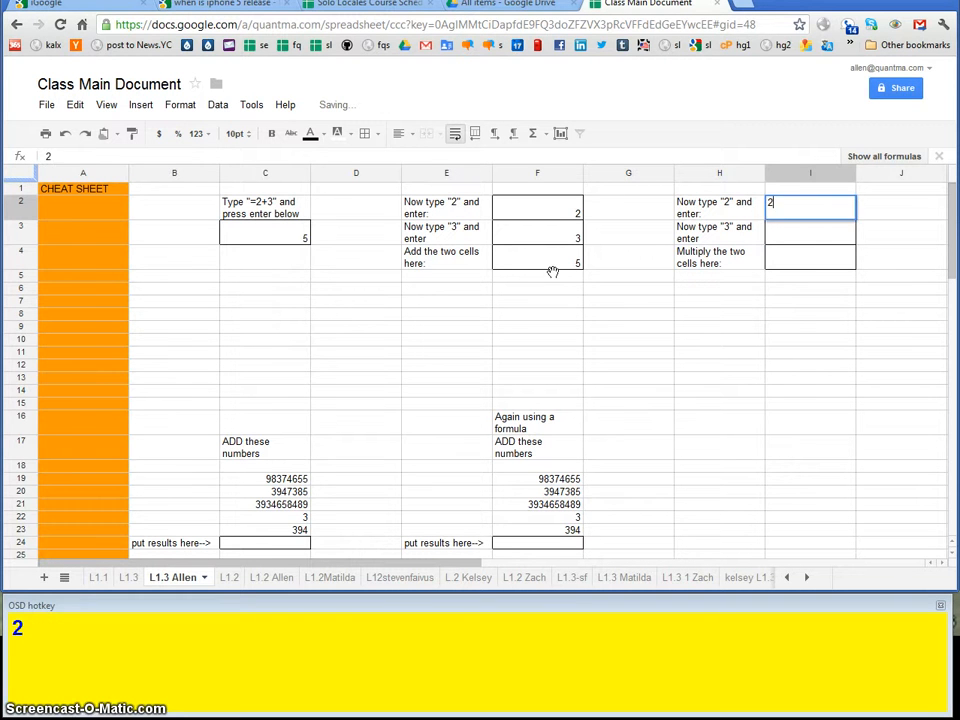
pyautogui.press('Down')
pyautogui.write('3')
pyautogui.press('Down')
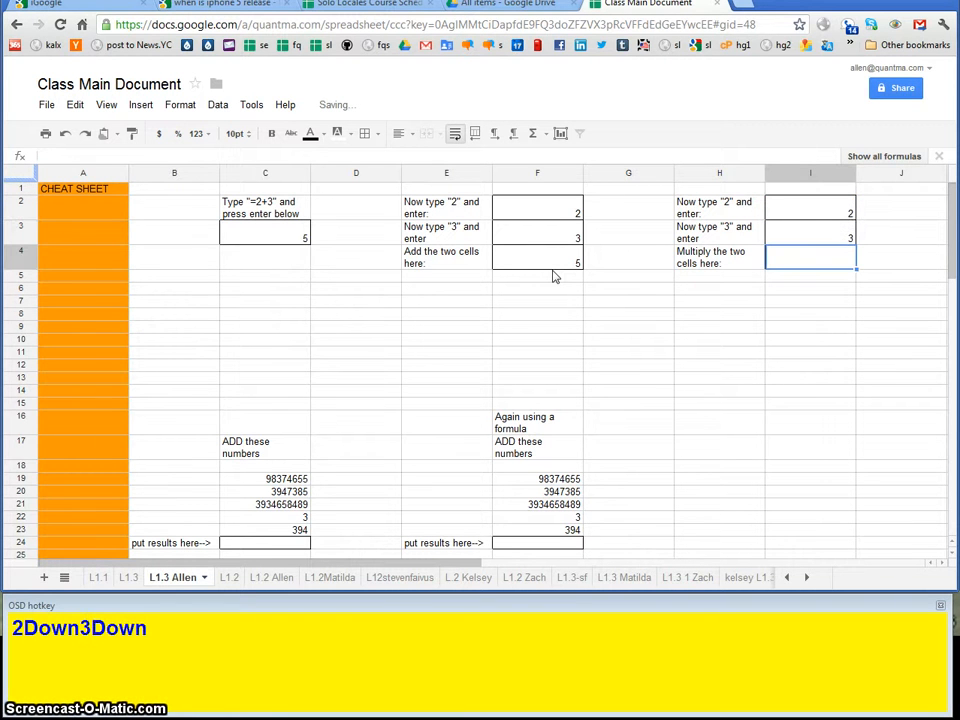
# Step: Review the addition formula in F4 as a model, and multiply the two numbers in cell I4 with =I2*I3
pyautogui.press('Left')
pyautogui.press('Left')
pyautogui.press('Left')
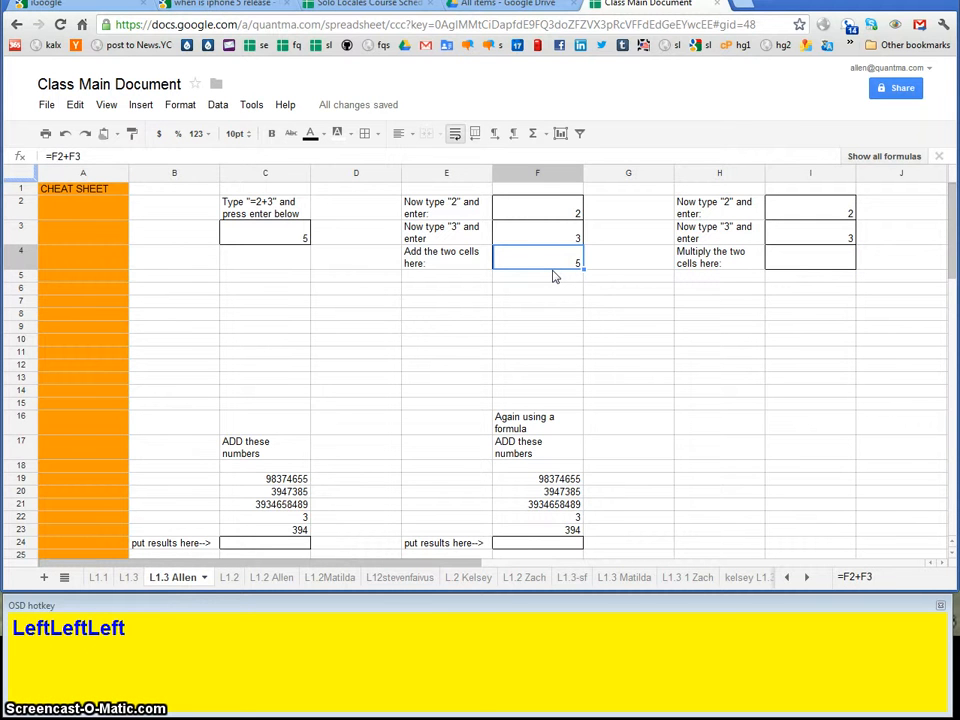
pyautogui.press('Right')
pyautogui.press('Right')
pyautogui.press('Right')
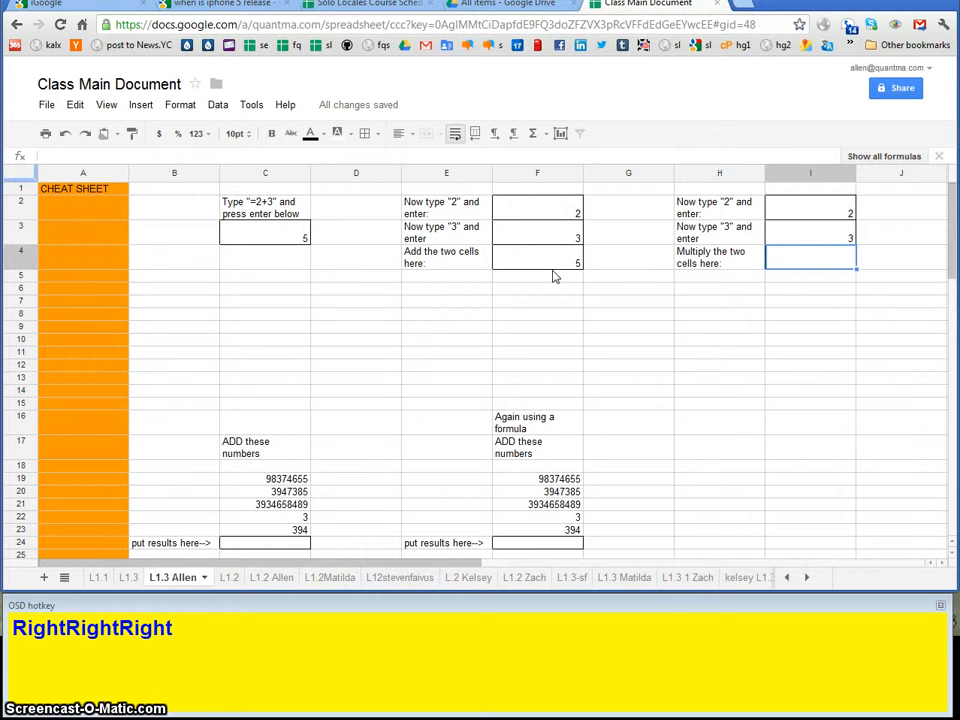
pyautogui.write('=')
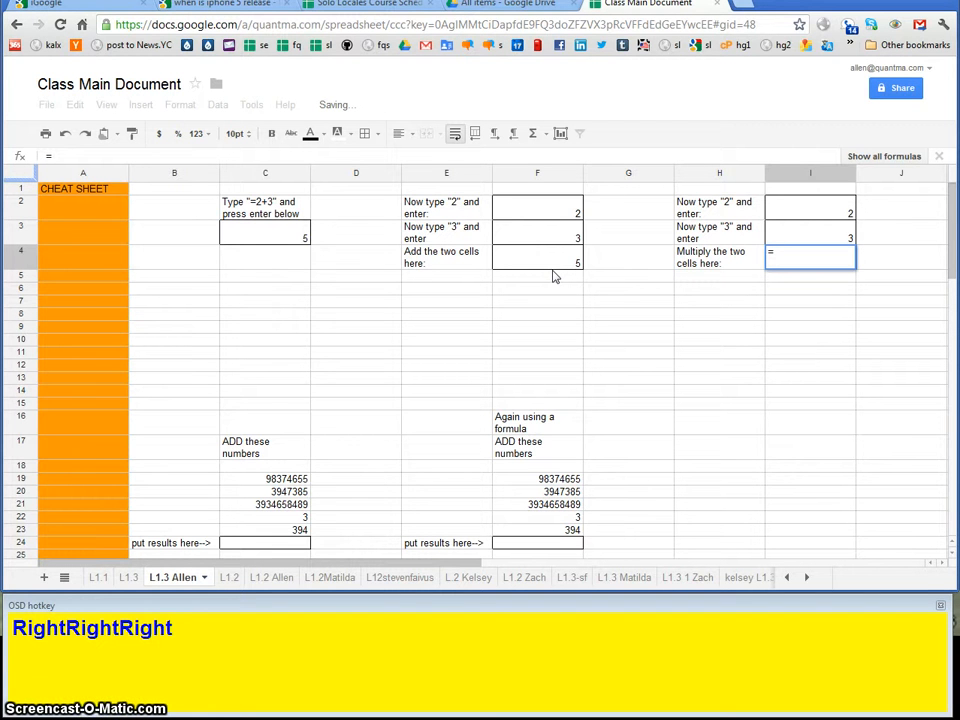
pyautogui.press('Up')
pyautogui.press('Up')
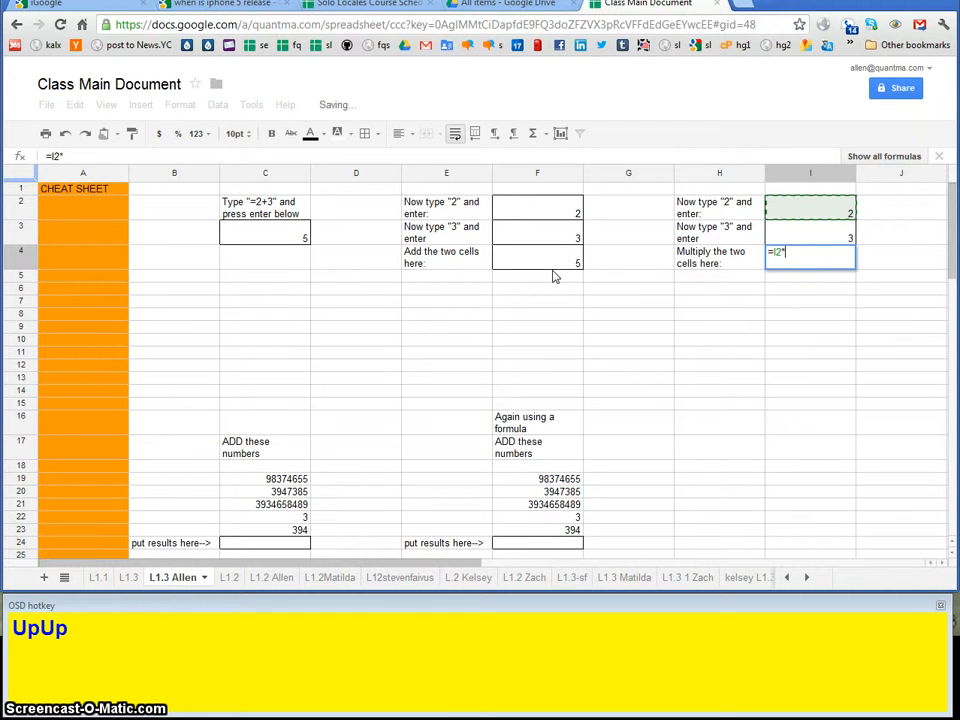
pyautogui.write('*')
pyautogui.press('Down')
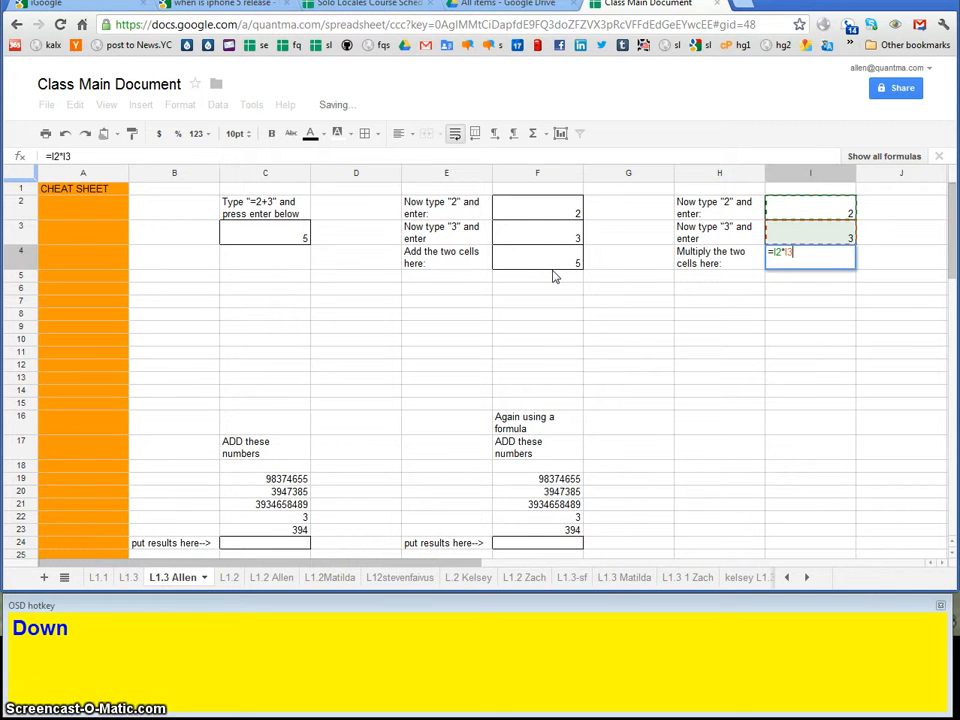
pyautogui.press('Return')
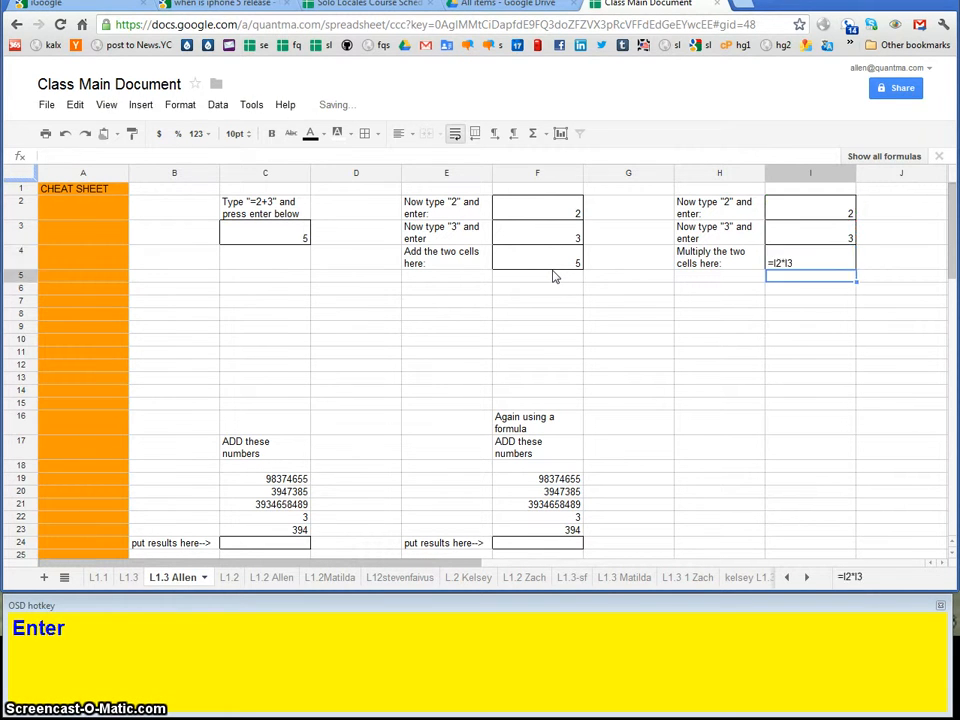
pyautogui.press('Up')
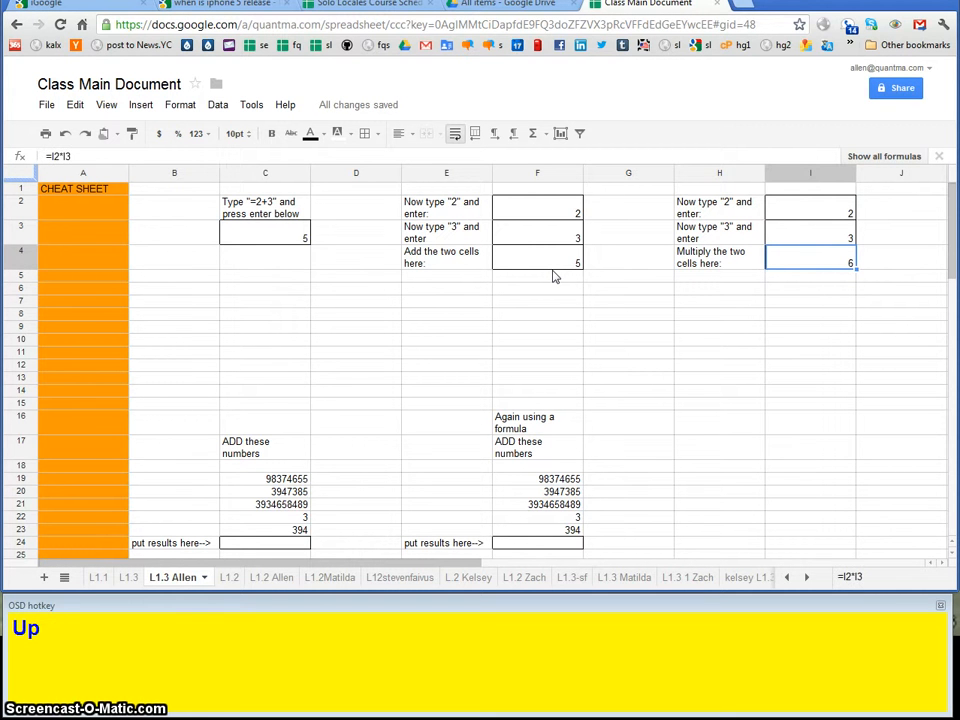
pyautogui.press('Down')
pyautogui.press('Left')
pyautogui.press('Left')
pyautogui.press('Left')
pyautogui.press('Down')
pyautogui.press('Down')
pyautogui.press('Down')
pyautogui.press('Down')
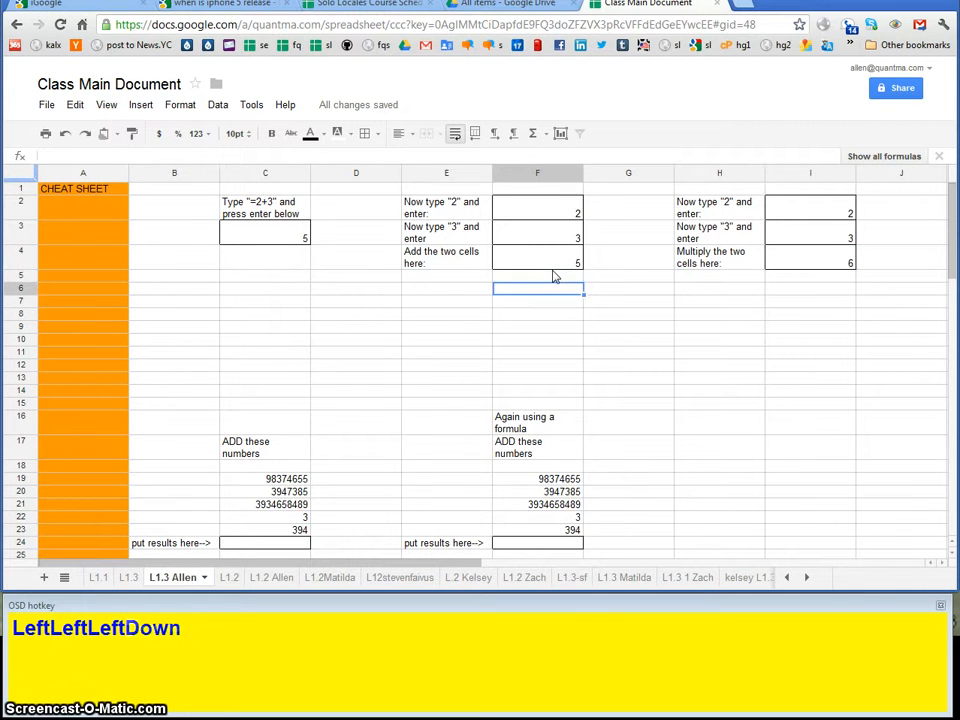
pyautogui.press('Up')
pyautogui.press('Up')
pyautogui.press('Up')
pyautogui.press('Left')
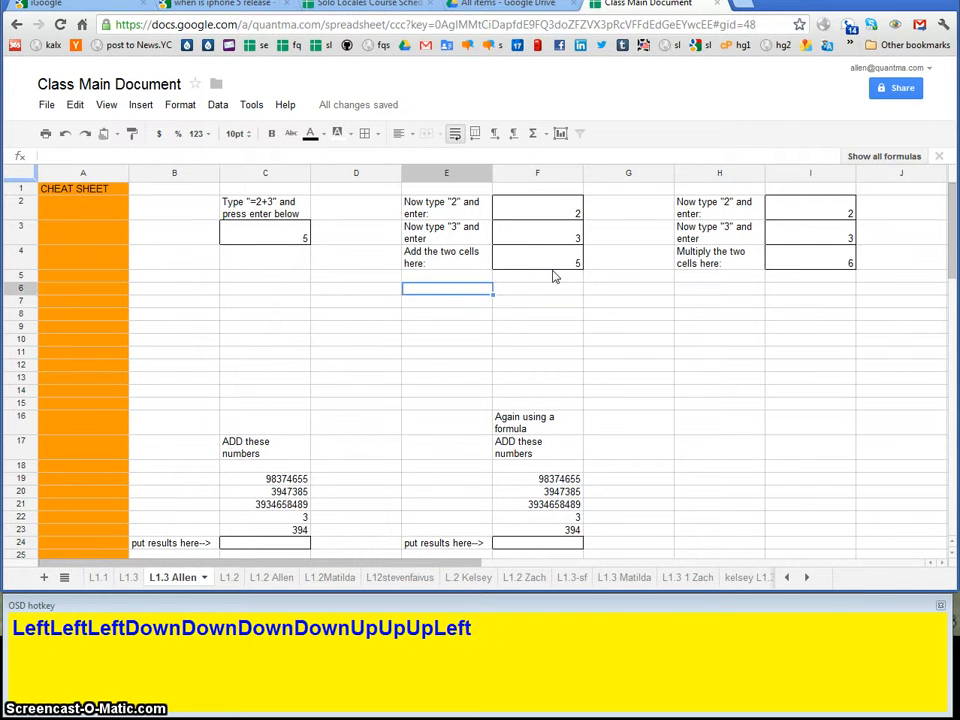
pyautogui.press('Up')
pyautogui.press('Right')
# Step: Go to the column-addition exercises in rows 16 to 24 and select the first result cell, C24
pyautogui.press('Down')
pyautogui.press('Down')
pyautogui.press('Down')
pyautogui.press('Down')
pyautogui.press('Down')
pyautogui.press('Down')
pyautogui.press('Down')
pyautogui.press('Down')
pyautogui.press('Down')
pyautogui.press('Down')
pyautogui.press('Left')
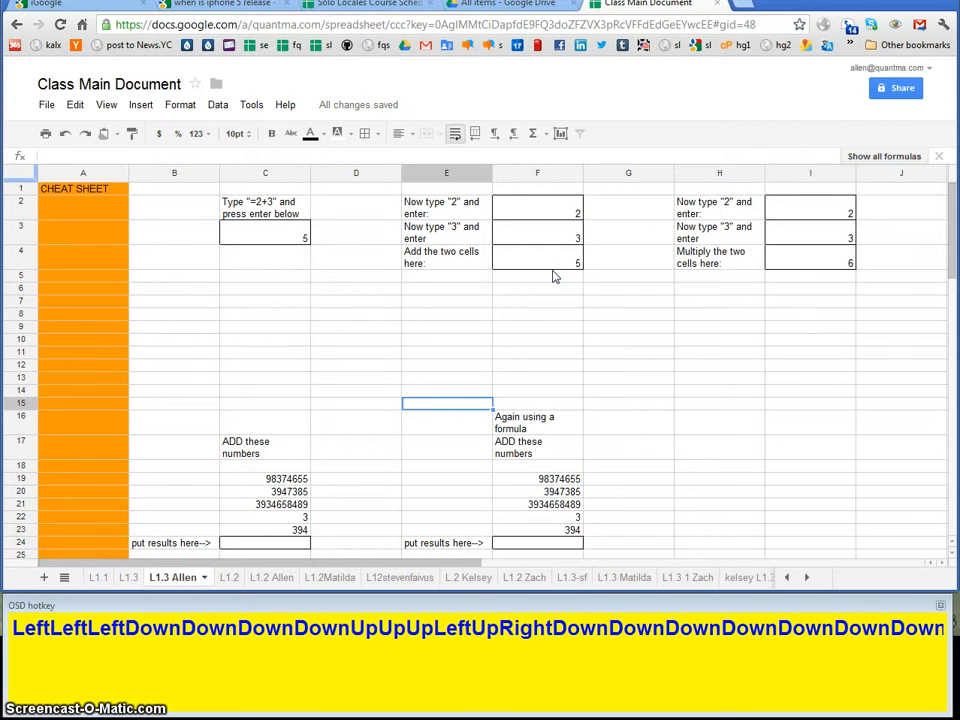
pyautogui.press('Left')
pyautogui.press('Left')
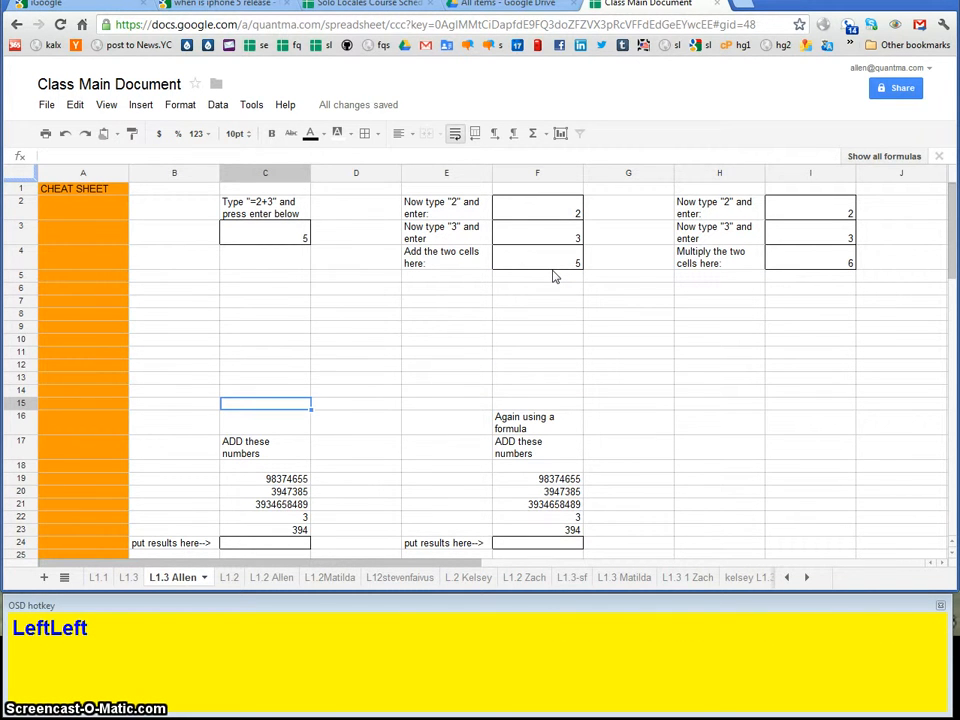
pyautogui.press('Right')
pyautogui.press('Down')
pyautogui.press('Down')
pyautogui.press('Down')
pyautogui.press('Down')
pyautogui.press('Down')
pyautogui.press('Down')
pyautogui.press('Down')
pyautogui.press('Down')
pyautogui.press('Down')
pyautogui.press('Down')
pyautogui.press('Down')
pyautogui.press('Down')
pyautogui.press('Down')
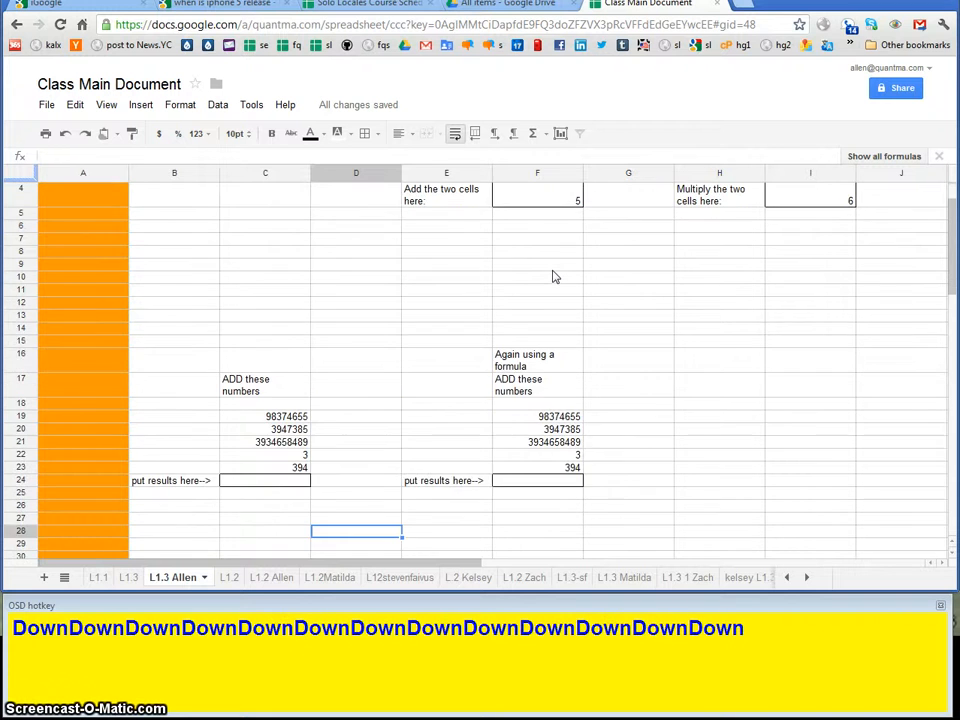
pyautogui.press('Down')
pyautogui.press('Down')
pyautogui.press('Down')
pyautogui.press('Down')
pyautogui.press('Left')
pyautogui.press('Up')
pyautogui.press('Up')
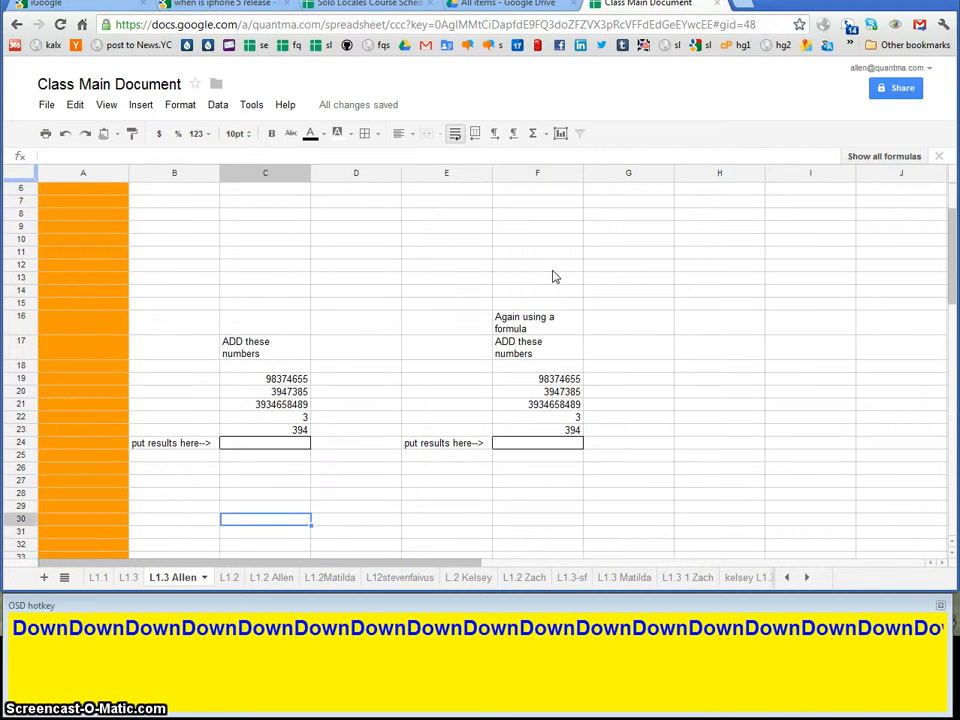
pyautogui.press('Up')
pyautogui.press('Up')
pyautogui.press('Up')
pyautogui.press('Up')
pyautogui.press('Up')
pyautogui.press('Up')
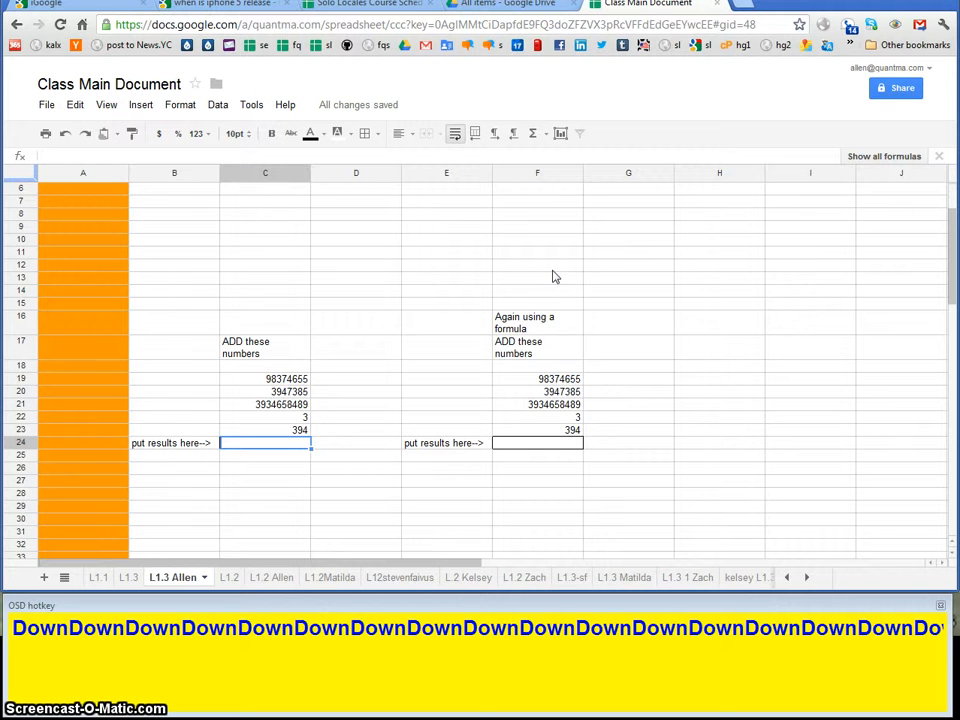
# Step: Look through the five numbers in C19 to C23 that belong to the first column-addition exercise, ending on C24
pyautogui.press('Up')
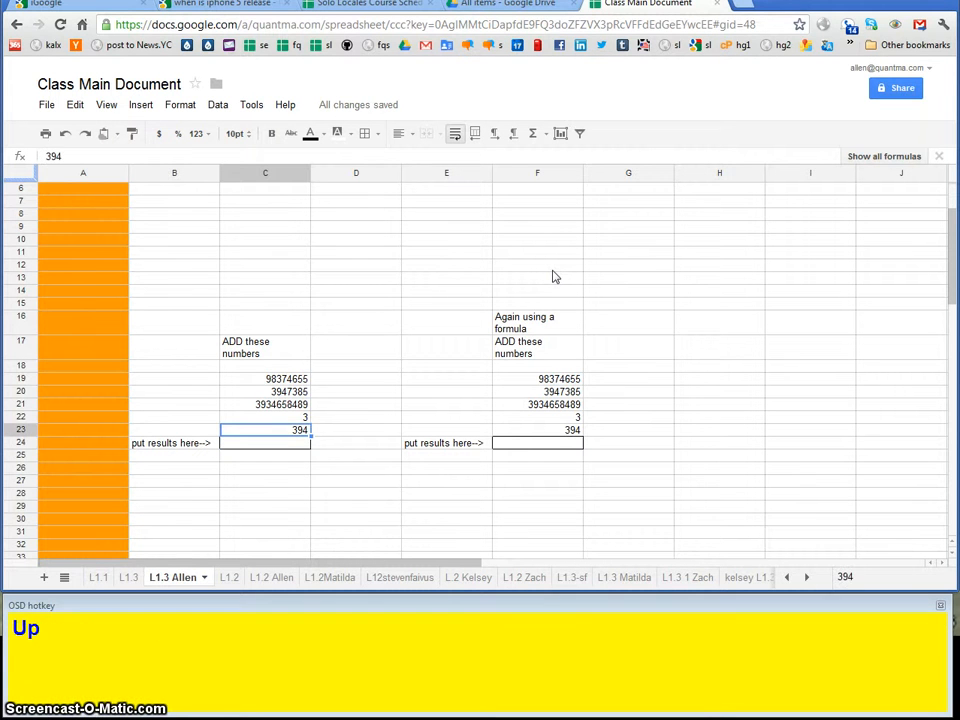
pyautogui.press('Up')
pyautogui.press('Up')
pyautogui.press('Up')
pyautogui.press('Up')
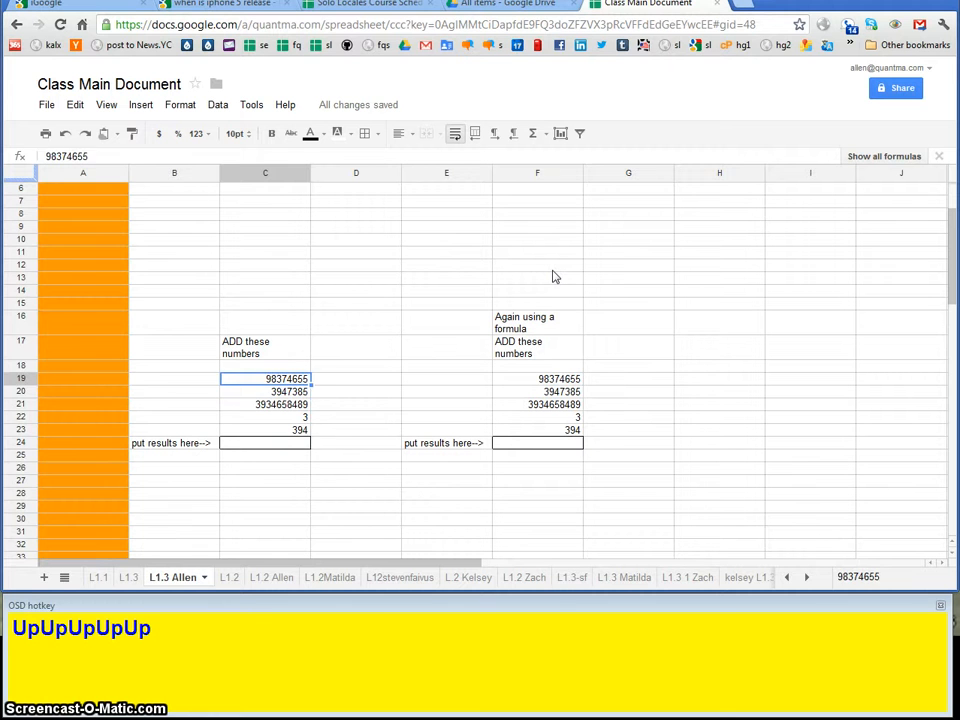
pyautogui.press('Down')
pyautogui.press('Down')
pyautogui.press('Down')
pyautogui.press('Down')
pyautogui.press('Down')
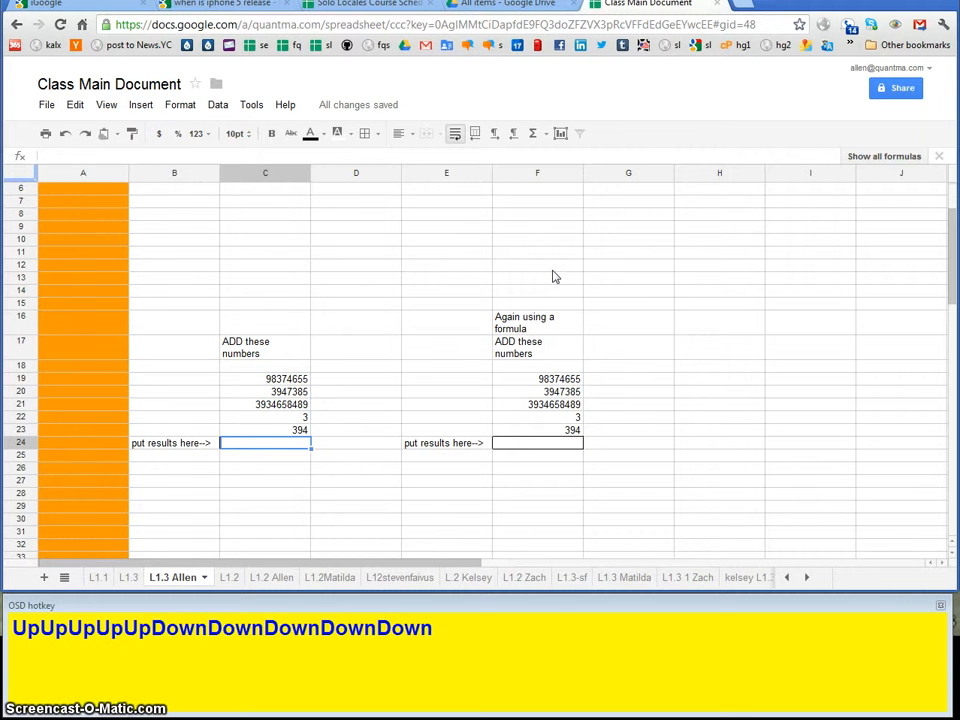
# Step: Add the five numbers by cell reference in cell C24 with the formula =C19+C20+C21+C22+C23
pyautogui.write('=')
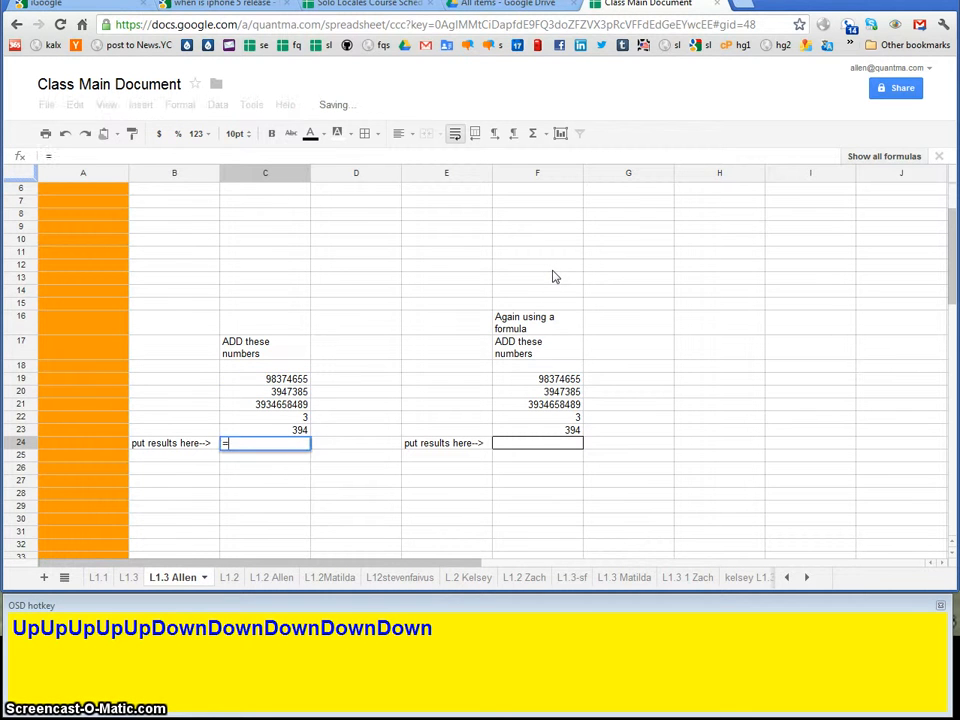
pyautogui.press('Up')
pyautogui.press('Up')
pyautogui.press('Up')
pyautogui.press('Up')
pyautogui.press('Up')
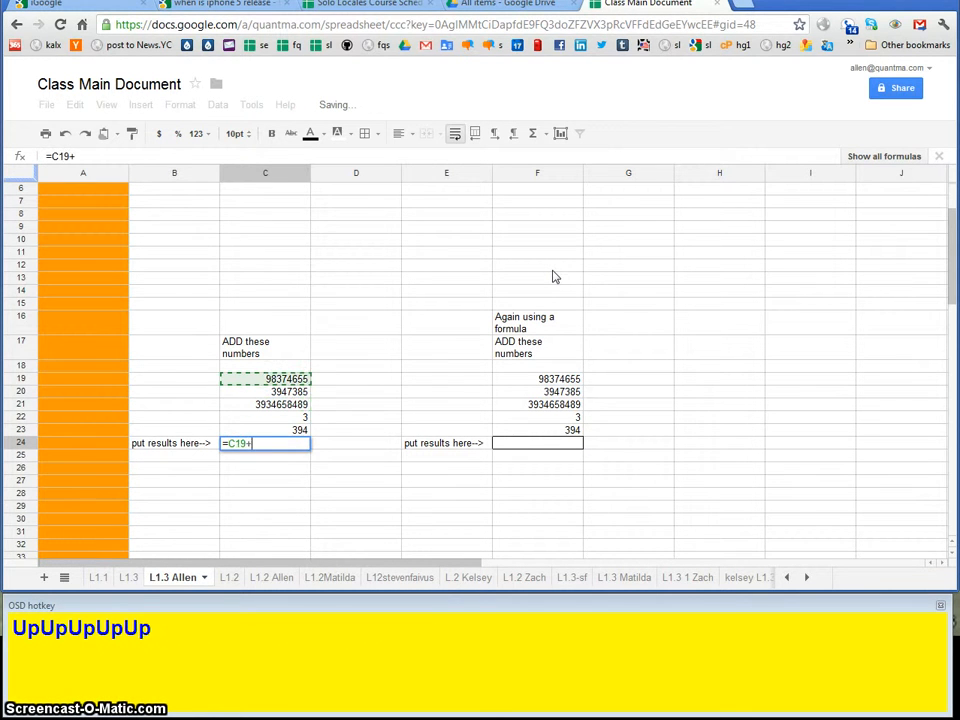
pyautogui.write('+')
pyautogui.press('Up')
pyautogui.press('Up')
pyautogui.press('Up')
pyautogui.press('Up')
pyautogui.press('Up')
pyautogui.press('Up')
pyautogui.press('Up')
pyautogui.press('Up')
pyautogui.press('Down')
pyautogui.press('Down')
pyautogui.press('Down')
pyautogui.press('Down')
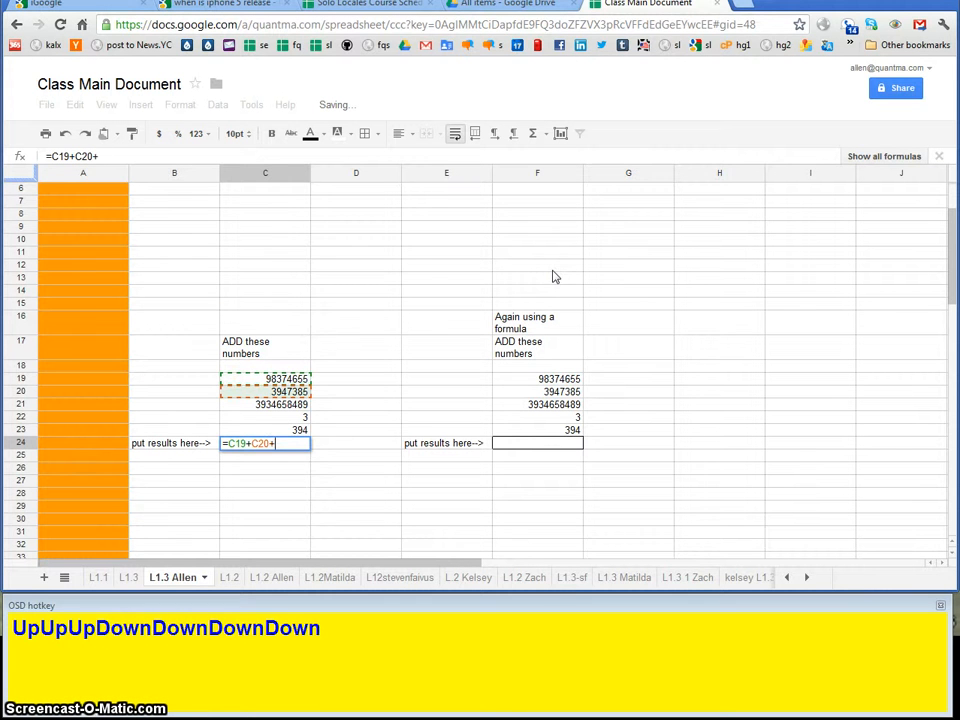
pyautogui.write('+')
pyautogui.press('Down')
pyautogui.write('C22+C23')
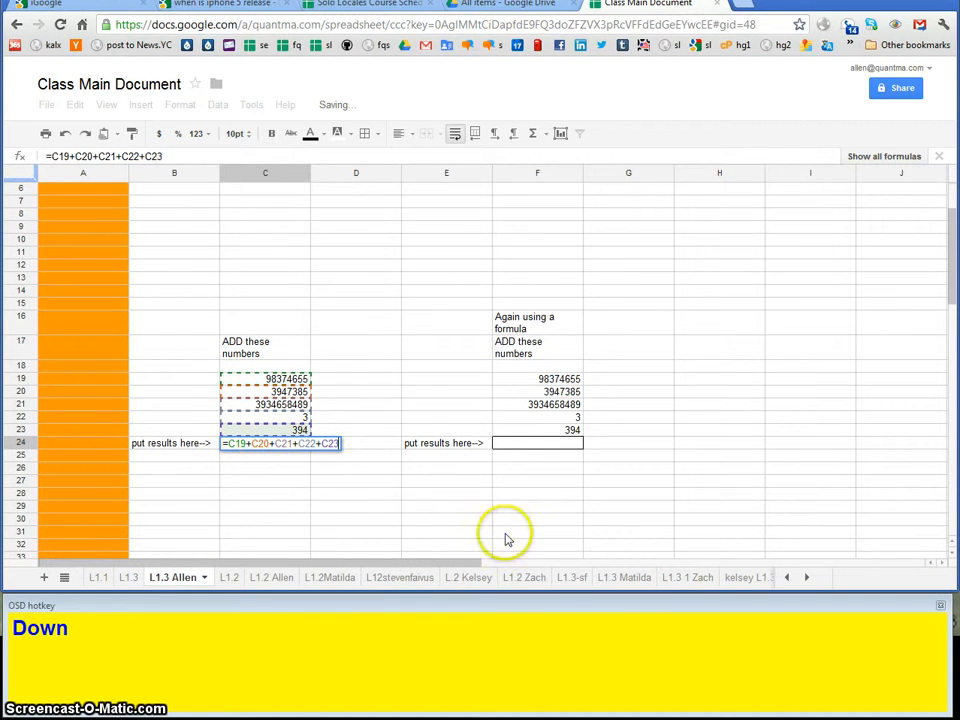
pyautogui.press('Return')
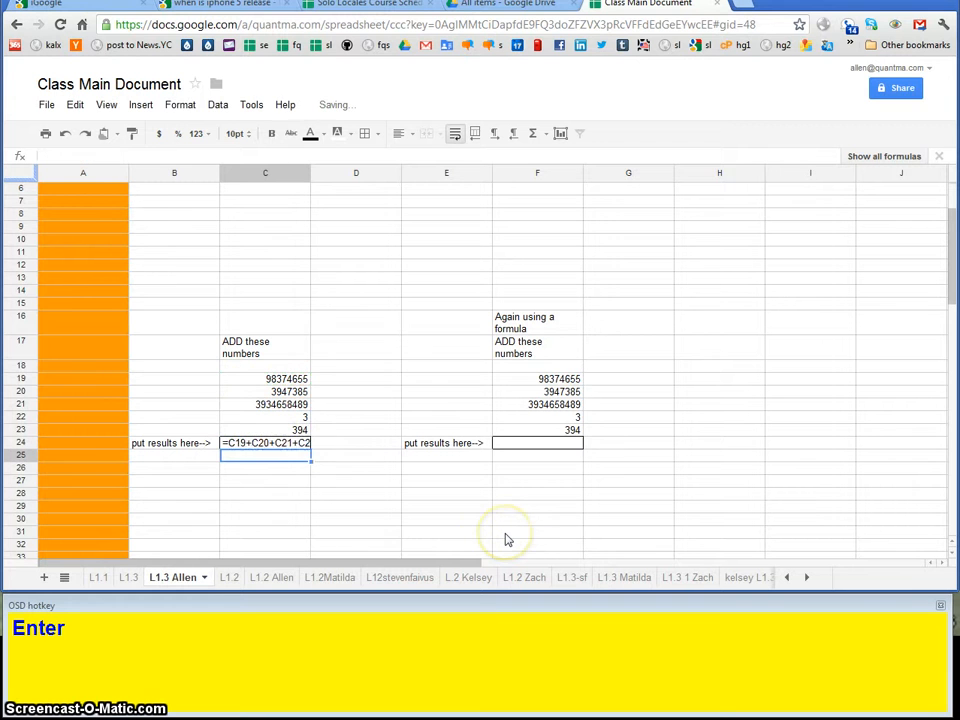
# Step: Review the addition formula in C24 against the referenced number cells C19 to C23 above it
pyautogui.press('Up')
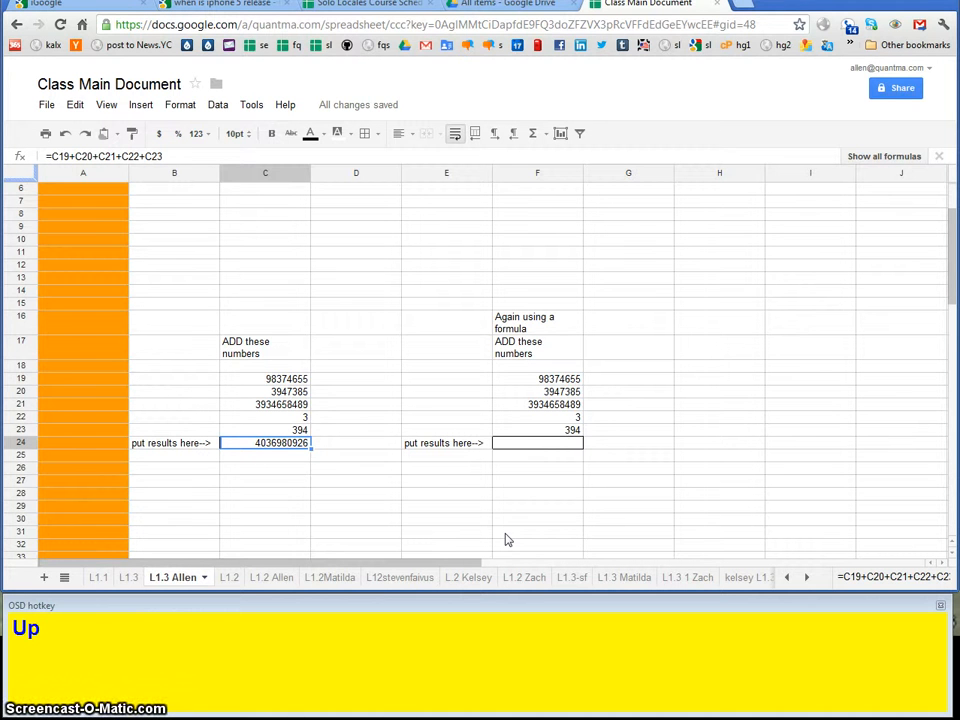
pyautogui.press('Up')
pyautogui.press('Up')
pyautogui.press('Up')
pyautogui.press('Up')
pyautogui.press('Up')
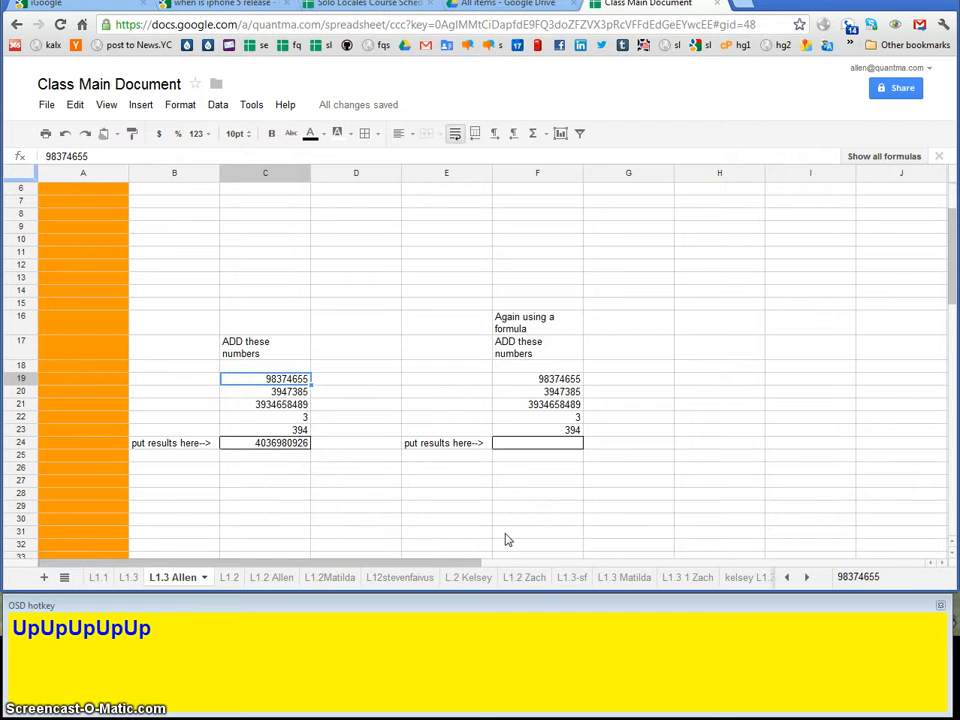
pyautogui.press('Down')
pyautogui.press('Down')
pyautogui.press('Down')
pyautogui.press('Down')
pyautogui.press('Down')
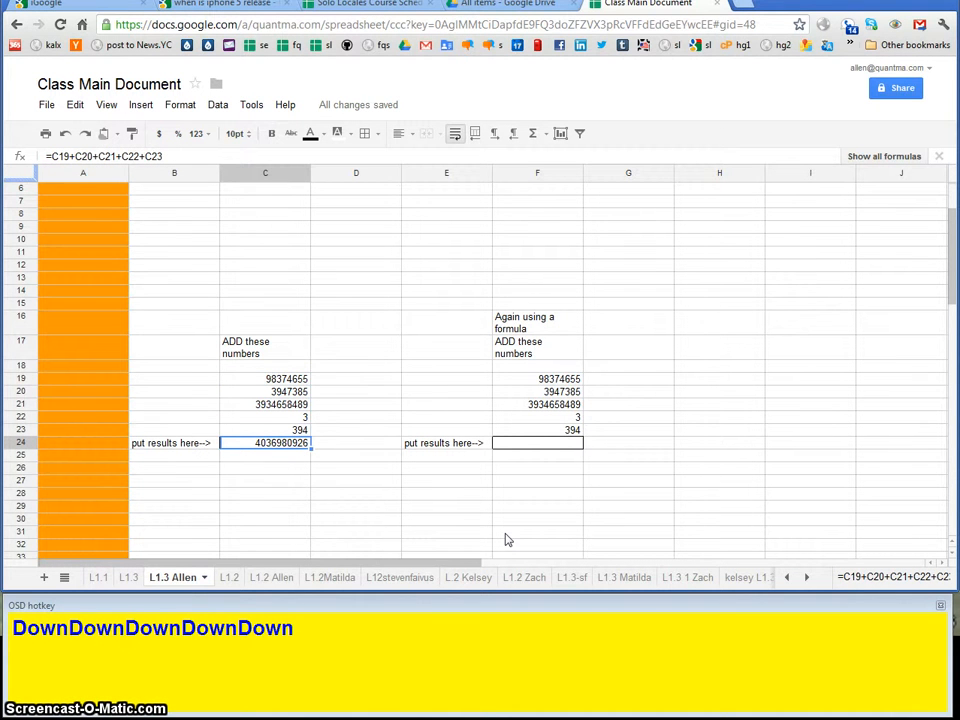
pyautogui.press('Up')
pyautogui.press('Up')
pyautogui.press('Up')
pyautogui.press('Up')
pyautogui.press('Up')
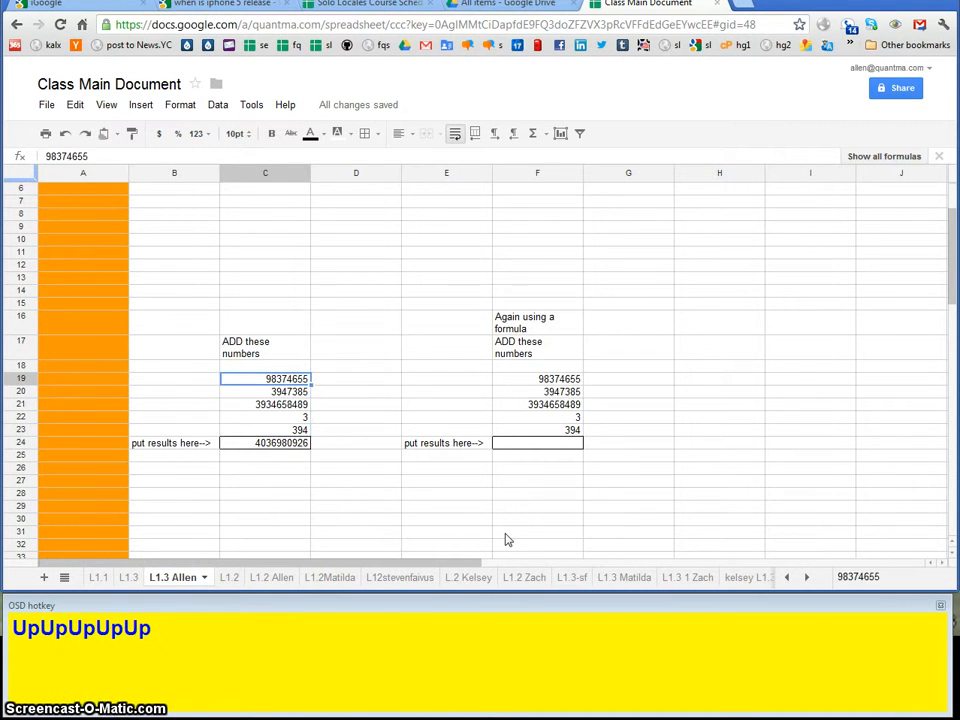
pyautogui.press('Down')
pyautogui.press('Down')
pyautogui.press('Down')
pyautogui.press('Down')
pyautogui.press('Down')
pyautogui.press('Down')
pyautogui.press('Up')
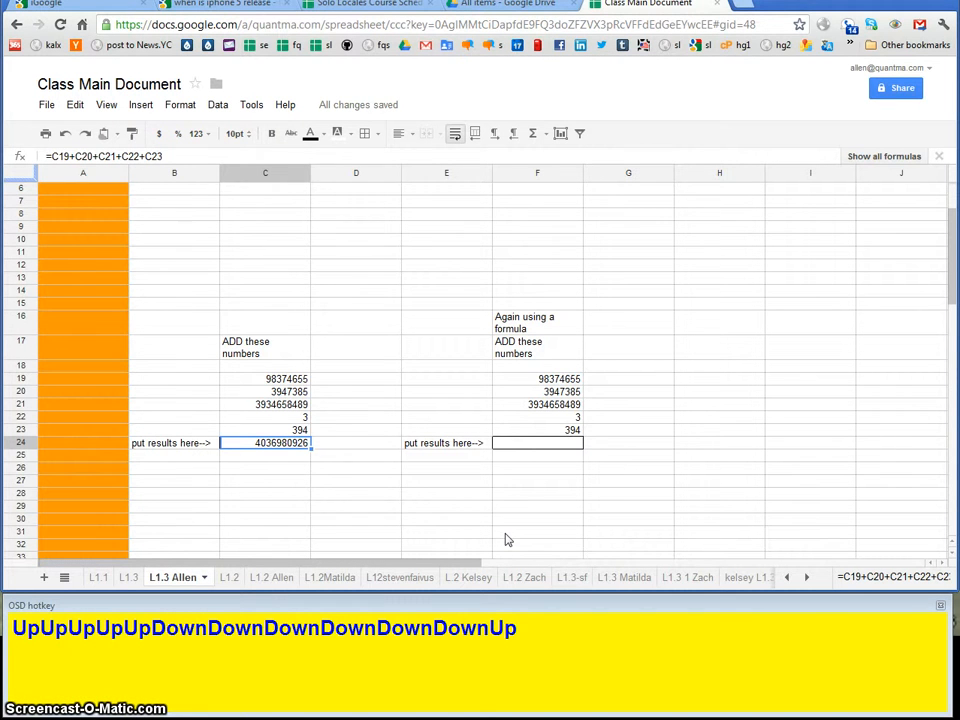
# Step: Compare the number lists of the two column-addition exercises in columns C and F, ending on result cell F24
pyautogui.press('Right')
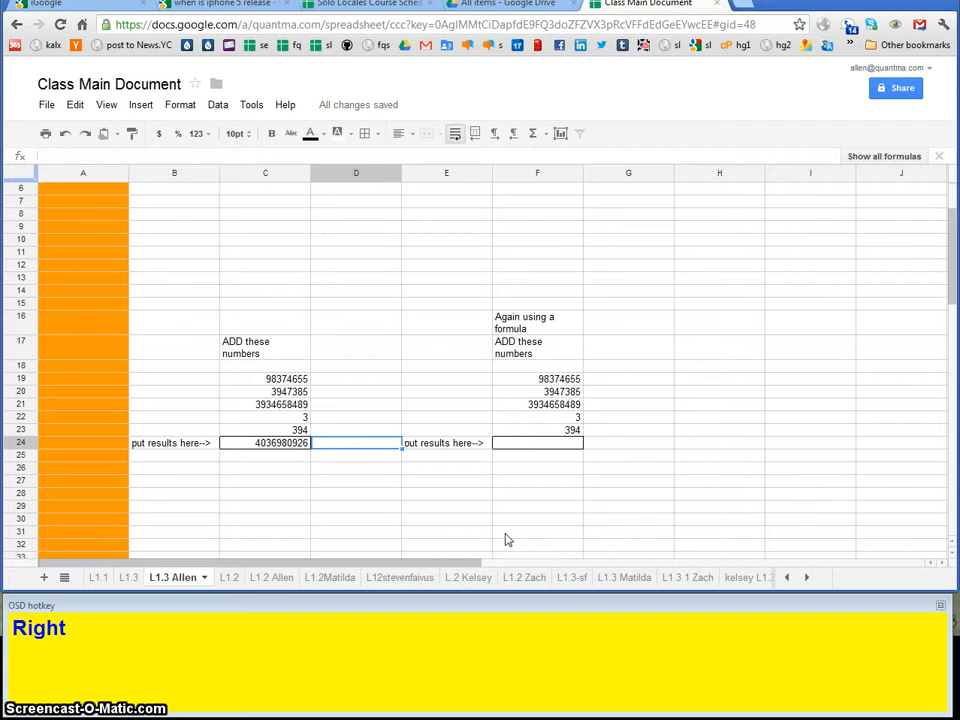
pyautogui.press('Right')
pyautogui.press('Right')
pyautogui.press('Left')
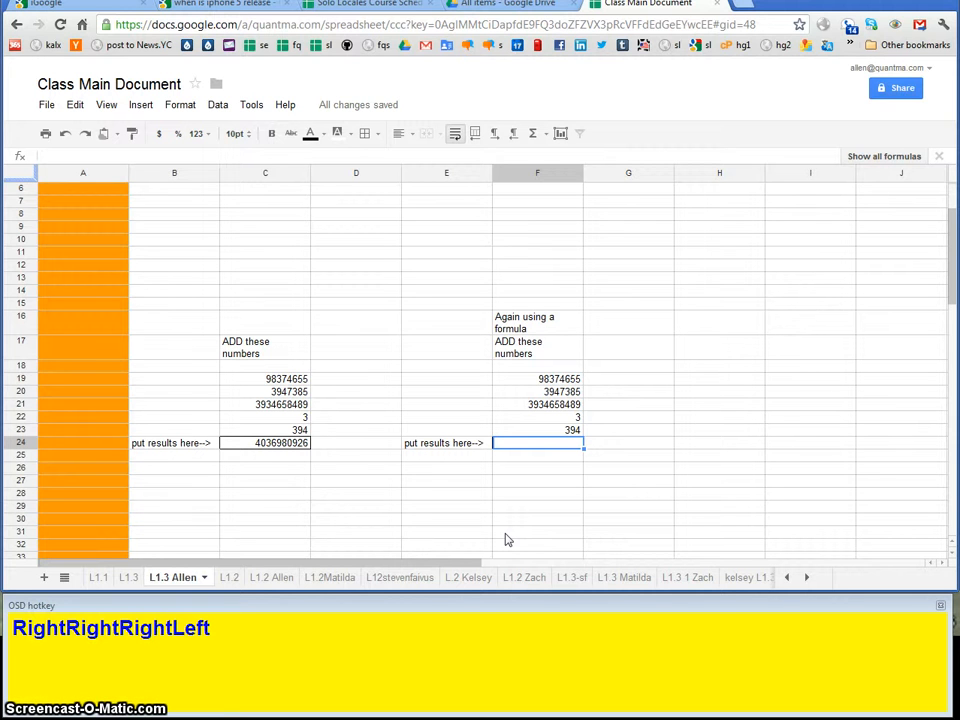
pyautogui.press('Left')
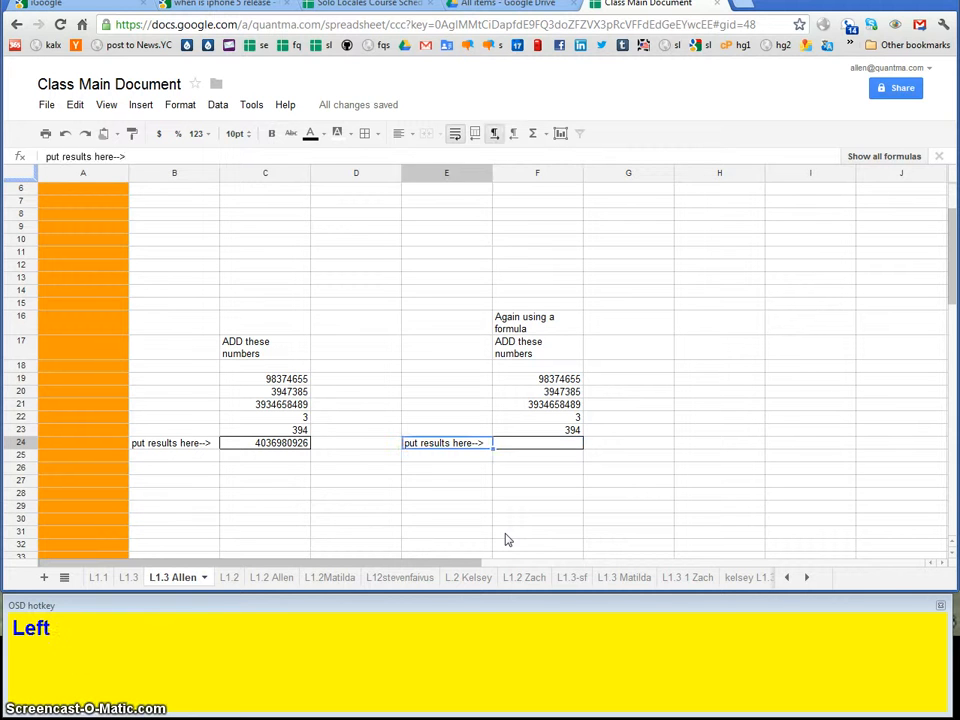
pyautogui.press('Left')
pyautogui.press('Left')
pyautogui.press('Up')
pyautogui.press('Up')
pyautogui.press('Up')
pyautogui.press('Up')
pyautogui.press('Up')
pyautogui.press('Down')
pyautogui.press('Down')
pyautogui.press('Down')
pyautogui.press('Right')
pyautogui.press('Right')
pyautogui.press('Right')
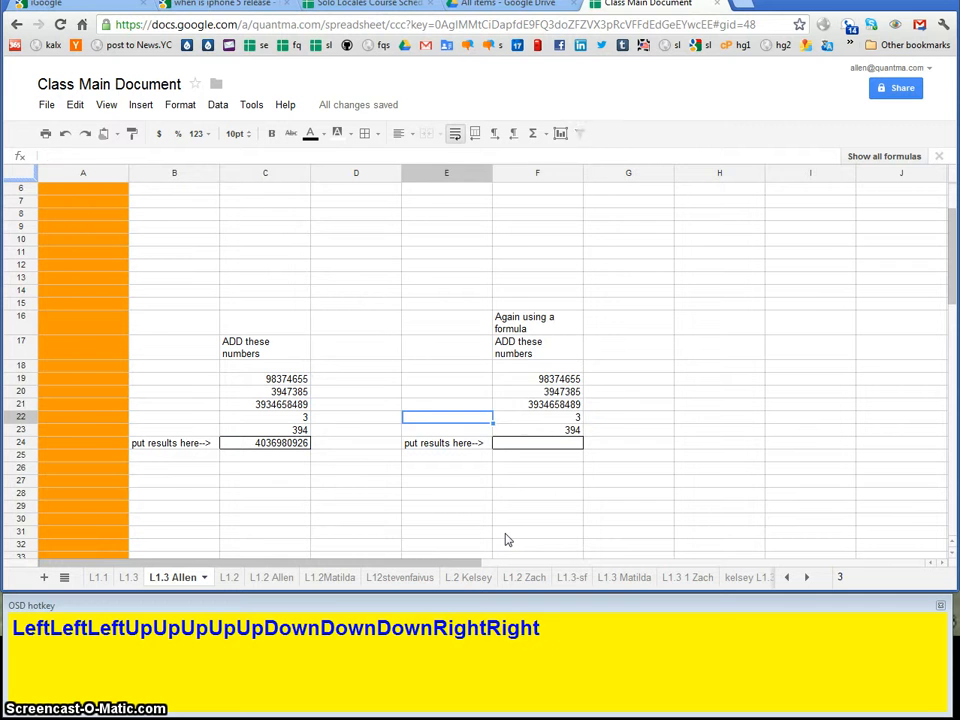
pyautogui.press('Up')
pyautogui.press('Up')
pyautogui.press('Up')
pyautogui.press('Down')
pyautogui.press('Down')
pyautogui.press('Down')
pyautogui.press('Down')
pyautogui.press('Down')
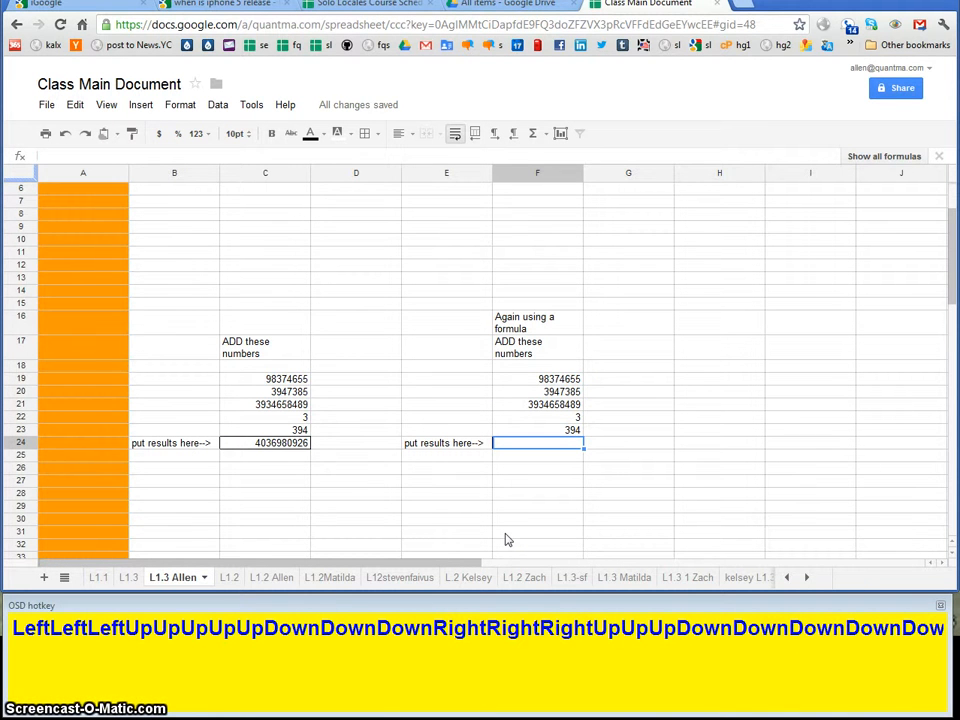
pyautogui.write('=')
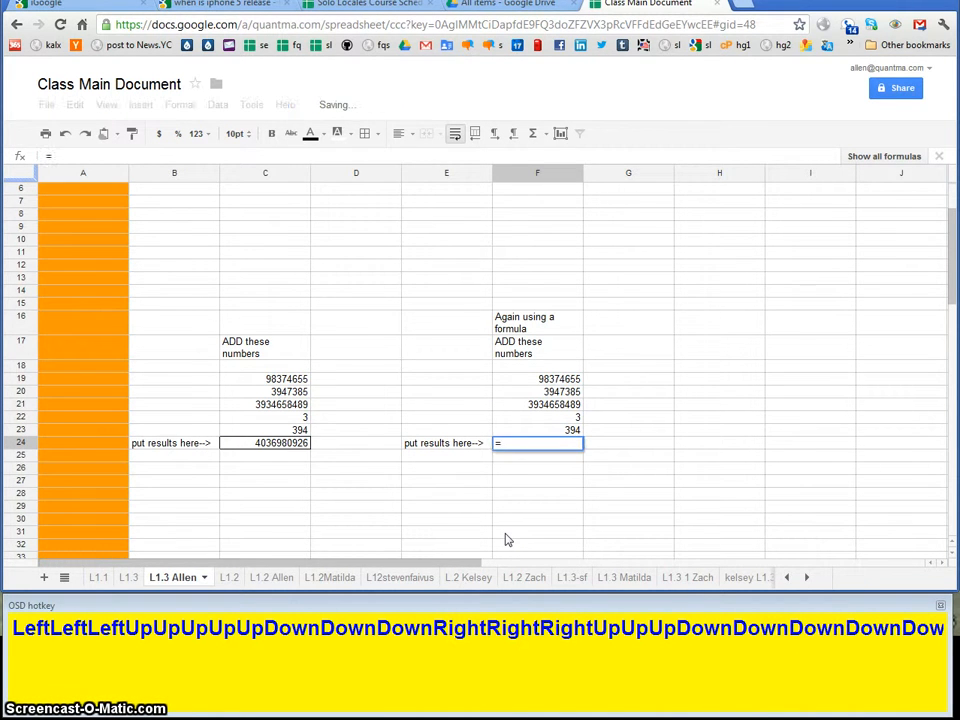
pyautogui.write('sum')
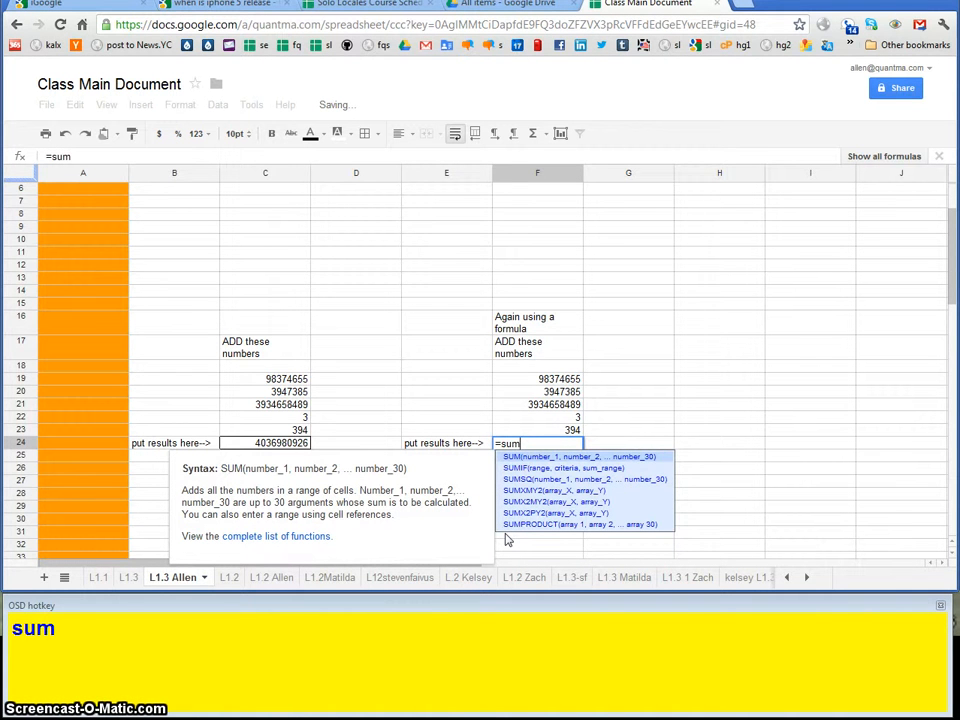
pyautogui.write('(')
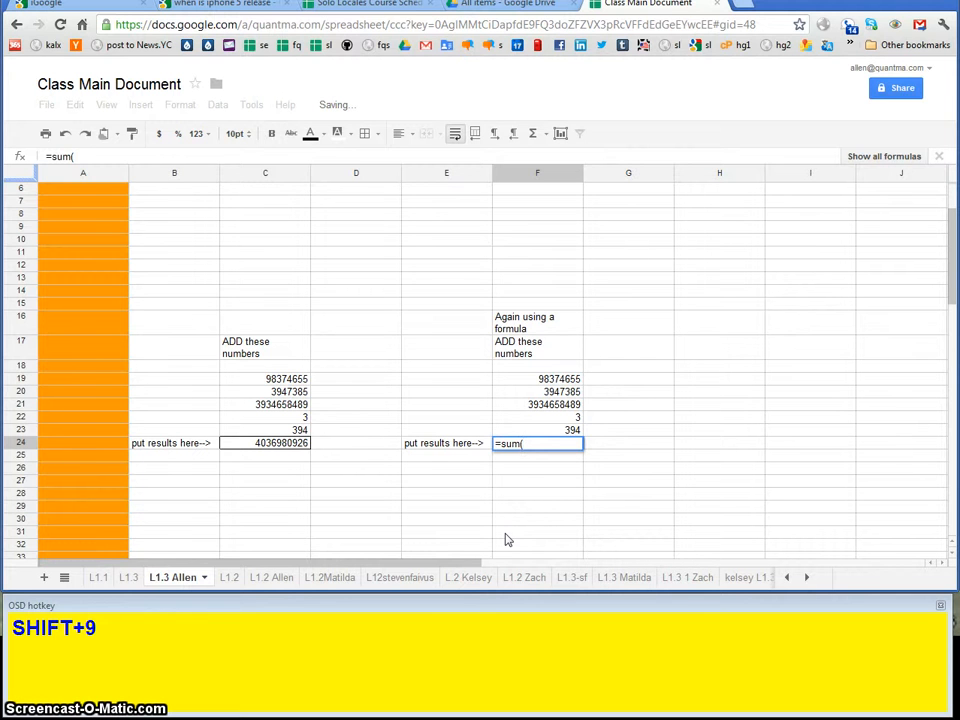
pyautogui.press('Up')
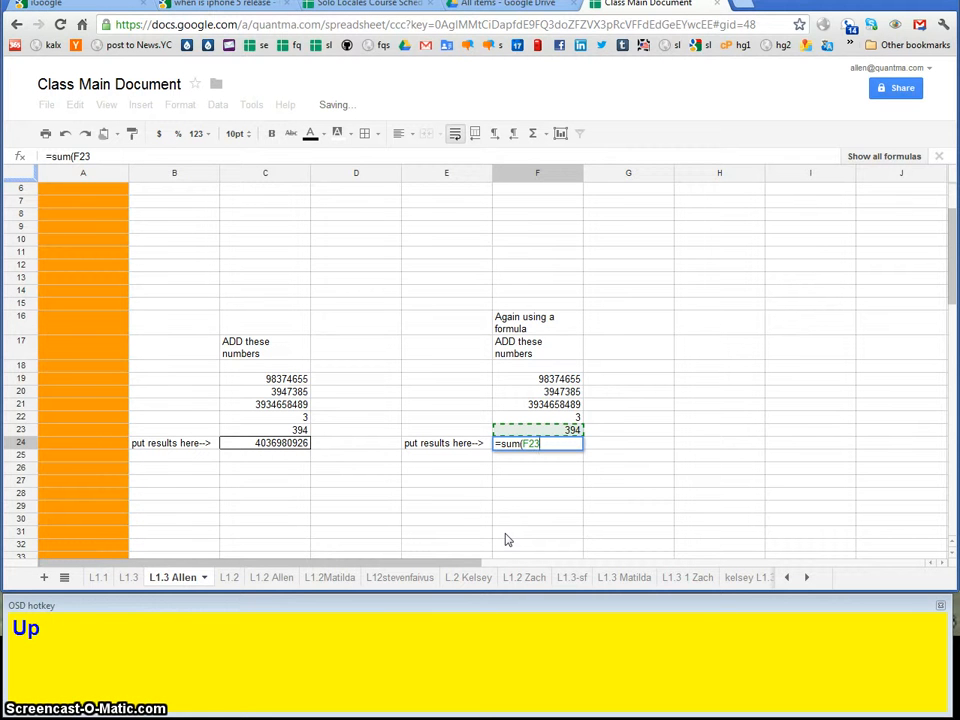
pyautogui.hotkey('ctrl', 'shift')
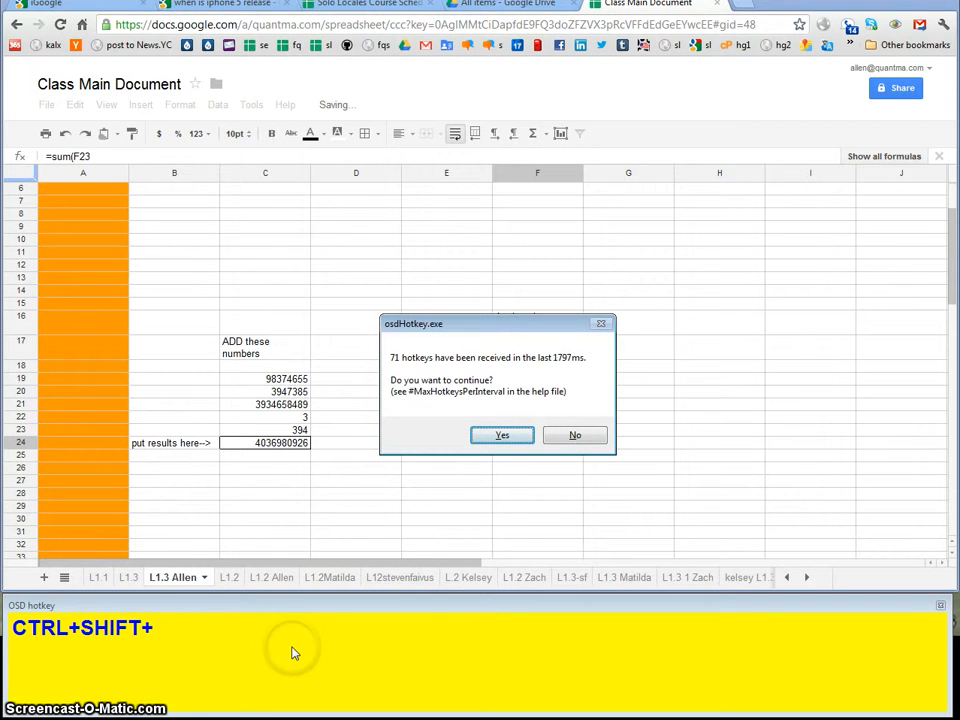
pyautogui.click(587, 443)
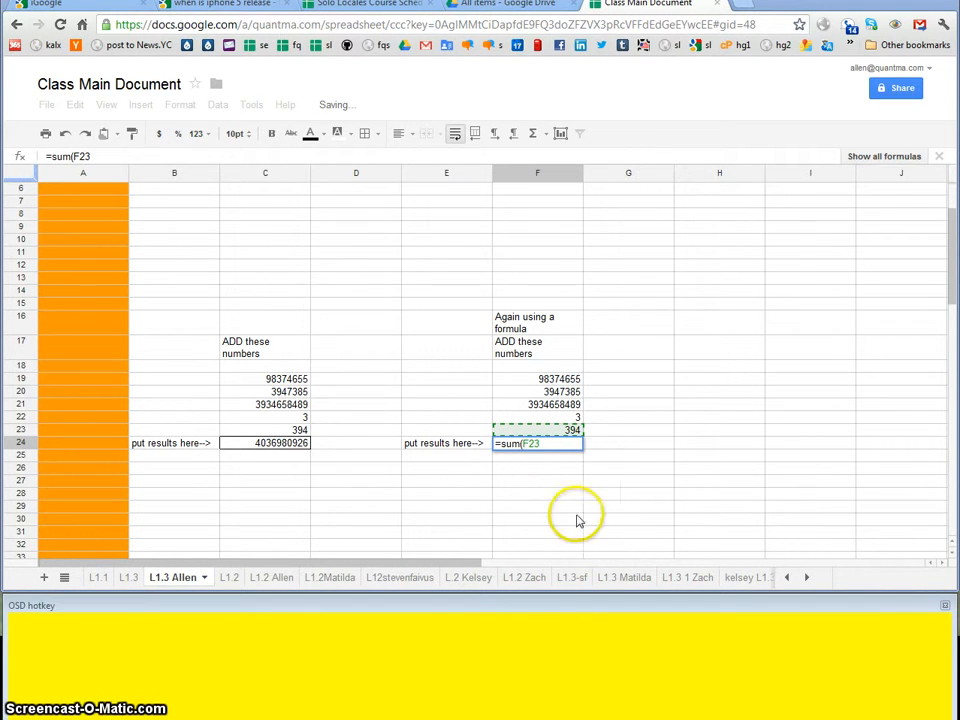
pyautogui.press('Escape')
pyautogui.click(548, 470)
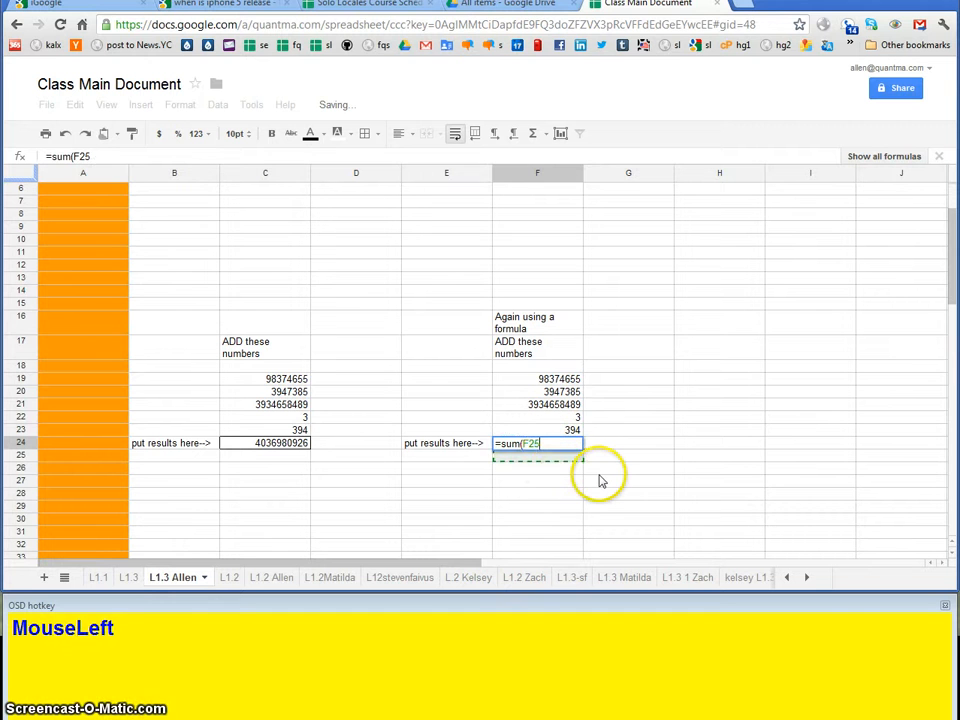
pyautogui.press('Escape')
# Step: Add the five numbers above result cell F24 with the formula =sum(F19:F23)
pyautogui.press('Left')
pyautogui.press('Right')
pyautogui.write('=')
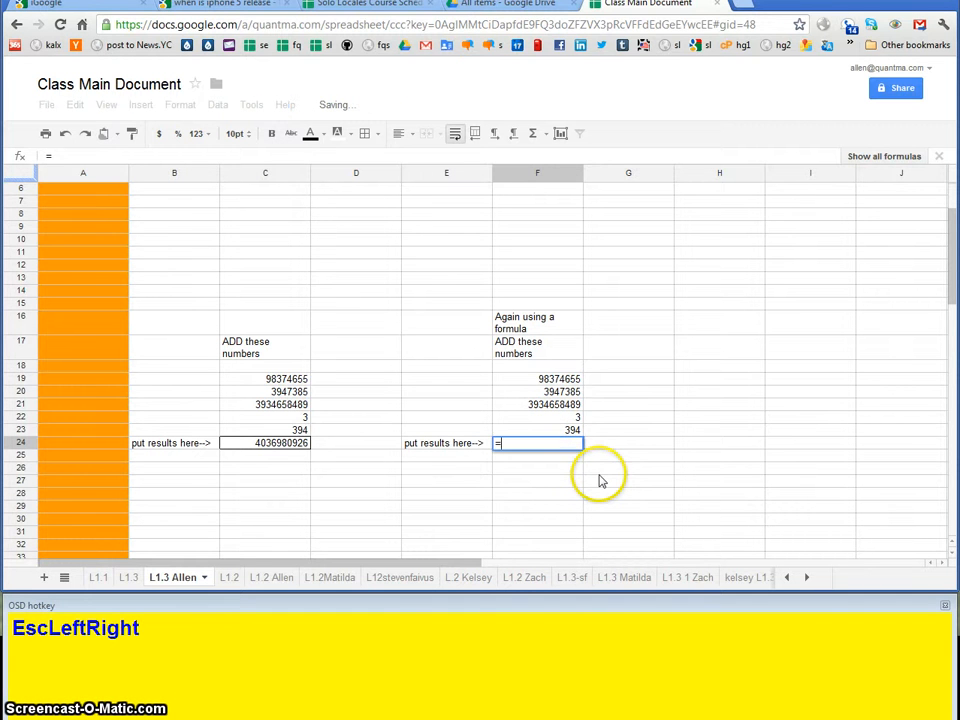
pyautogui.write('sum(')
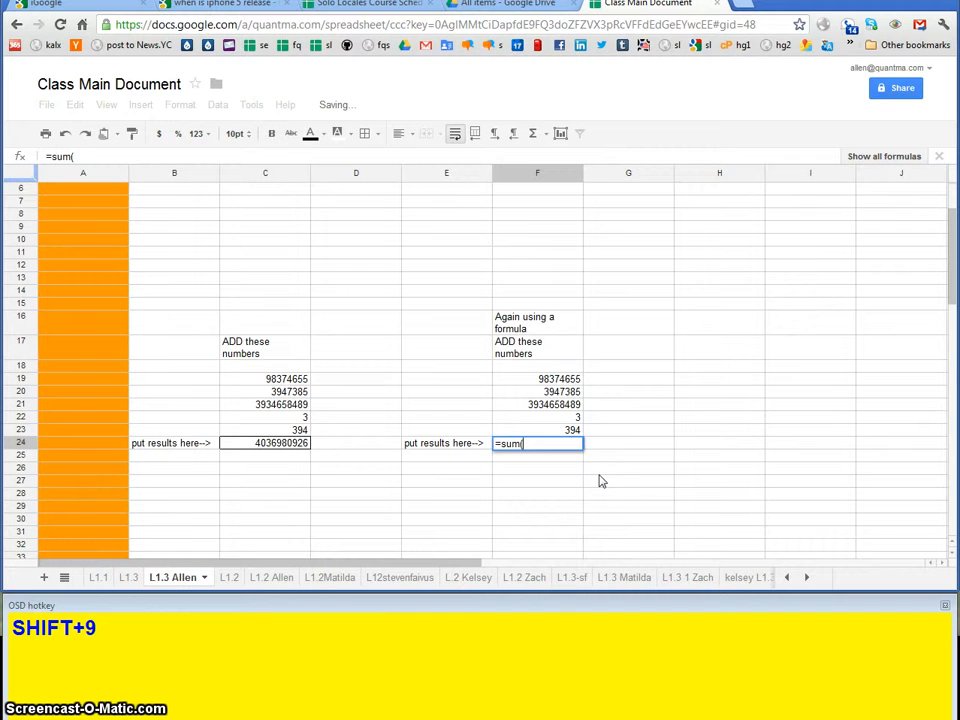
pyautogui.press('Up')
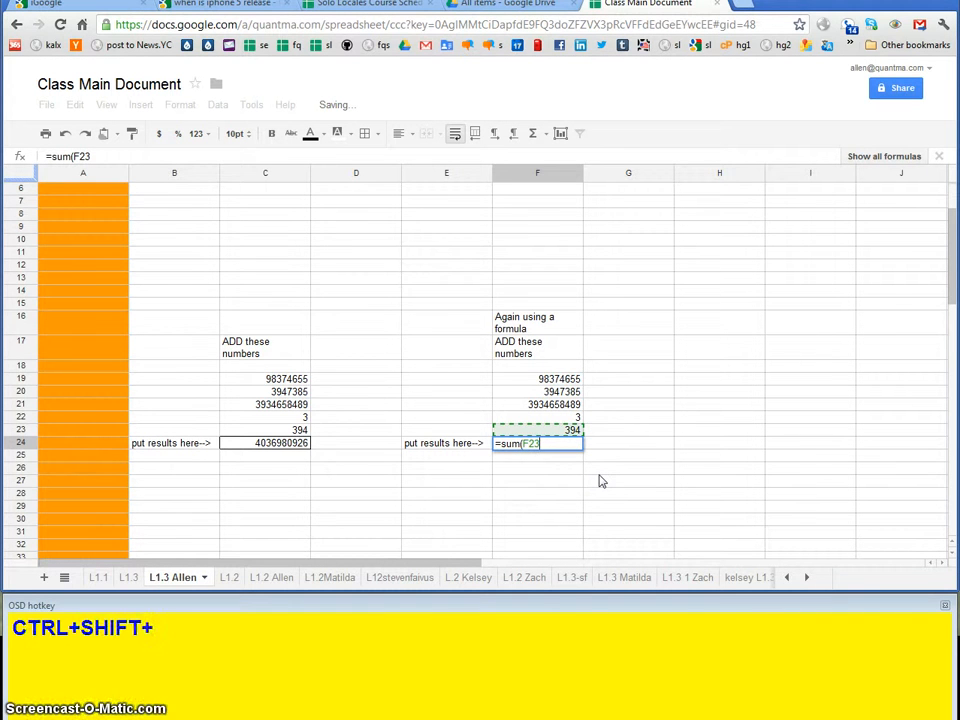
pyautogui.hotkey('ctrl', 'shift', 'Up')
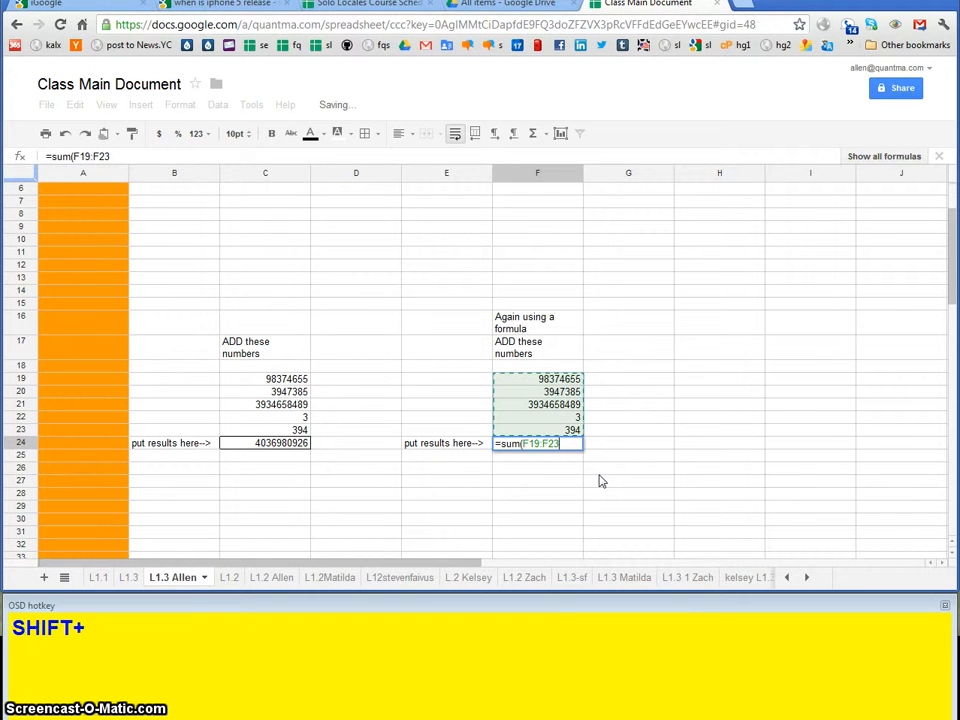
pyautogui.write(')')
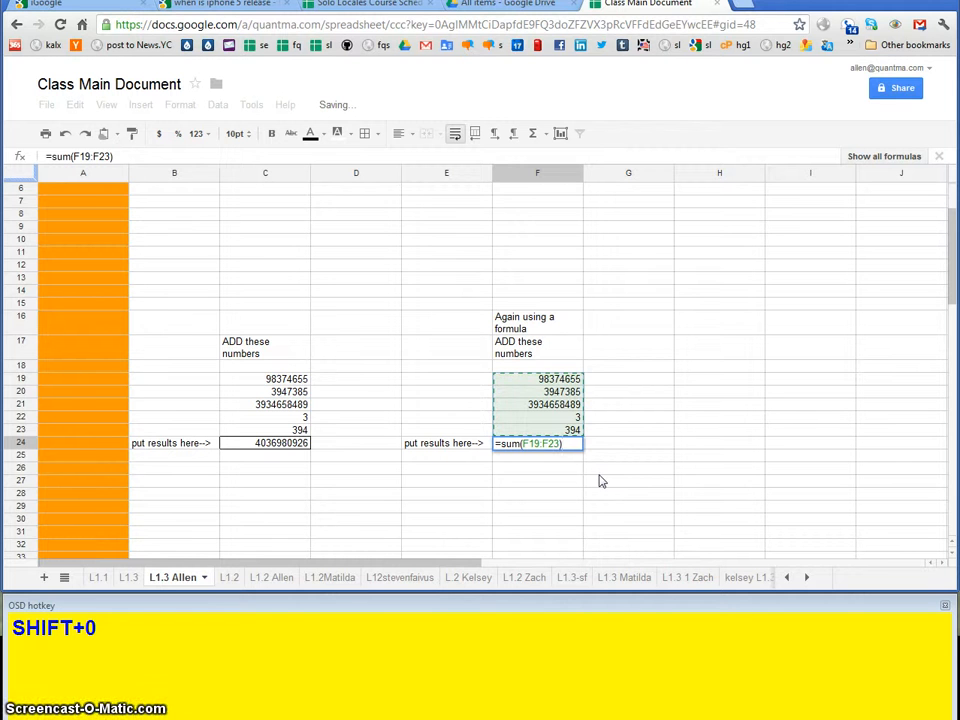
pyautogui.press('Return')
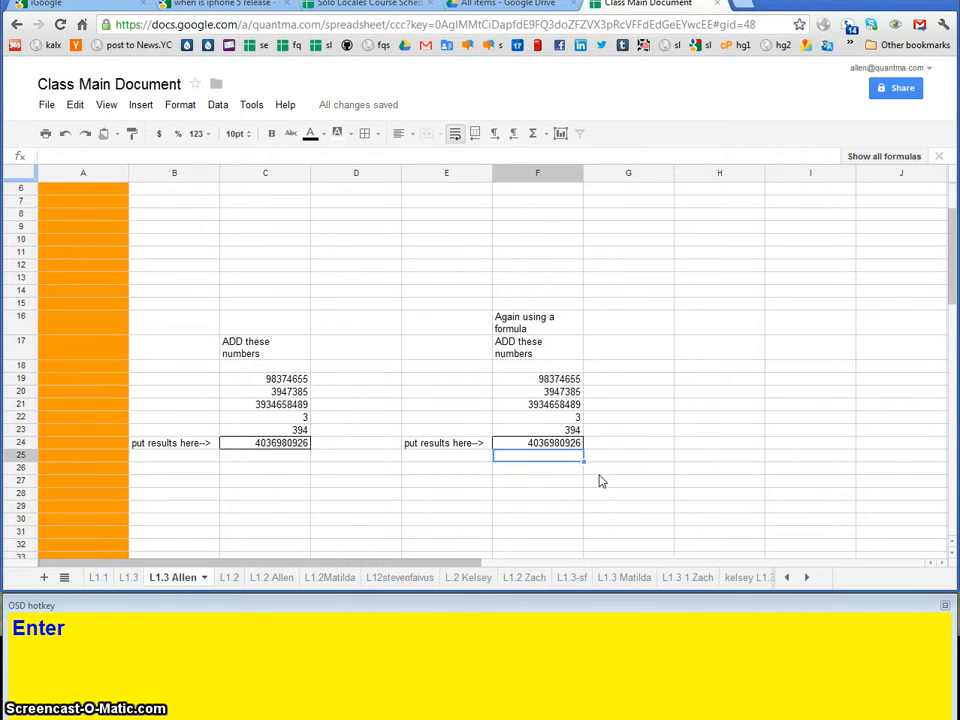
# Step: Compare the results of the two column-addition exercises in cells C24 and F24, ending on F24
pyautogui.press('Left')
pyautogui.press('Left')
pyautogui.press('Left')
pyautogui.press('Up')
pyautogui.press('Right')
pyautogui.press('Right')
pyautogui.press('Right')
pyautogui.press('Left')
pyautogui.press('Left')
pyautogui.press('Left')
pyautogui.press('Right')
pyautogui.press('Right')
pyautogui.press('Right')
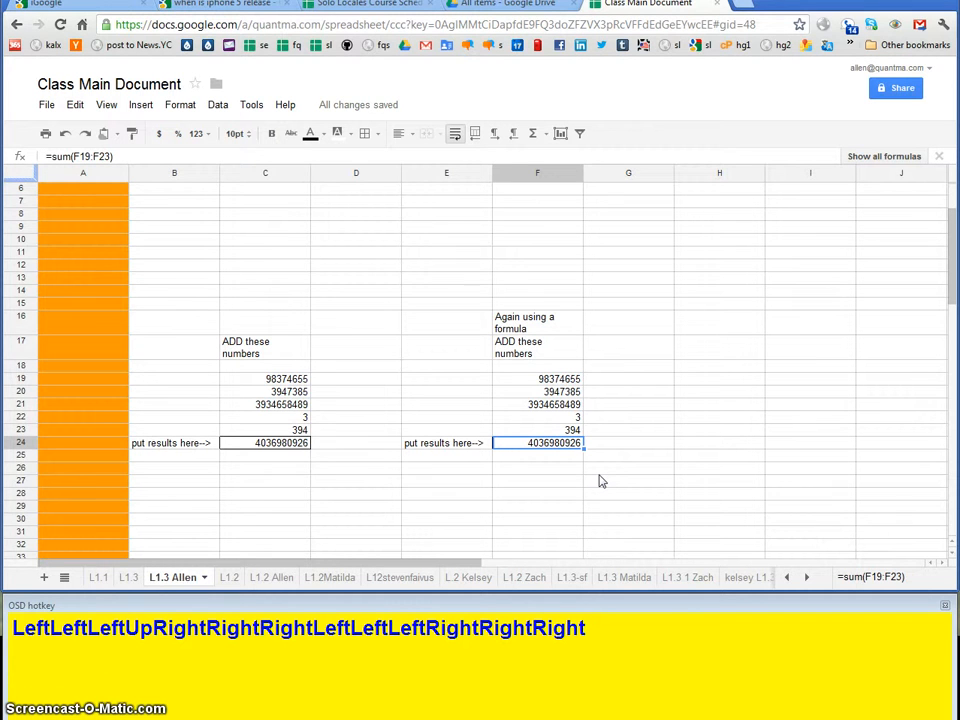
# Step: Clear cell F24 and re-enter the SUM formula there over the range F19:F23
pyautogui.press('Delete')
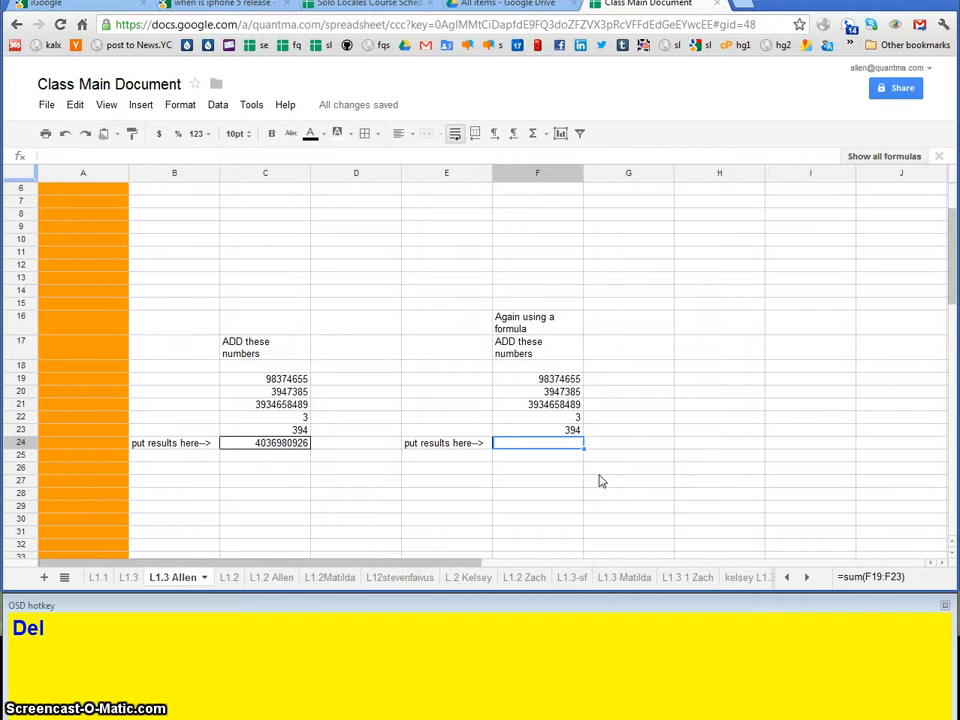
pyautogui.write('=sum(')
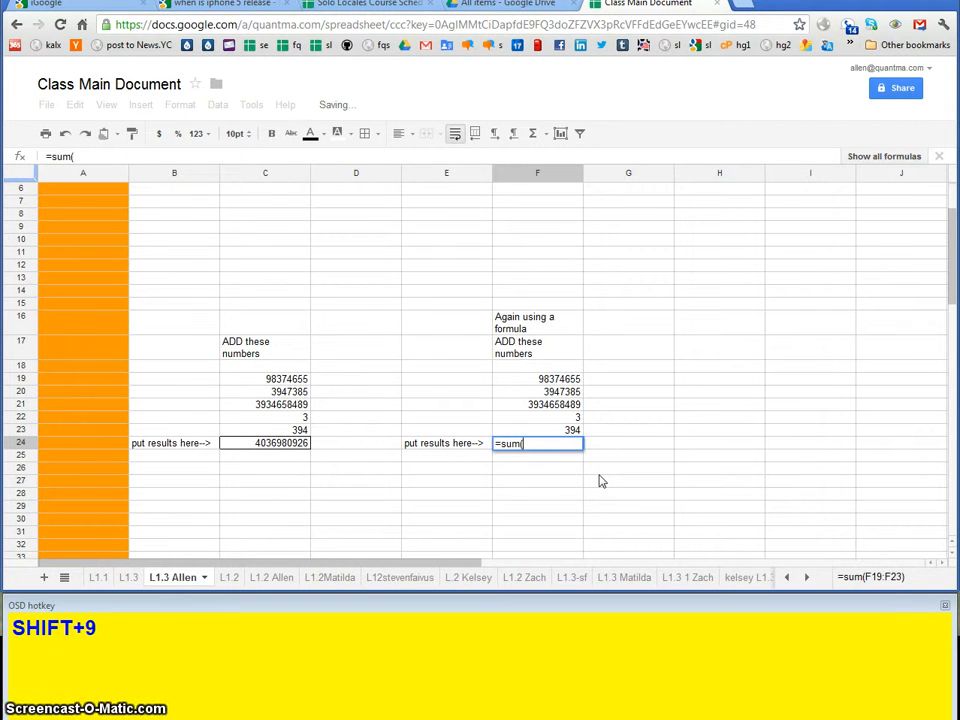
pyautogui.press('Up')
pyautogui.hotkey('ctrl', 'shift', 'Up')
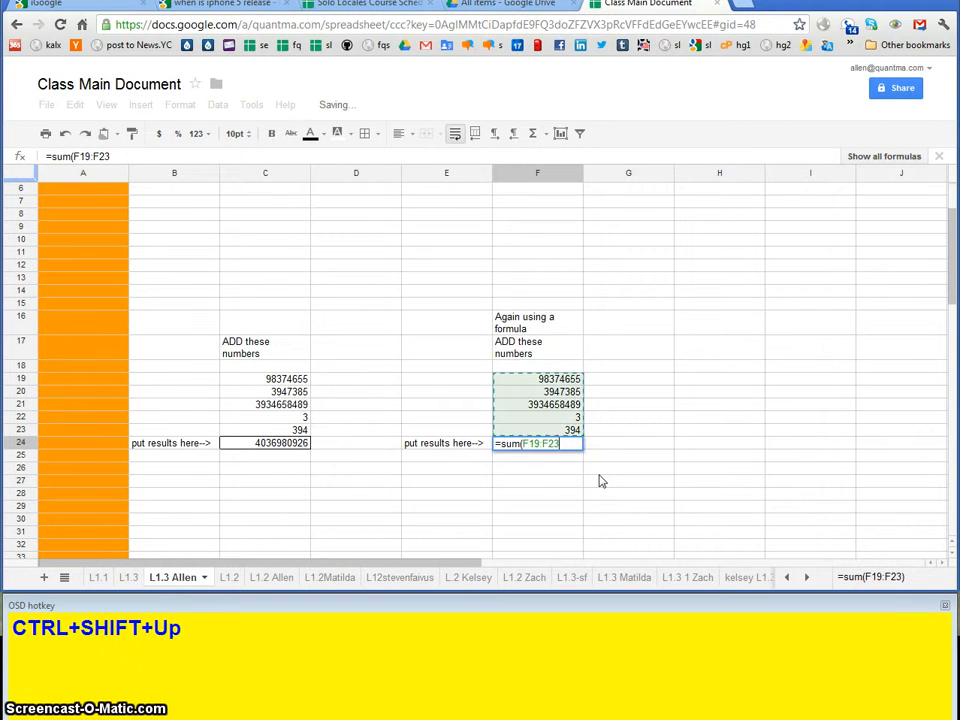
pyautogui.press('Return')
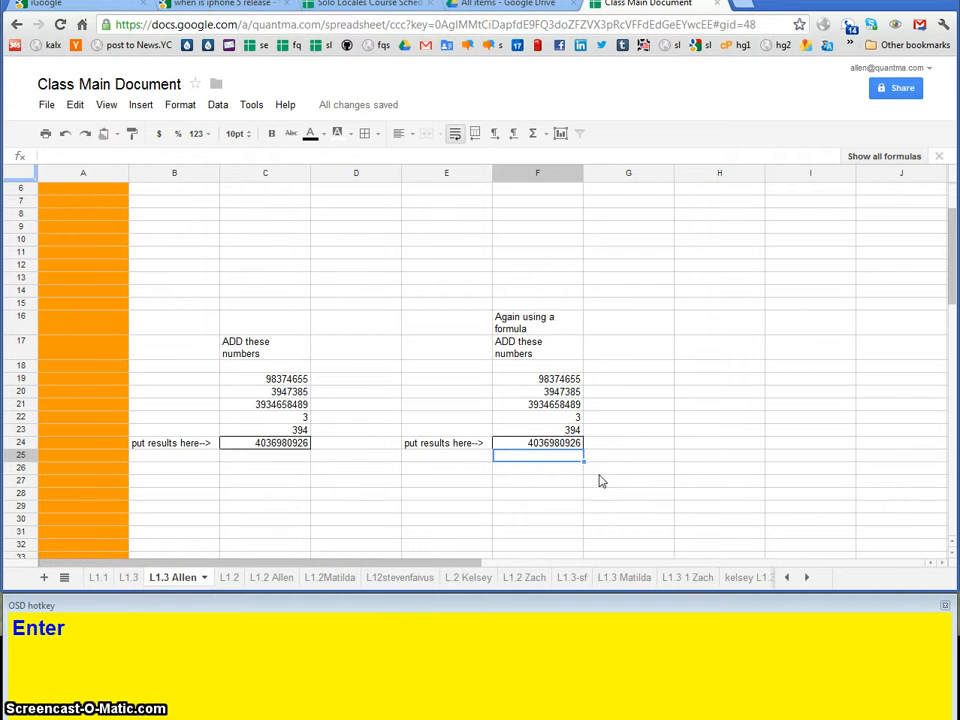
# Step: Check the cell-by-cell addition formula in C24 against the SUM formula in F24
pyautogui.press('Up')
pyautogui.press('Left')
pyautogui.press('Left')
pyautogui.press('Left')
pyautogui.press('Right')
pyautogui.press('Right')
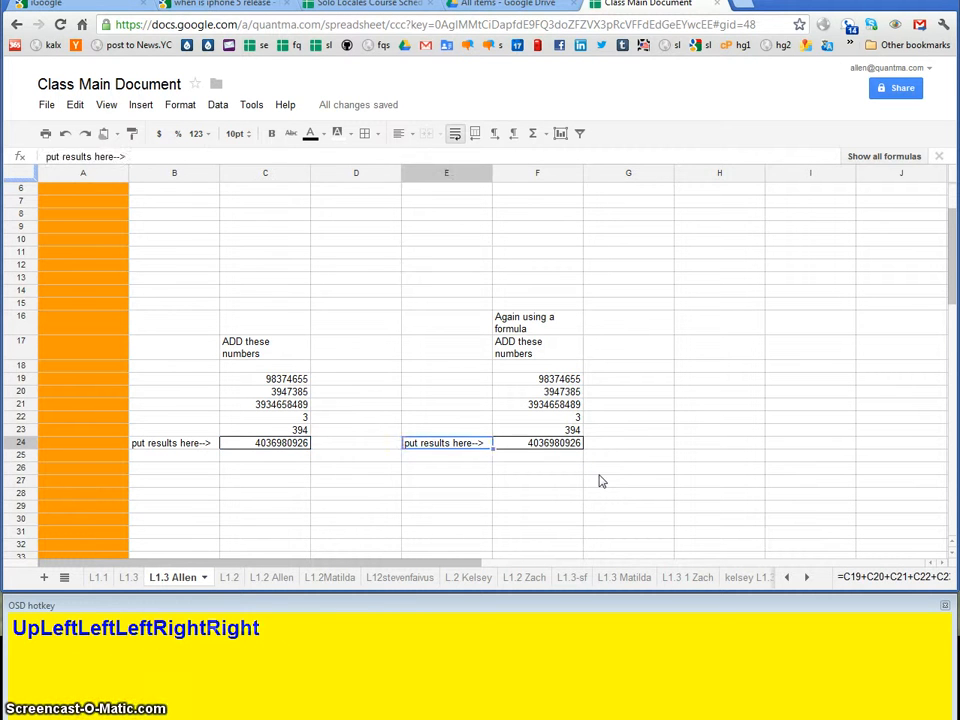
pyautogui.press('Right')
pyautogui.press('Left')
pyautogui.press('Left')
pyautogui.press('Left')
# Step: Look through the numbers in F19 to F23 covered by the SUM formula, ending on result cell F24
pyautogui.press('Up')
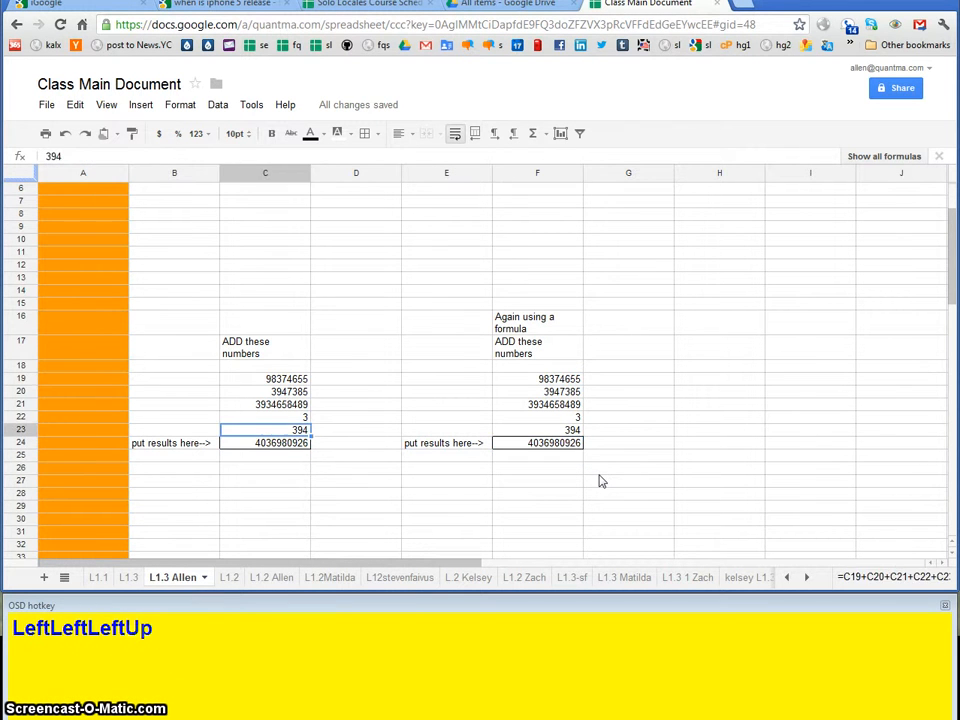
pyautogui.press('Right')
pyautogui.press('Right')
pyautogui.press('Right')
pyautogui.press('Up')
pyautogui.press('Up')
pyautogui.press('Up')
pyautogui.press('Up')
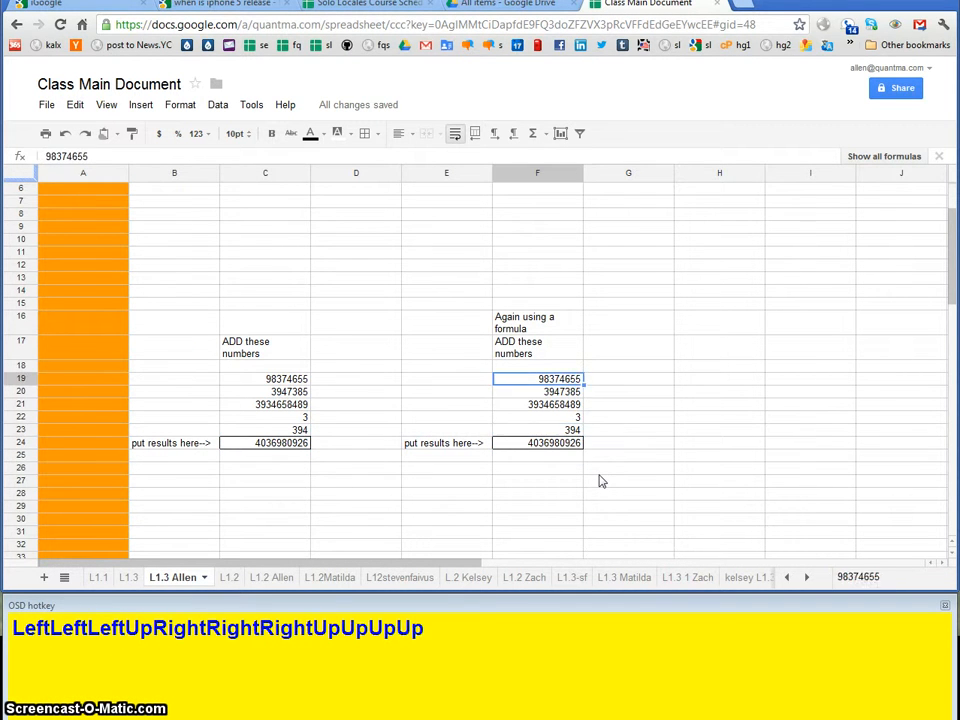
pyautogui.press('Down')
pyautogui.press('Down')
pyautogui.press('Down')
pyautogui.press('Down')
pyautogui.press('Down')
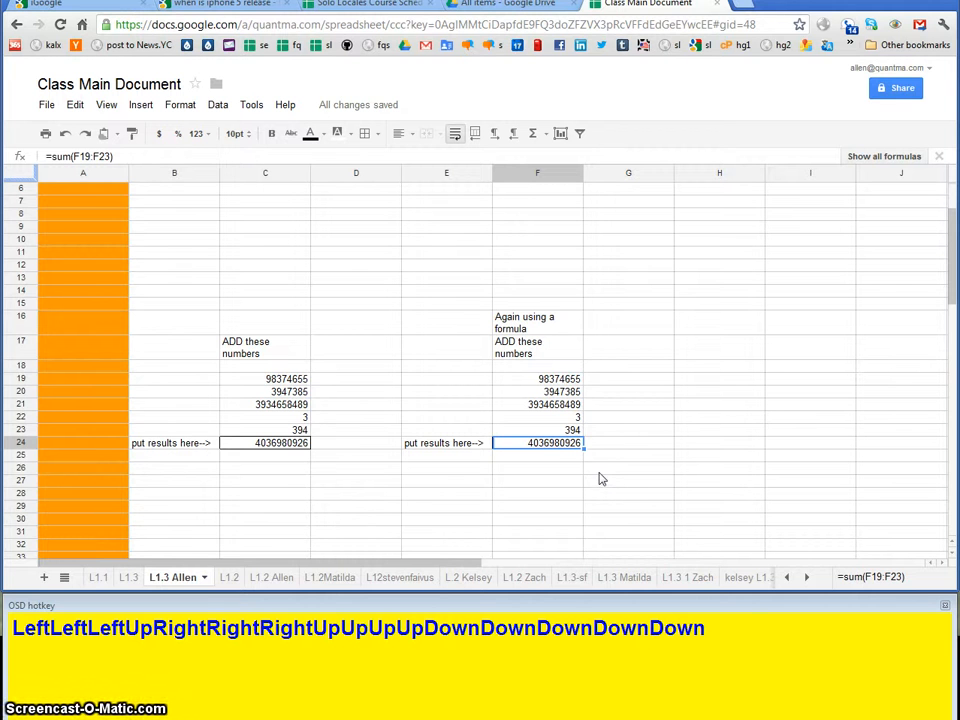
# Step: Look over the completed addition and multiplication exercises in the first rows of the sheet, ending on cell F7
pyautogui.click(572, 458)
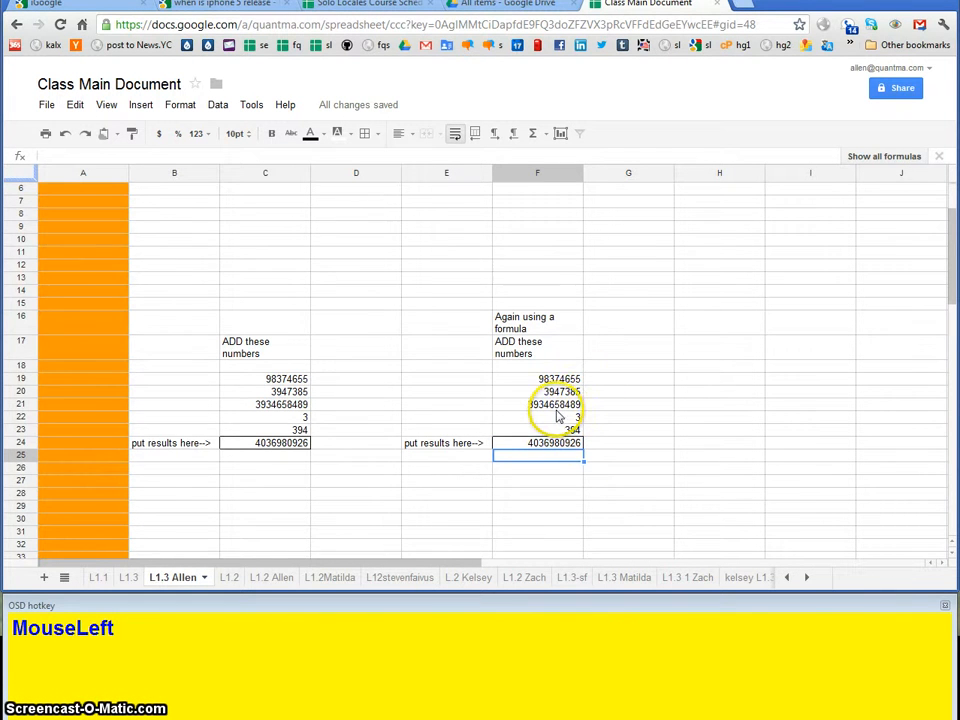
pyautogui.scroll(3, 570, 300)
pyautogui.click(574, 262)
pyautogui.press('Up')
pyautogui.press('Up')
pyautogui.press('Up')
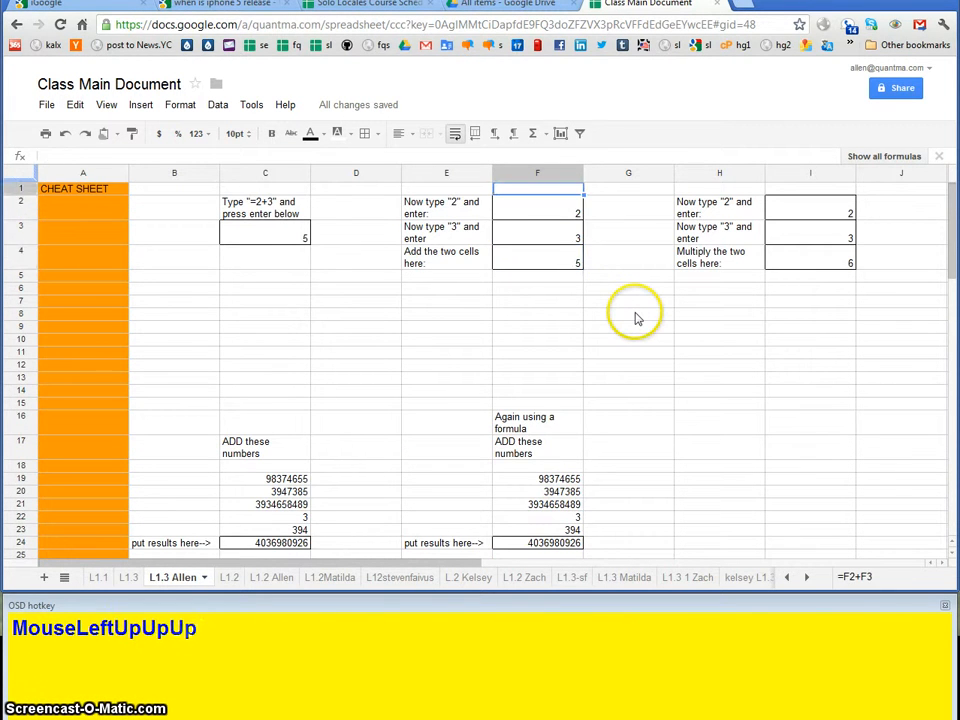
pyautogui.press('Down')
pyautogui.press('Down')
pyautogui.press('Down')
pyautogui.press('Down')
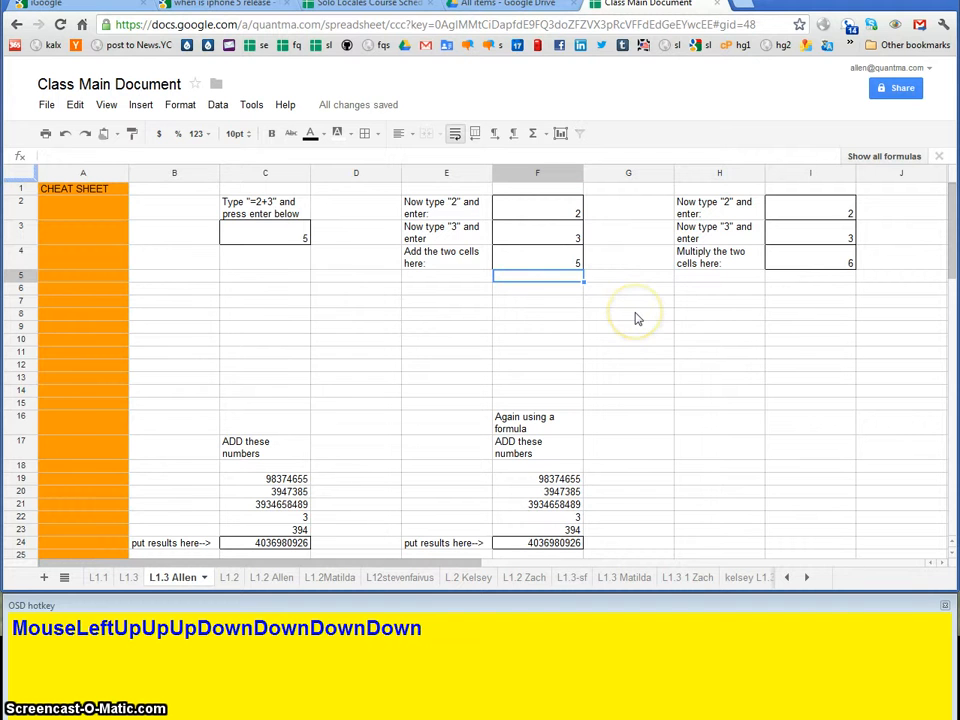
pyautogui.press('Down')
pyautogui.press('Down')
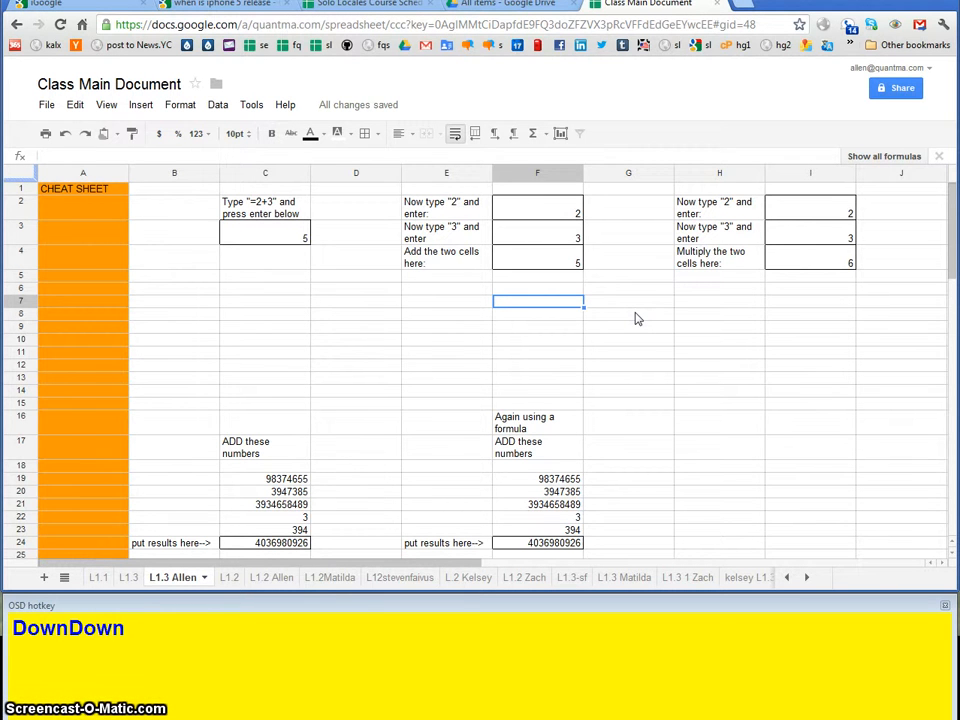
# Step: Switch to the personal copy of sheet L1.2 and look through the existing entries in row 2, ending on D2
pyautogui.hotkey('ctrl', 'shift', 'pagedown')
pyautogui.hotkey('ctrl', 'shift', 'pagedown')
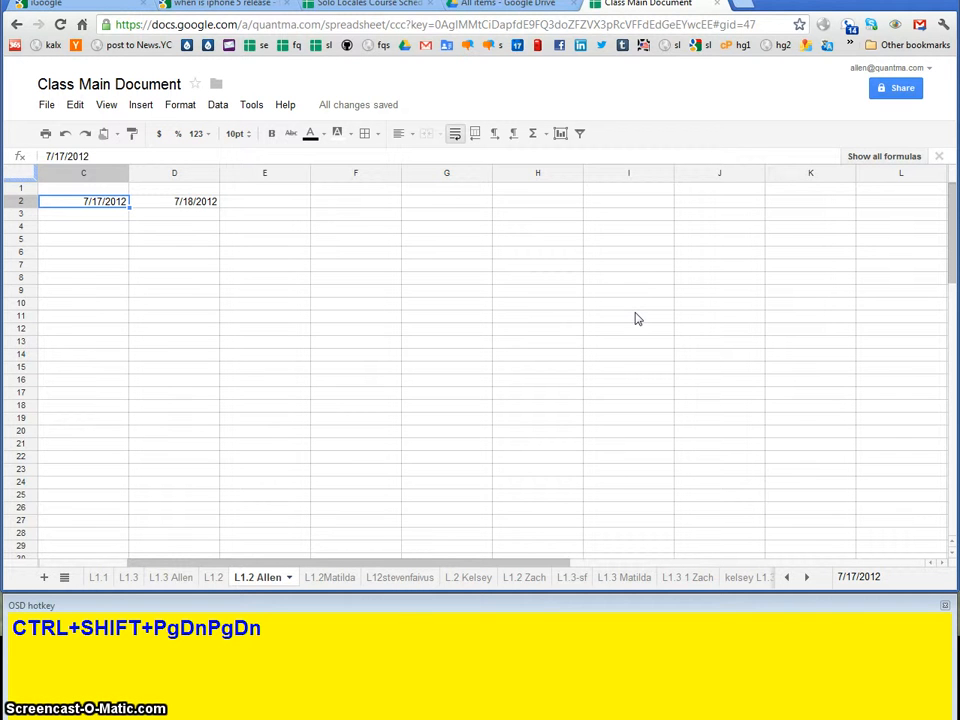
pyautogui.press('Left')
pyautogui.press('Left')
pyautogui.press('Left')
pyautogui.press('Left')
pyautogui.press('Left')
pyautogui.press('Left')
pyautogui.press('Left')
pyautogui.press('Left')
pyautogui.press('Left')
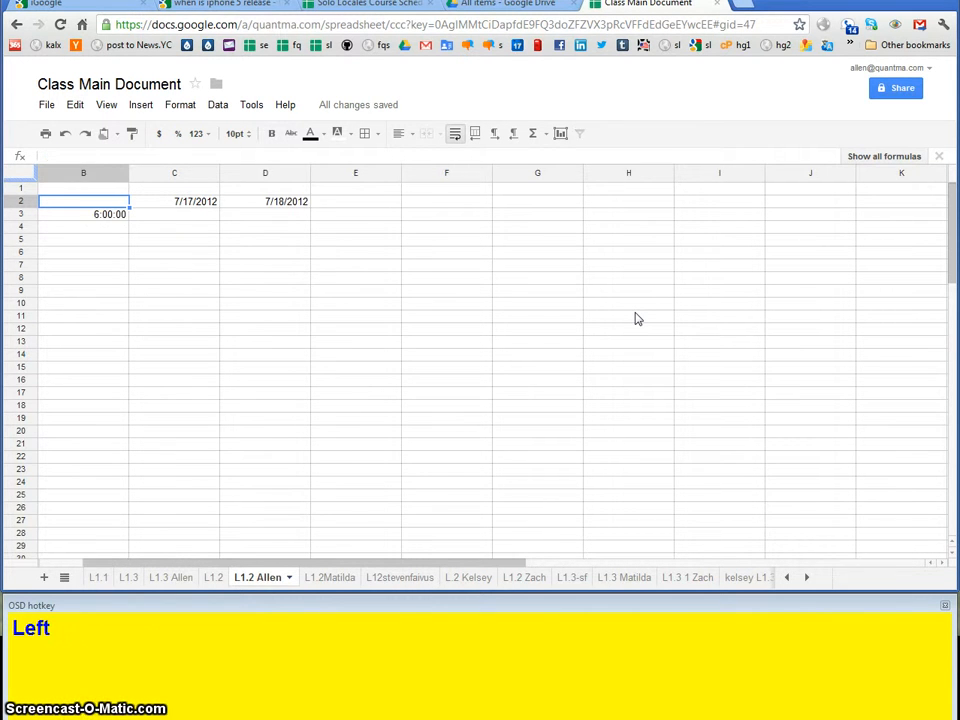
pyautogui.press('Right')
pyautogui.press('Right')
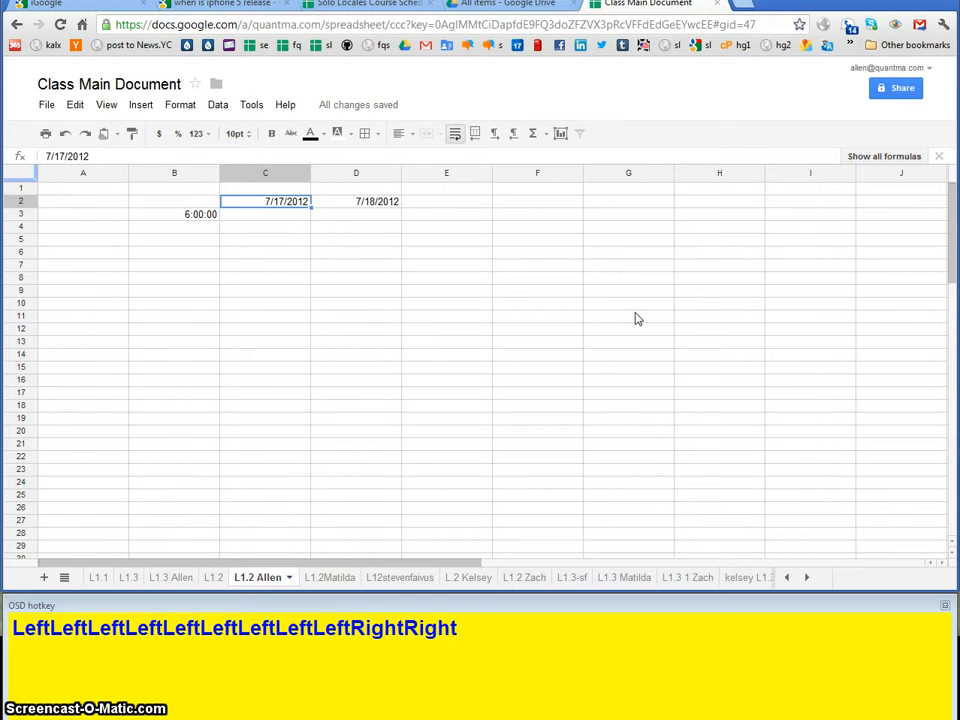
pyautogui.press('Right')
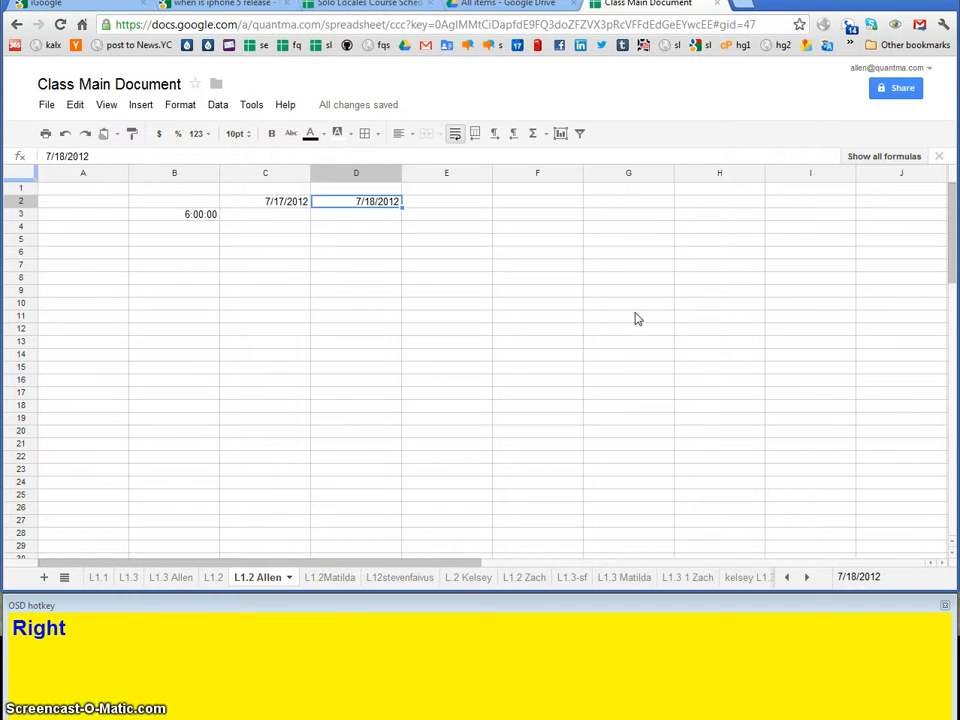
# Step: Clear the contents of the range B2:D3, removing the existing dates and time
pyautogui.press('Left')
pyautogui.press('Left')
pyautogui.hotkey('shift', 'Down')
pyautogui.hotkey('shift', 'Right')
pyautogui.hotkey('shift', 'Right')
pyautogui.press('Delete')
pyautogui.press('Left')
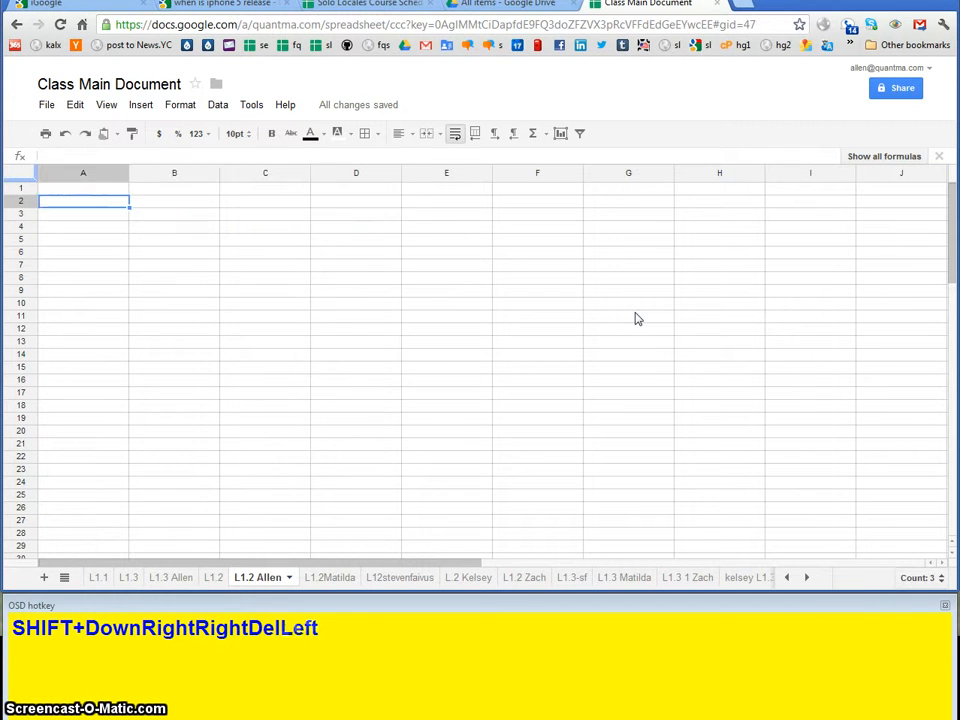
# Step: Enter the date 7/17/2012 in cell C2 and reselect that cell
pyautogui.press('Right')
pyautogui.press('Right')
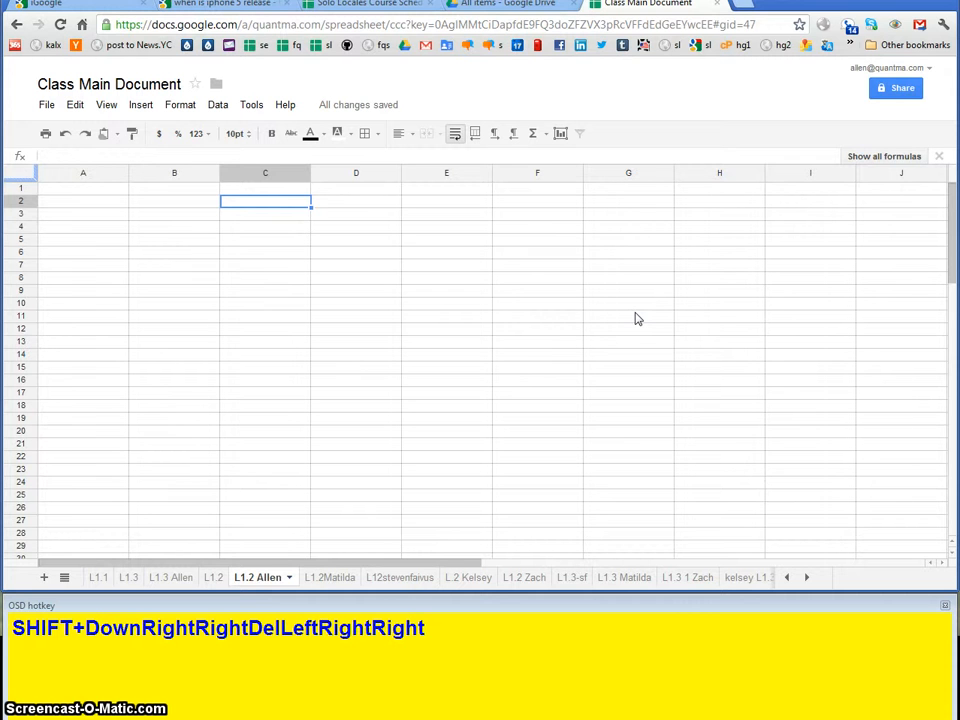
pyautogui.write('7/17')
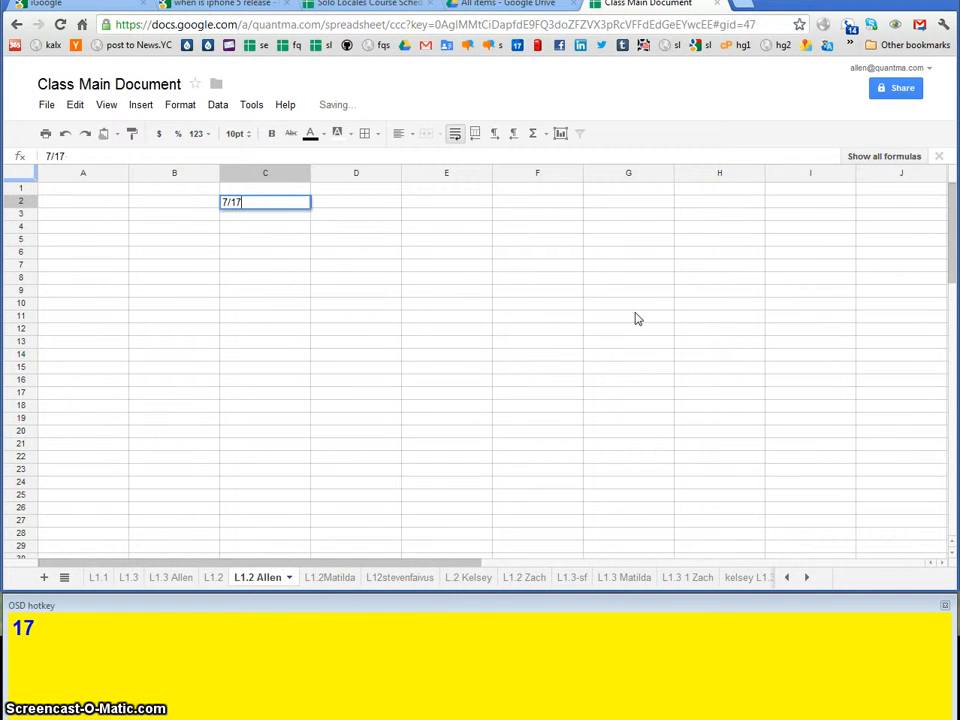
pyautogui.write('/2012')
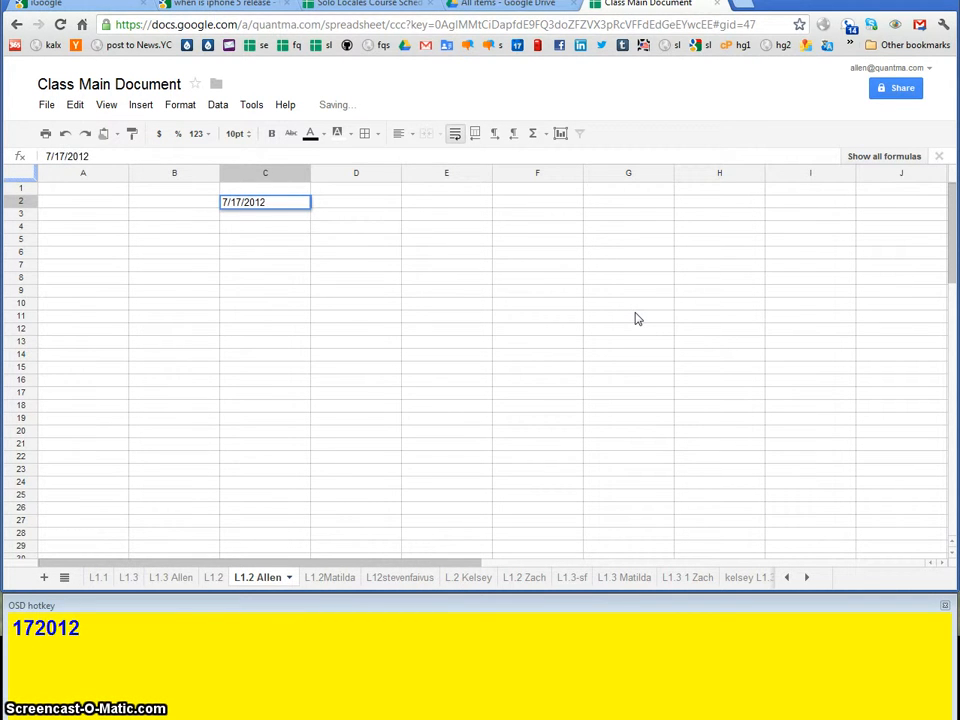
pyautogui.press('Return')
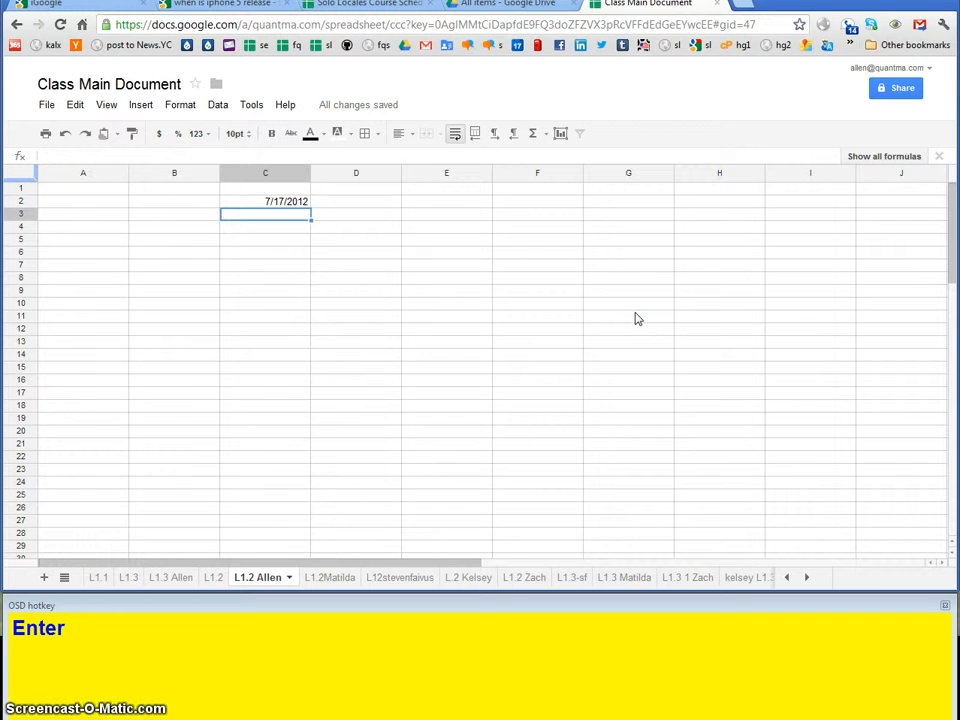
pyautogui.press('Up')
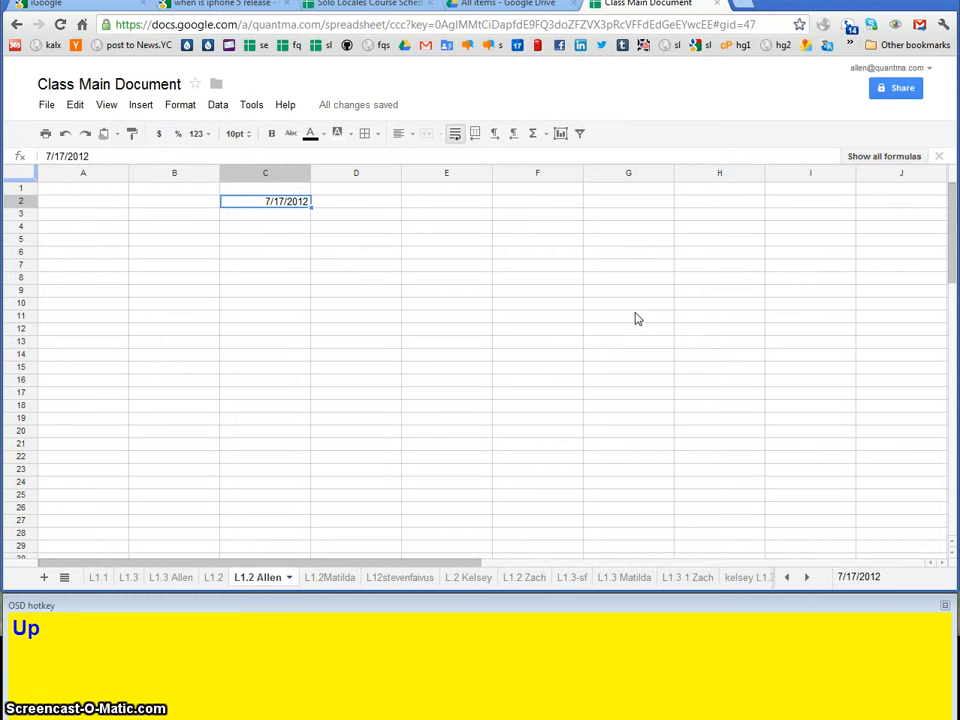
# Step: Calculate the following day's date in cell D2 with the formula =C2+1
pyautogui.press('Right')
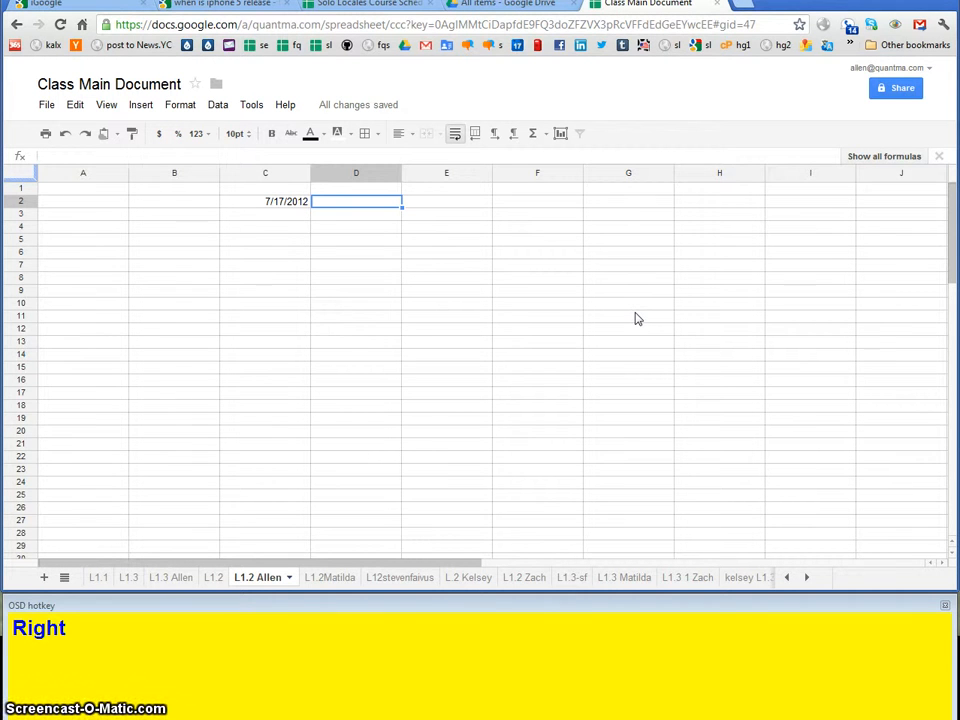
pyautogui.write('=')
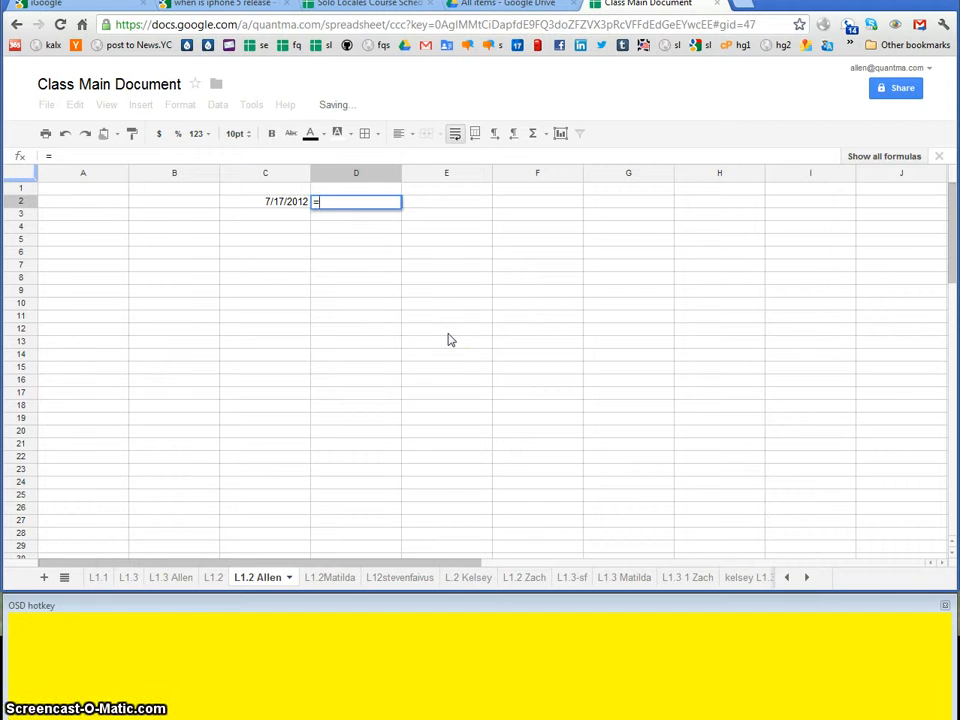
pyautogui.press('Left')
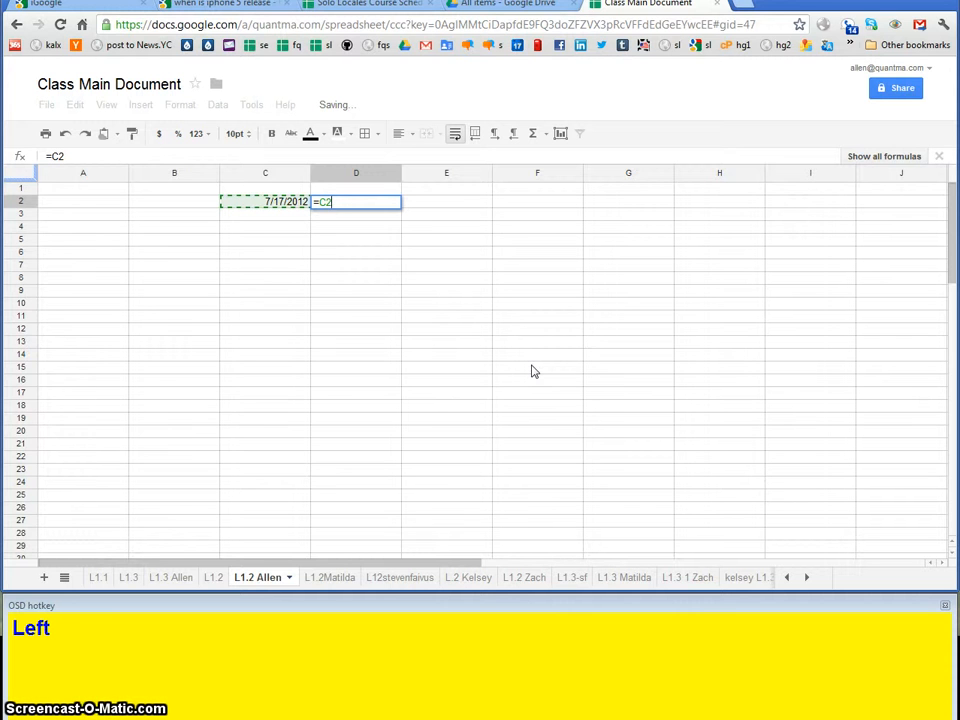
pyautogui.write('+')
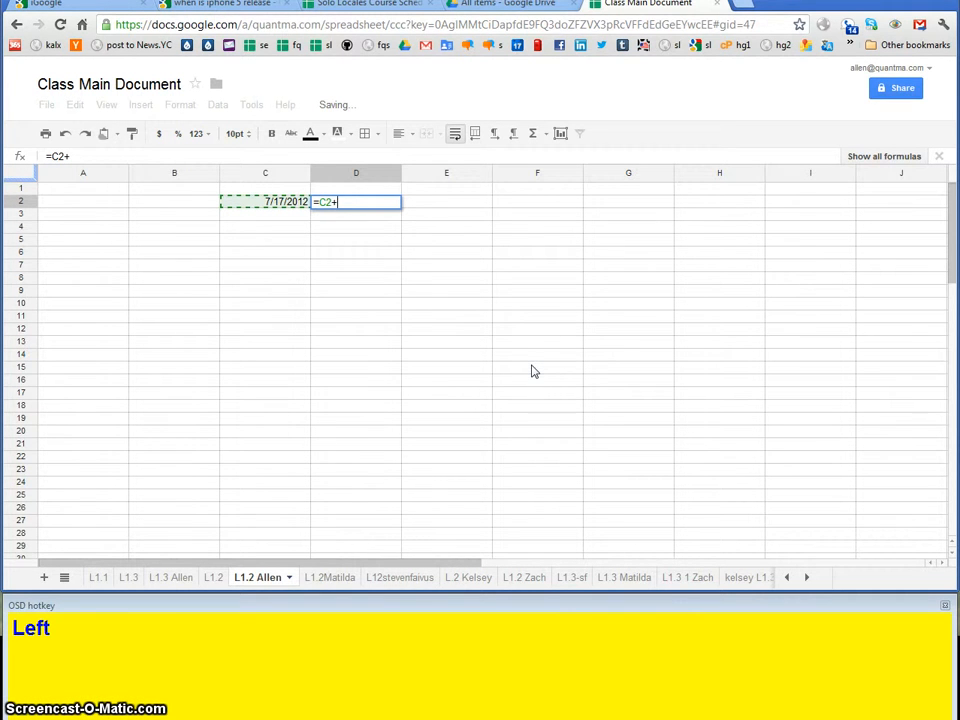
pyautogui.write('1')
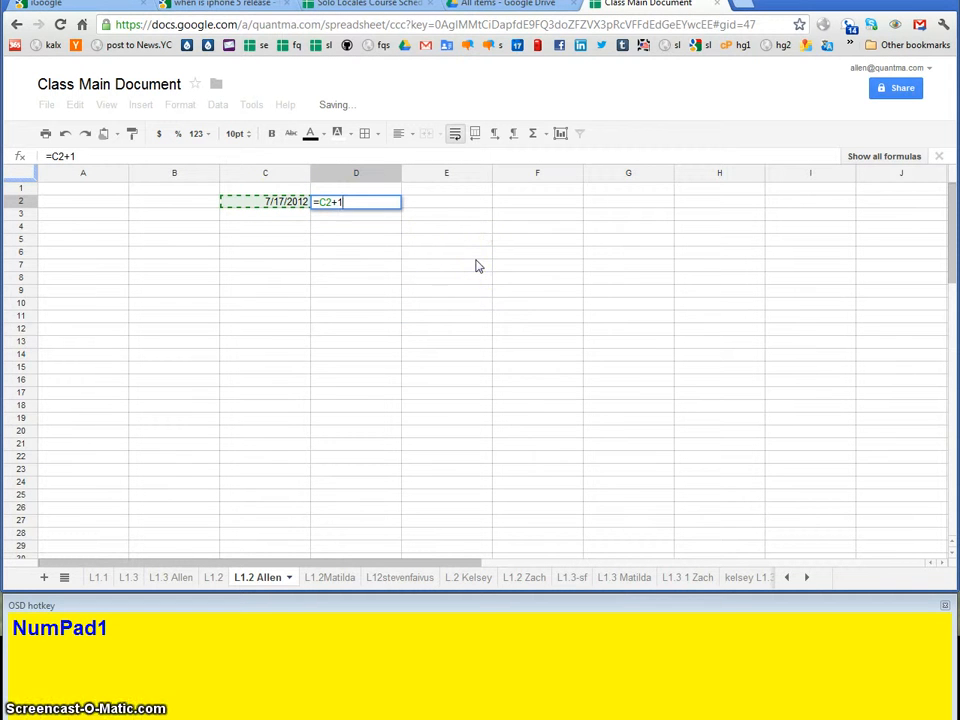
pyautogui.press('Return')
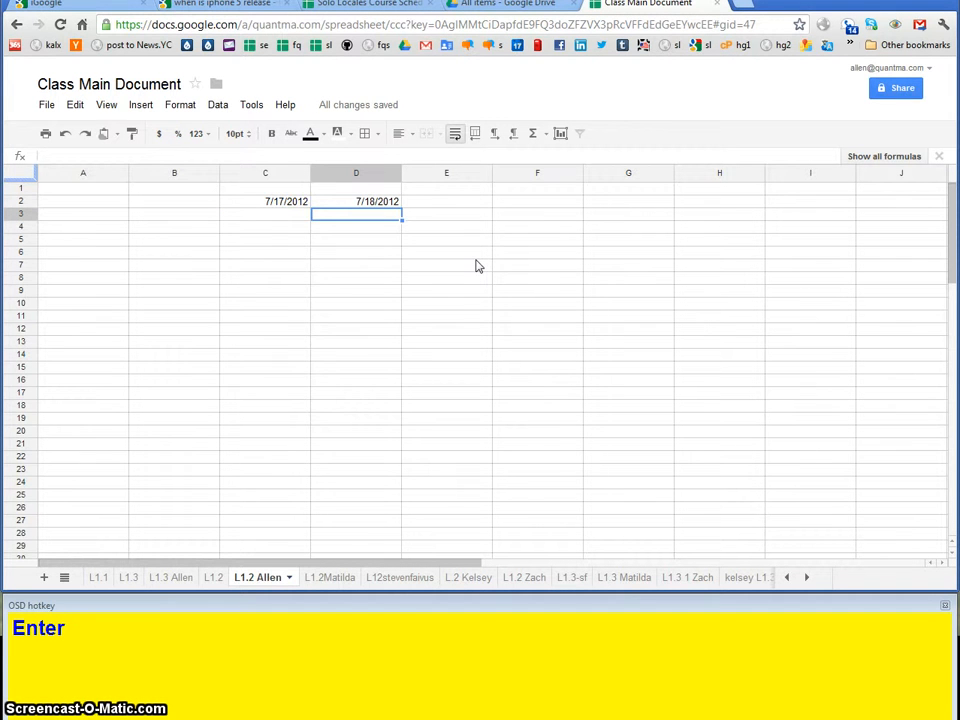
# Step: Compare the start date in C2 with the next-day formula in D2
pyautogui.press('Up')
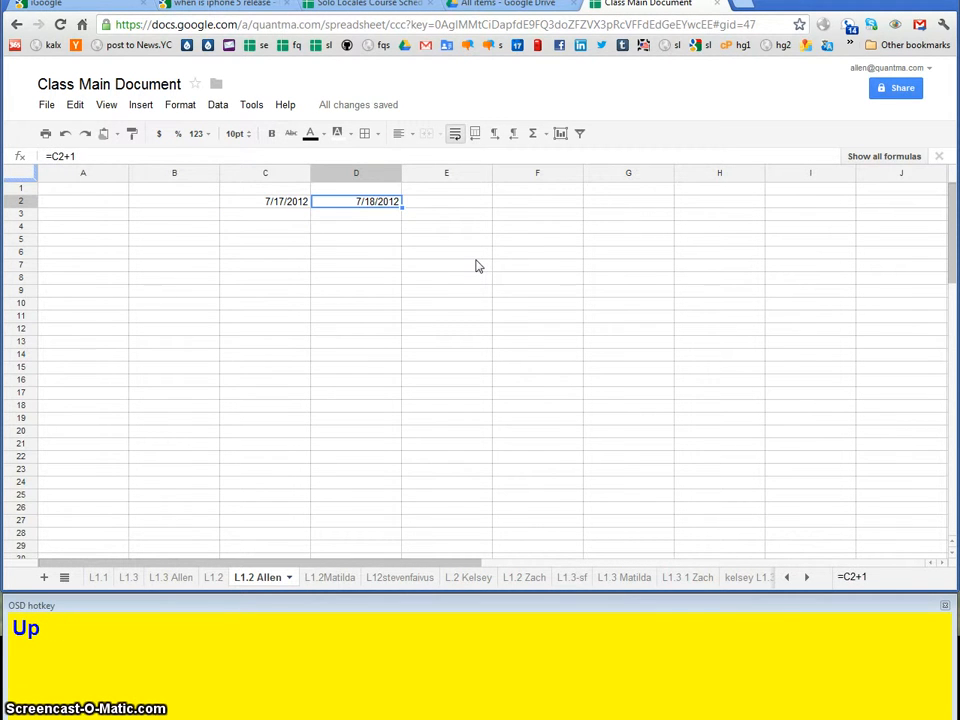
pyautogui.press('Left')
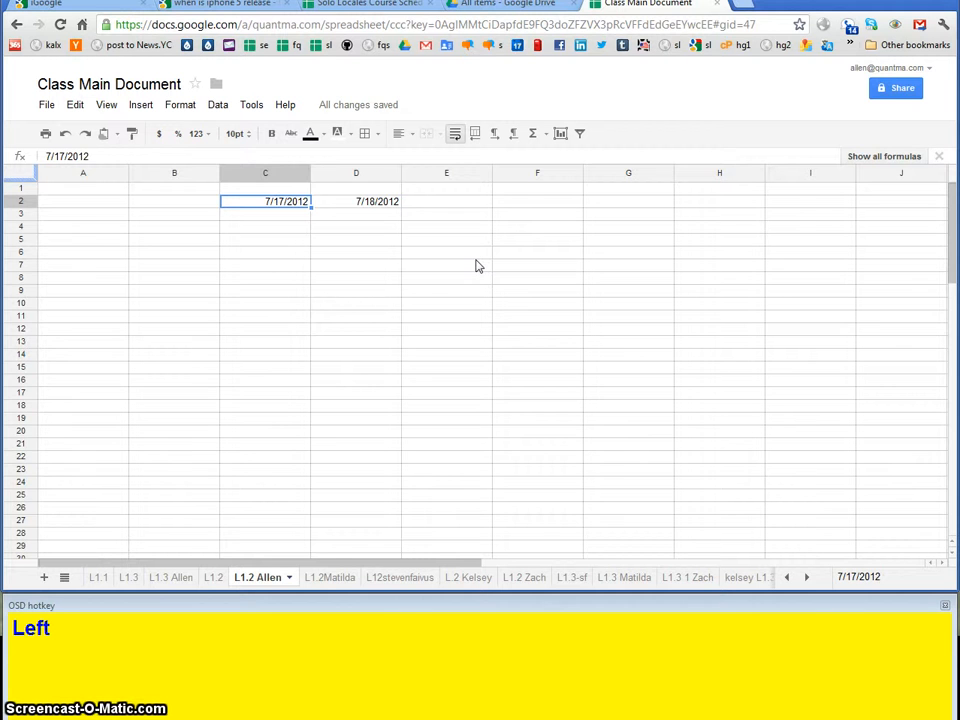
pyautogui.press('Right')
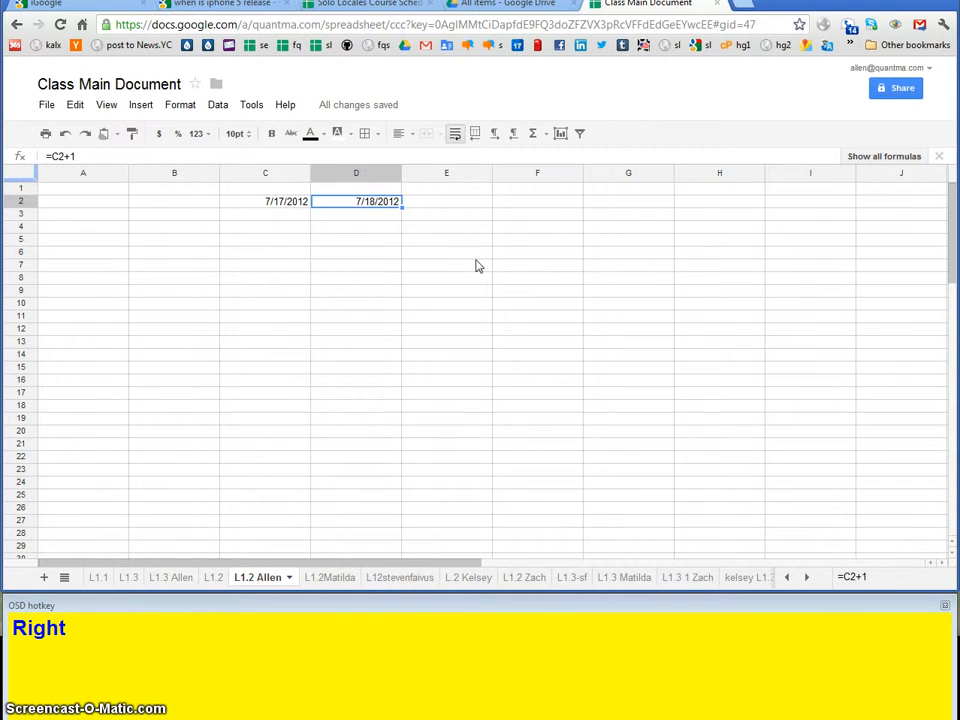
pyautogui.press('Right')
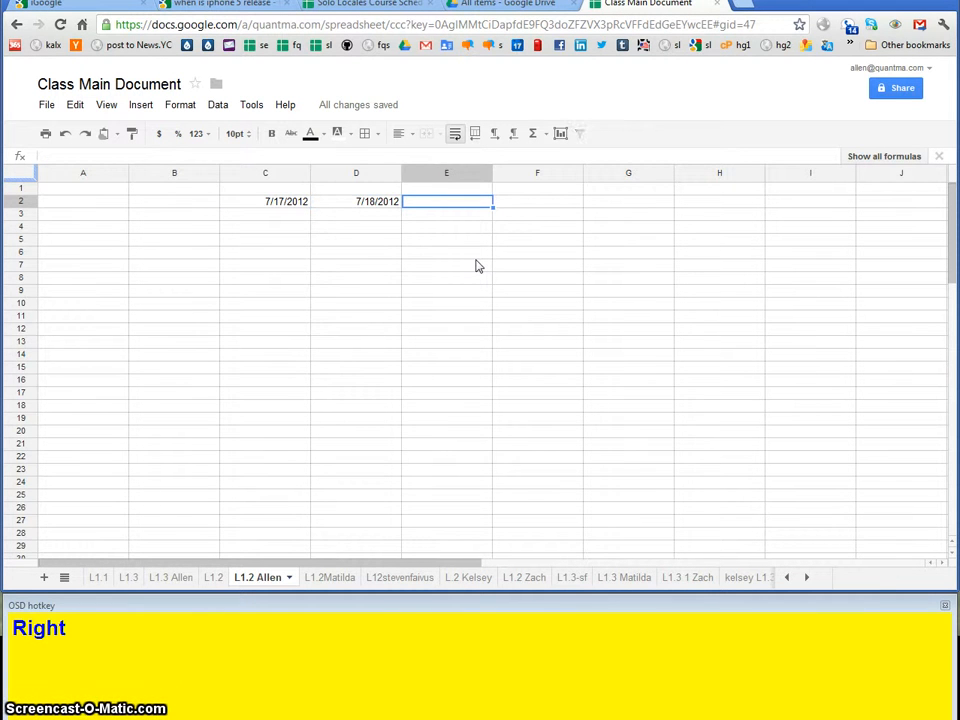
pyautogui.press('Left')
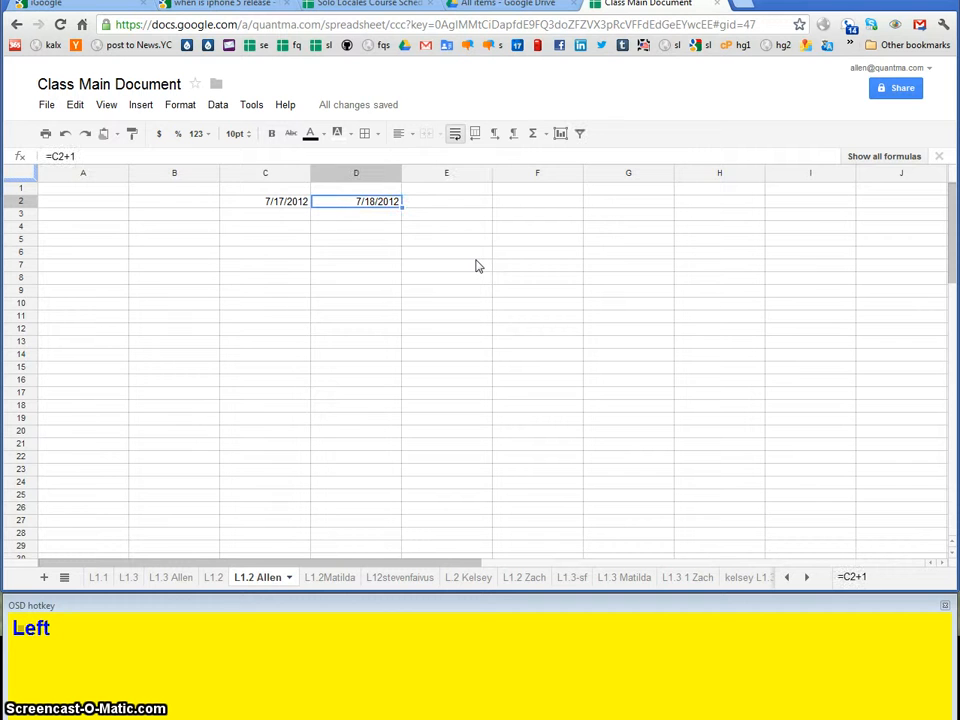
pyautogui.press('Right')
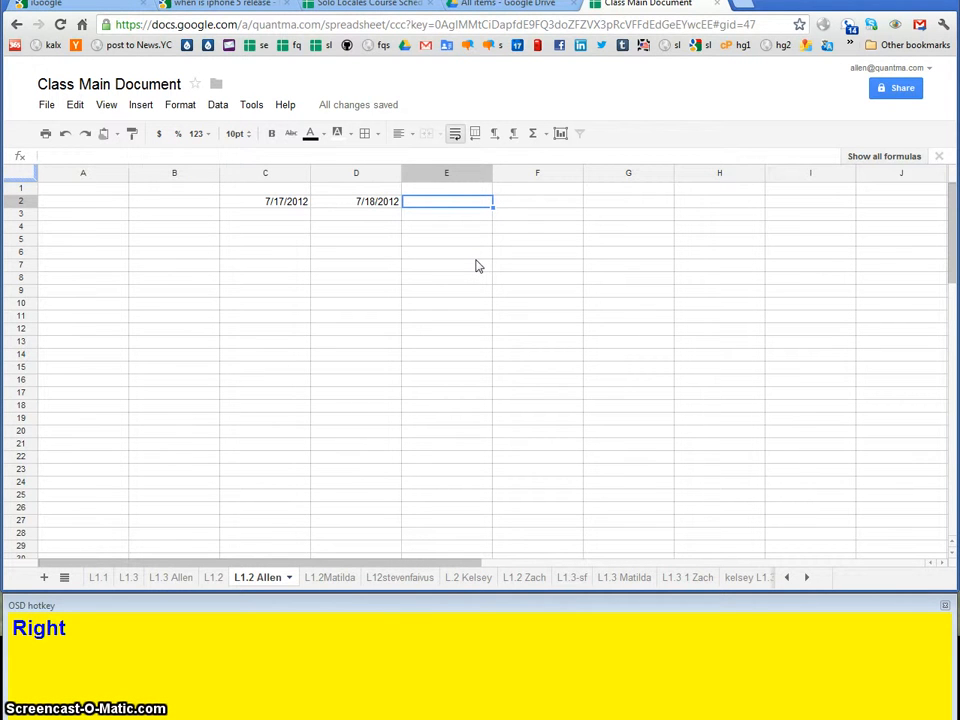
pyautogui.press('Left')
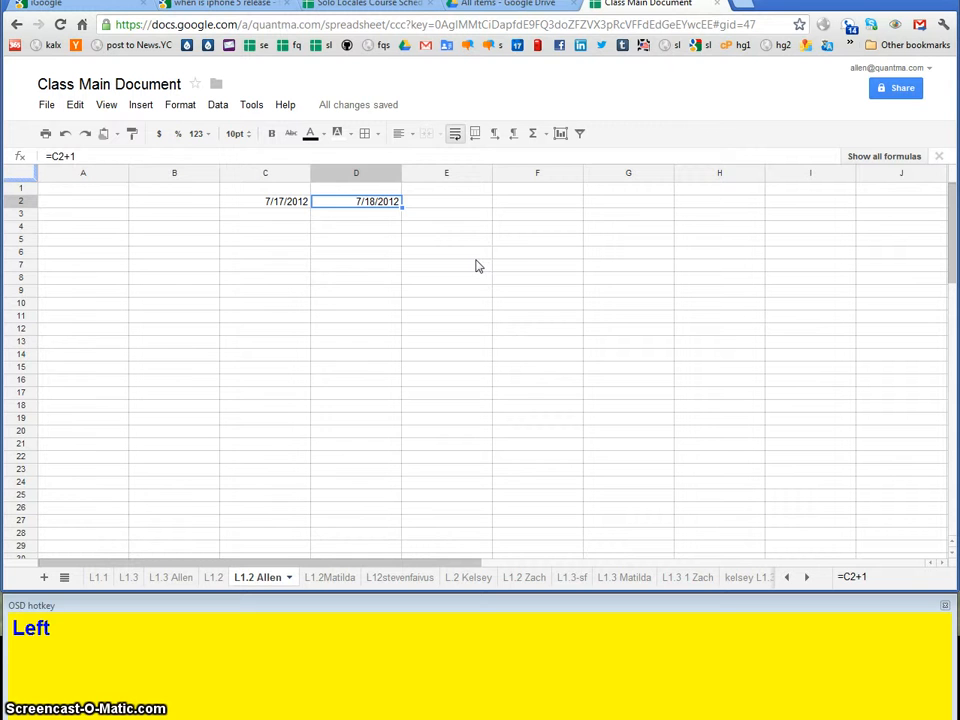
# Step: Calculate the next day's date in cell E2 with the formula =D2+1
pyautogui.press('Right')
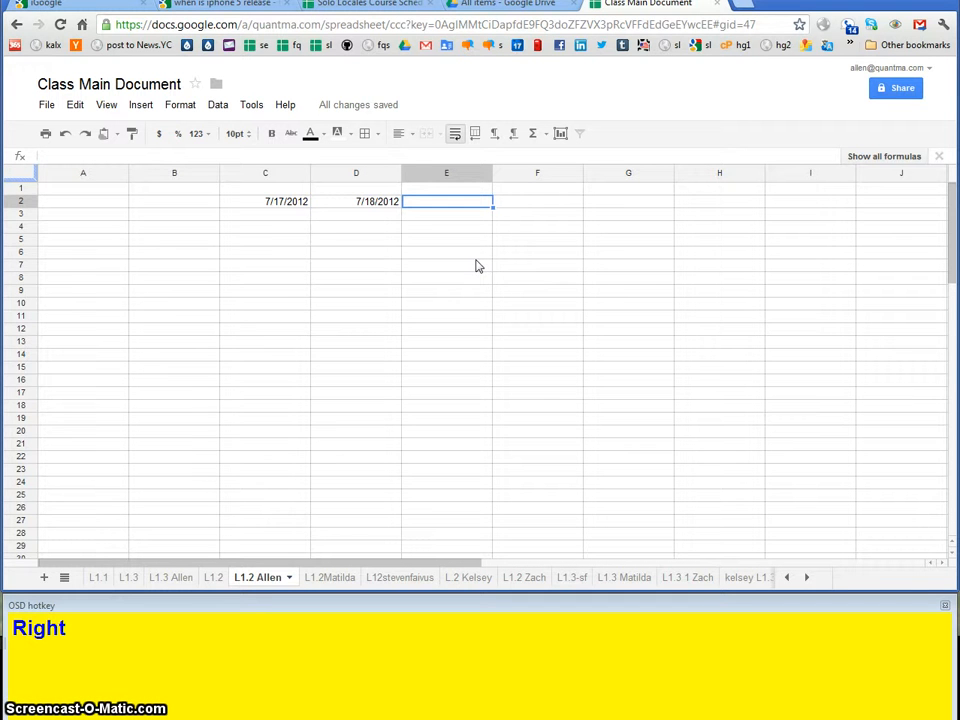
pyautogui.write('=')
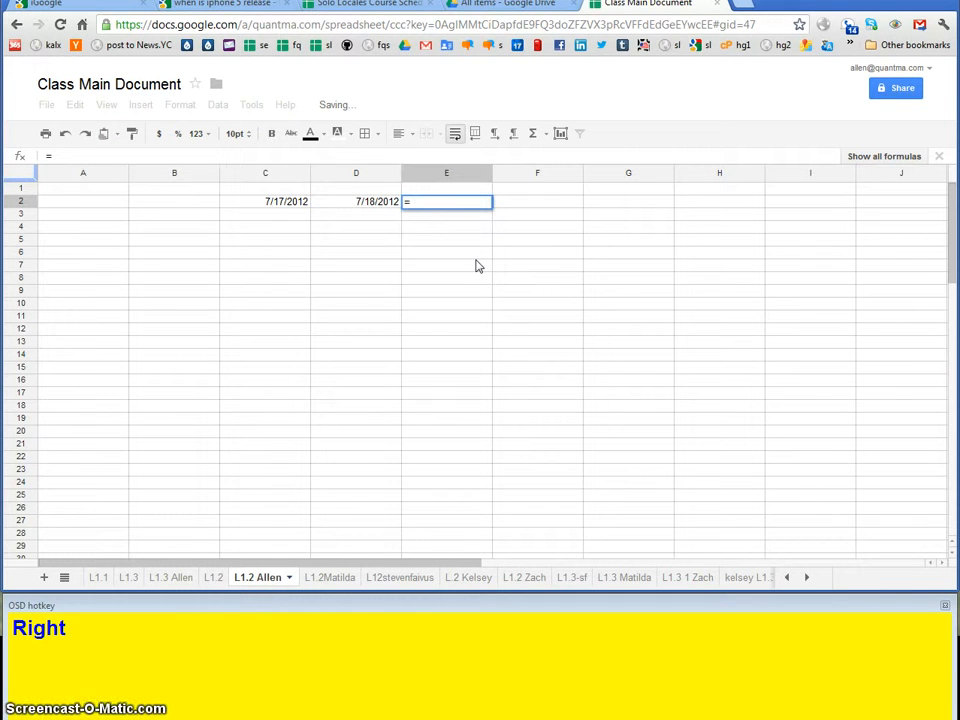
pyautogui.press('Left')
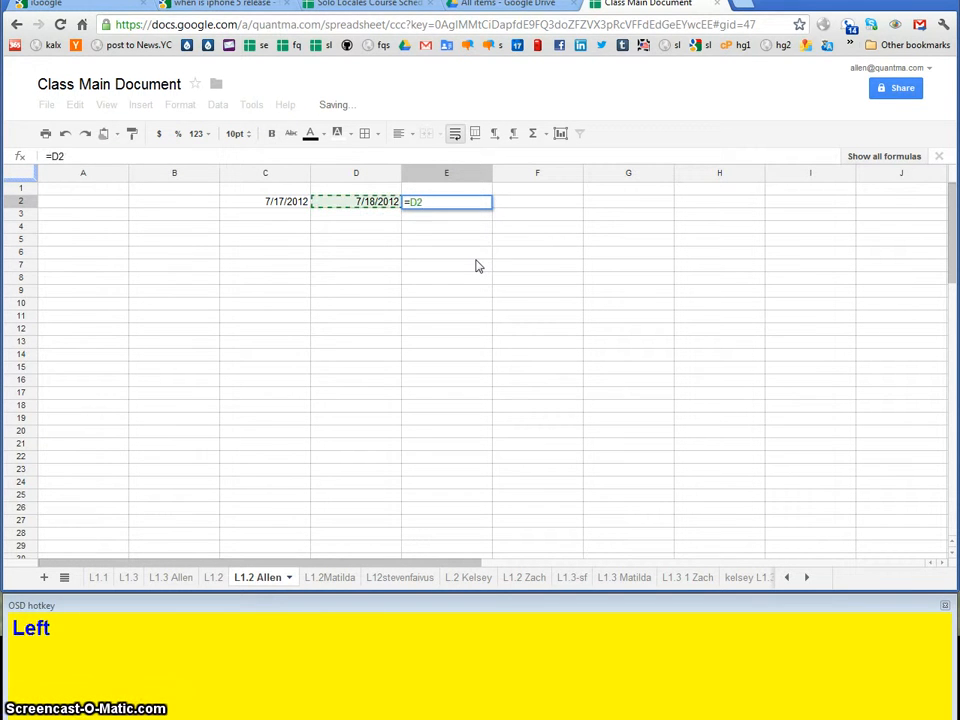
pyautogui.write('+1')
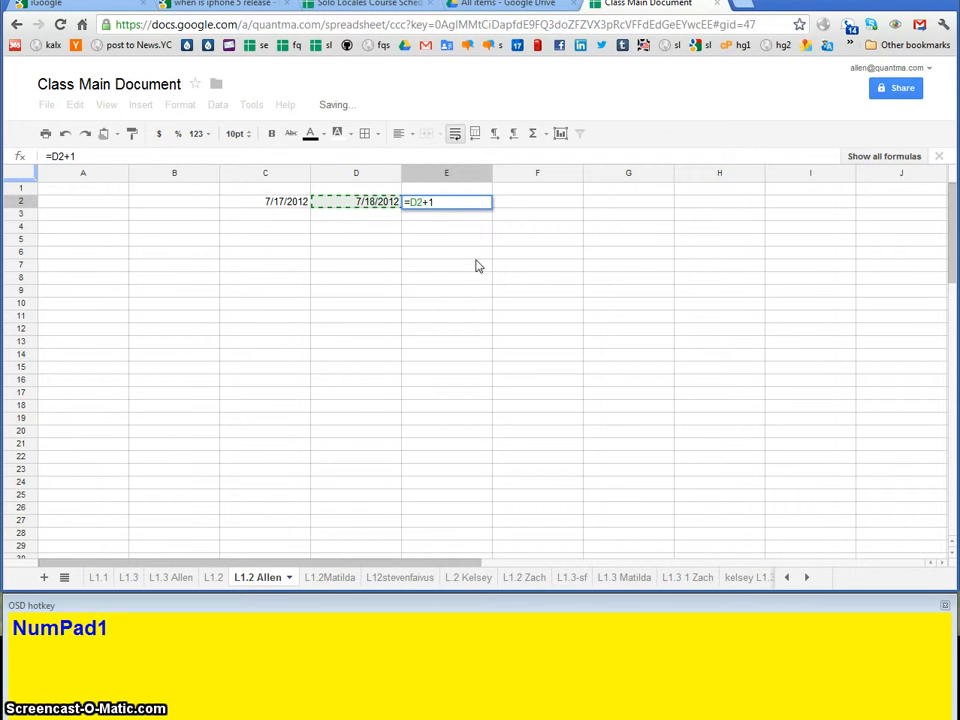
pyautogui.press('Return')
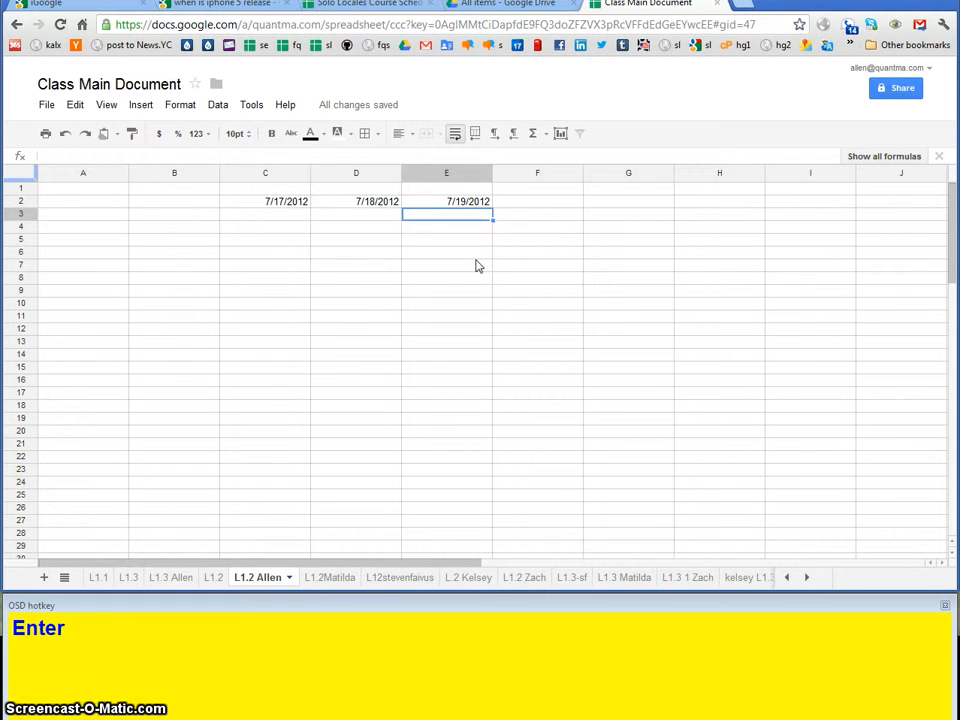
# Step: Compare the formulas in cells D2 and E2, ending on E2
pyautogui.press('Up')
pyautogui.press('Right')
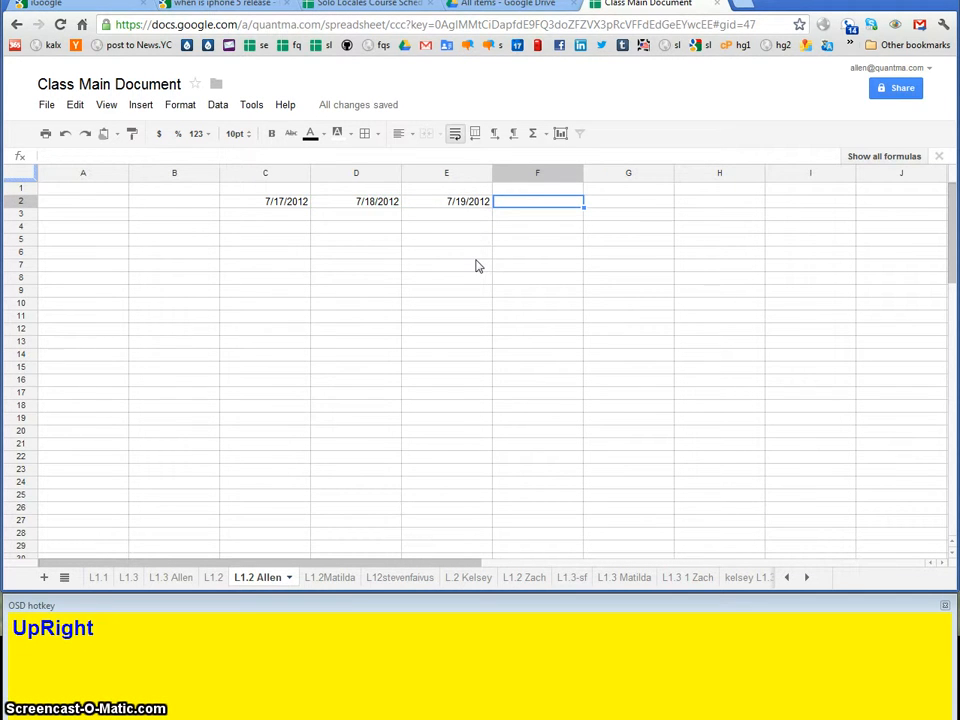
pyautogui.press('Left')
pyautogui.press('Left')
pyautogui.press('Right')
pyautogui.press('Left')
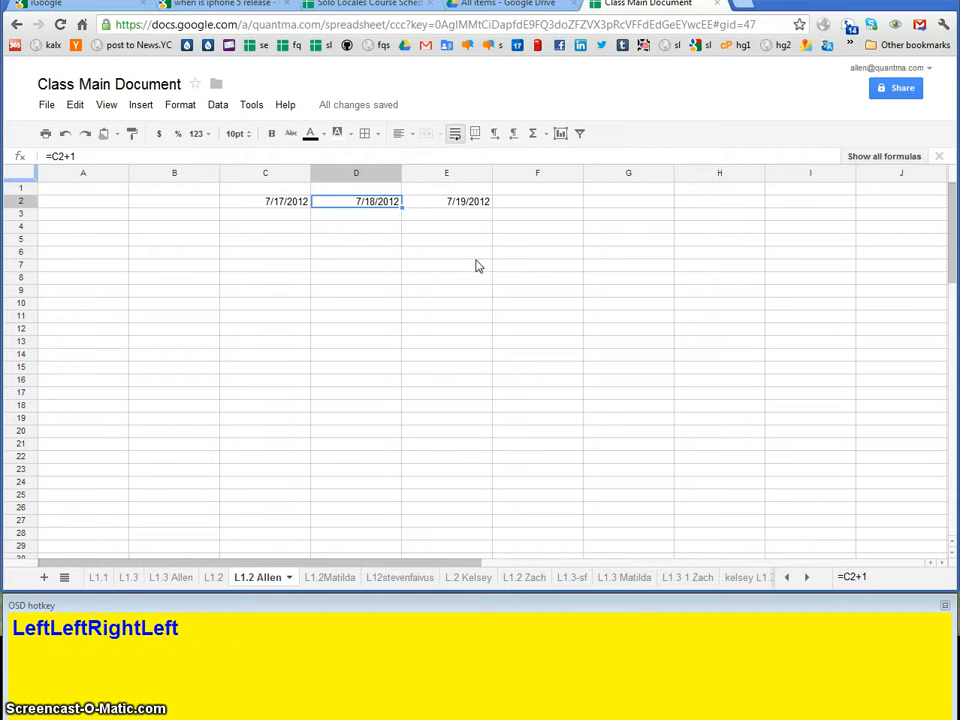
pyautogui.press('Right')
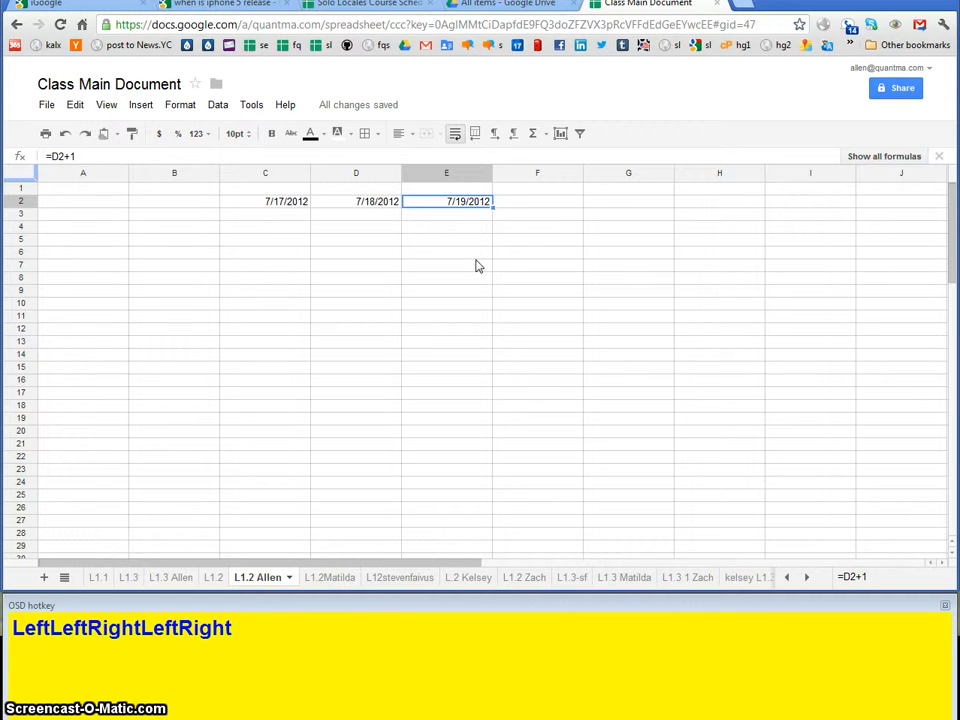
# Step: Look across the empty cells of row 2 as far as column T, ending back on E2
pyautogui.press('Right')
pyautogui.press('Right')
pyautogui.press('Right')
pyautogui.press('Right')
pyautogui.press('Right')
pyautogui.press('Right')
pyautogui.press('Right')
pyautogui.press('Right')
pyautogui.press('Right')
pyautogui.press('Right')
pyautogui.press('Right')
pyautogui.press('Right')
pyautogui.press('Right')
pyautogui.press('Right')
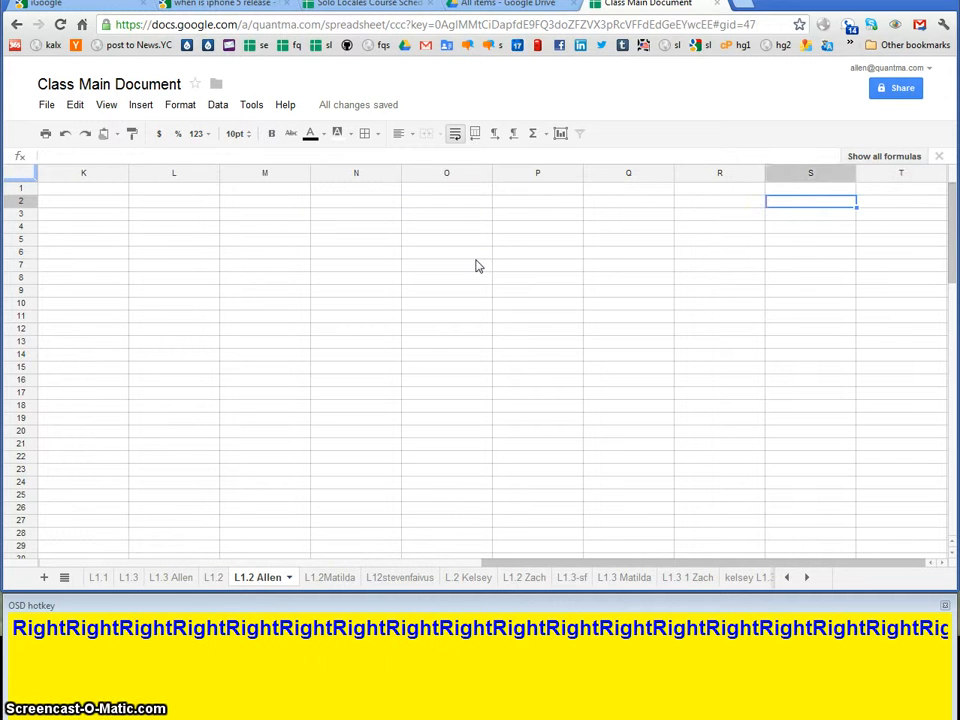
pyautogui.press('Home')
pyautogui.press('Right')
pyautogui.press('Right')
pyautogui.press('Right')
pyautogui.press('Right')
pyautogui.press('Right')
pyautogui.press('Right')
pyautogui.press('Right')
pyautogui.press('Right')
pyautogui.press('Right')
pyautogui.press('Right')
pyautogui.press('Right')
pyautogui.press('Right')
pyautogui.press('Right')
pyautogui.press('Right')
pyautogui.press('Right')
pyautogui.press('Right')
pyautogui.press('Right')
pyautogui.press('Right')
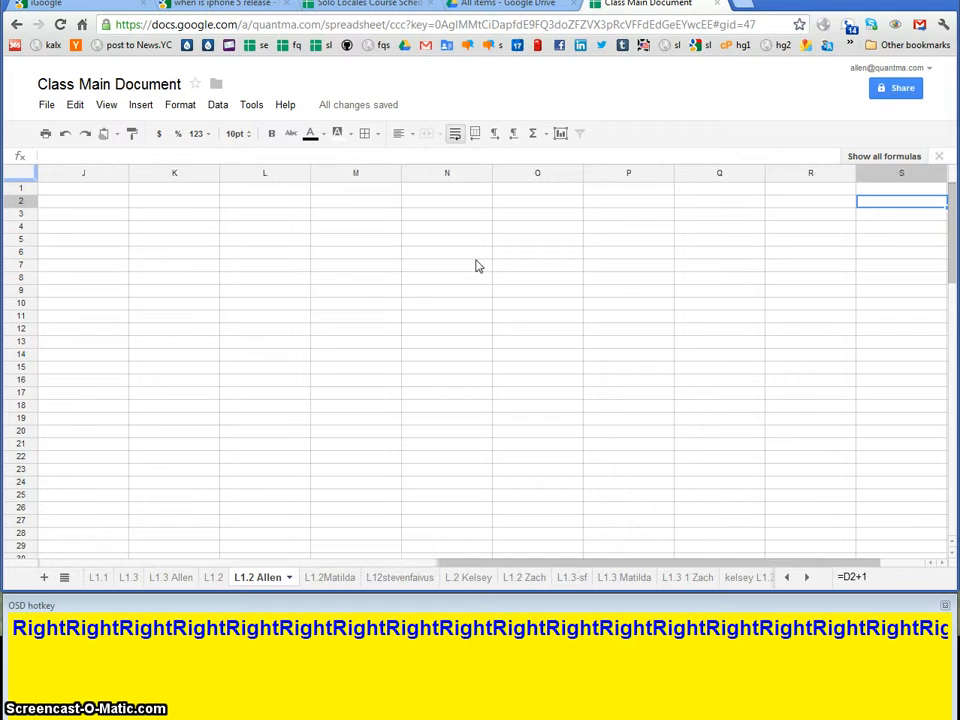
pyautogui.press('Home')
pyautogui.press('Right')
pyautogui.press('Right')
pyautogui.press('Right')
pyautogui.press('Right')
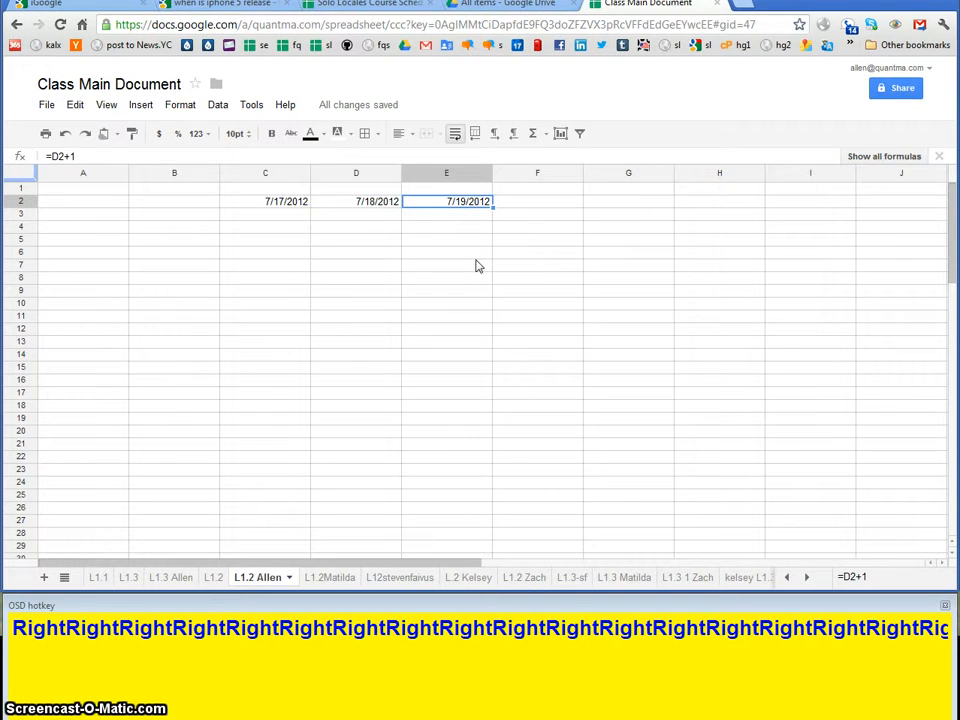
pyautogui.press('Right')
pyautogui.press('Right')
pyautogui.press('Right')
pyautogui.press('Right')
pyautogui.press('Right')
pyautogui.press('Right')
pyautogui.press('Right')
pyautogui.press('Right')
pyautogui.press('Right')
pyautogui.press('Right')
pyautogui.press('Right')
pyautogui.press('Right')
pyautogui.press('Right')
pyautogui.press('Right')
pyautogui.press('Right')
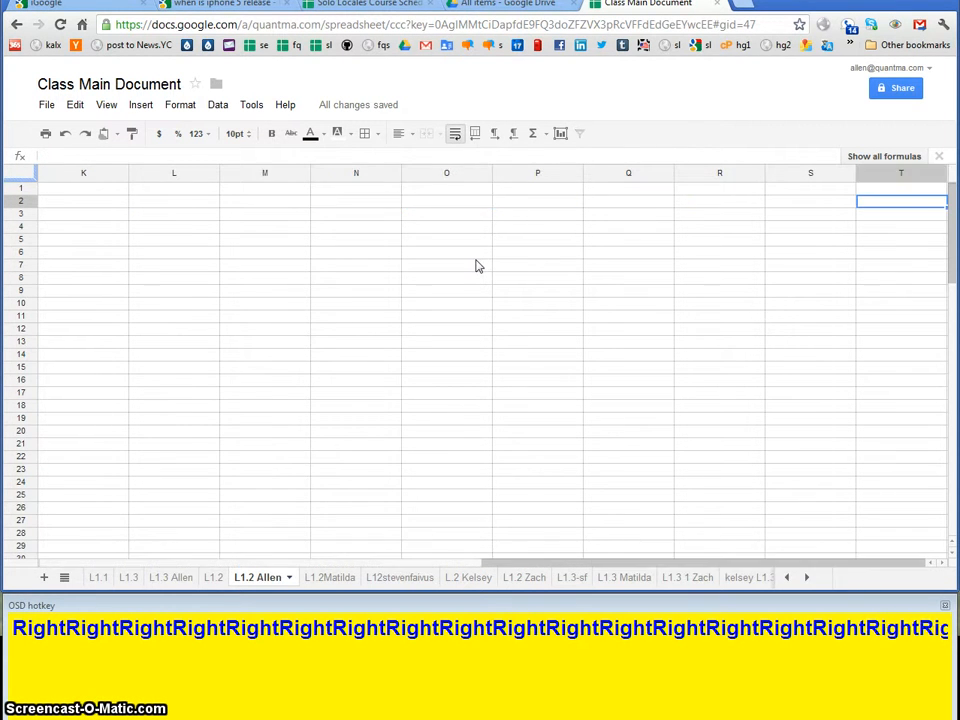
pyautogui.press('Left')
pyautogui.press('Left')
pyautogui.press('Left')
pyautogui.press('Left')
pyautogui.press('Left')
pyautogui.press('Left')
pyautogui.press('Left')
pyautogui.press('Left')
pyautogui.press('Left')
pyautogui.press('Left')
pyautogui.press('Left')
pyautogui.press('Left')
pyautogui.press('Left')
pyautogui.press('Left')
pyautogui.press('Left')
pyautogui.press('Left')
pyautogui.press('Left')
pyautogui.press('Left')
pyautogui.press('Left')
pyautogui.press('Right')
pyautogui.press('Right')
pyautogui.press('Right')
pyautogui.press('Right')
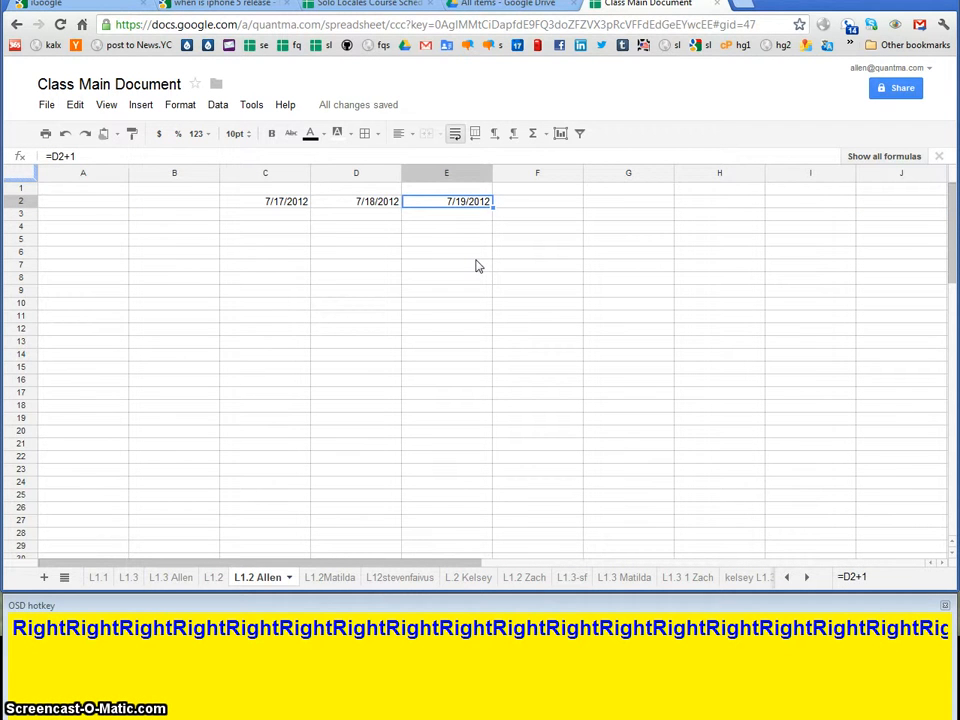
# Step: Copy the formula in E2 and paste it across the rest of row 2 through T2
pyautogui.hotkey('ctrl', 'c')
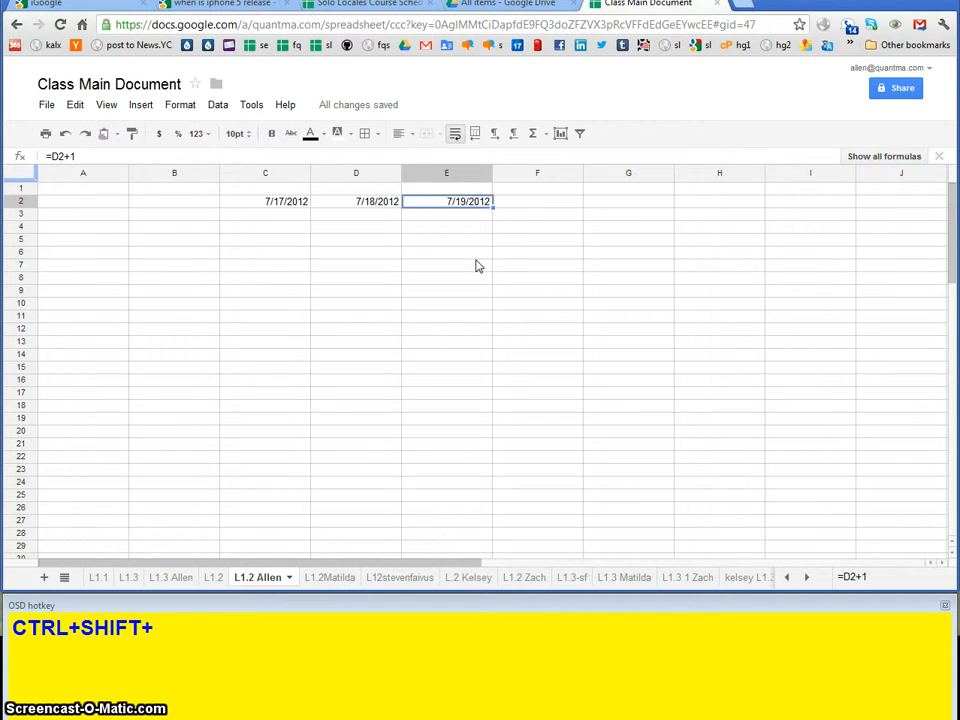
pyautogui.hotkey('ctrl', 'shift', 'Right')
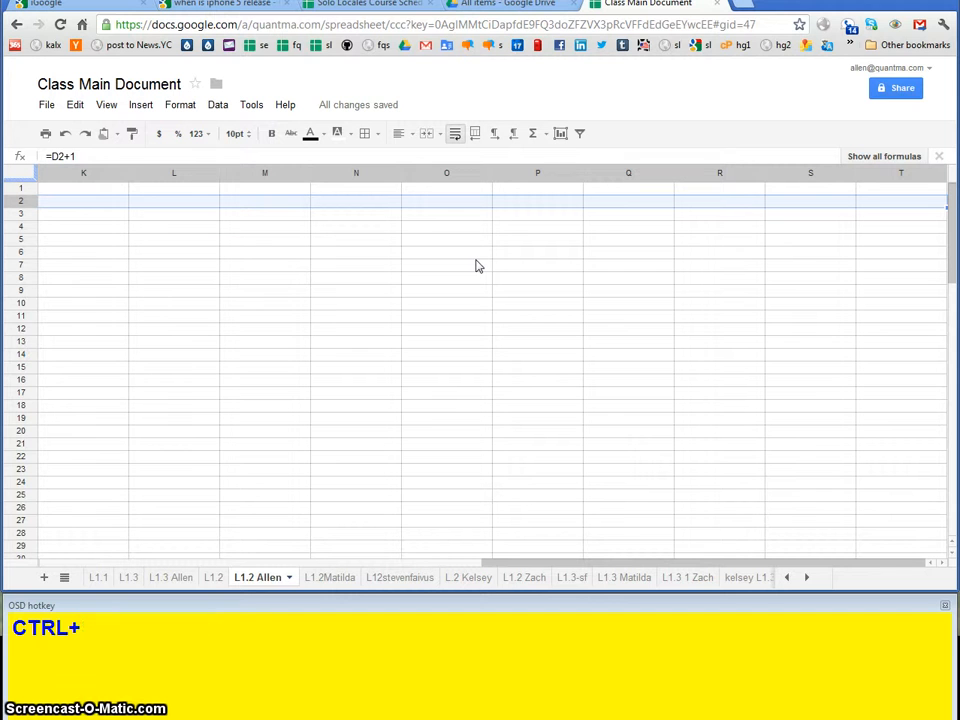
pyautogui.hotkey('ctrl', 'v')
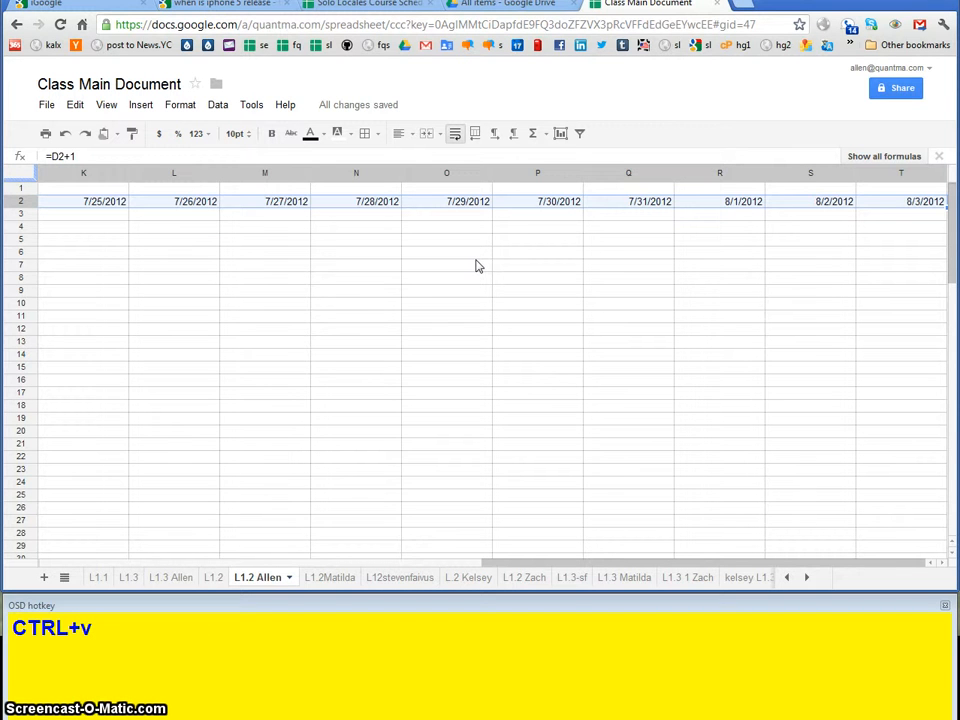
# Step: Review the filled dates along row 2 out to the last cell, T2
pyautogui.press('Left')
pyautogui.press('Left')
pyautogui.press('Left')
pyautogui.press('Left')
pyautogui.press('Left')
pyautogui.press('Right')
pyautogui.press('Right')
pyautogui.press('Right')
pyautogui.press('Right')
pyautogui.press('Right')
pyautogui.press('Right')
pyautogui.press('Right')
pyautogui.press('Right')
pyautogui.press('Right')
pyautogui.press('Right')
pyautogui.press('Right')
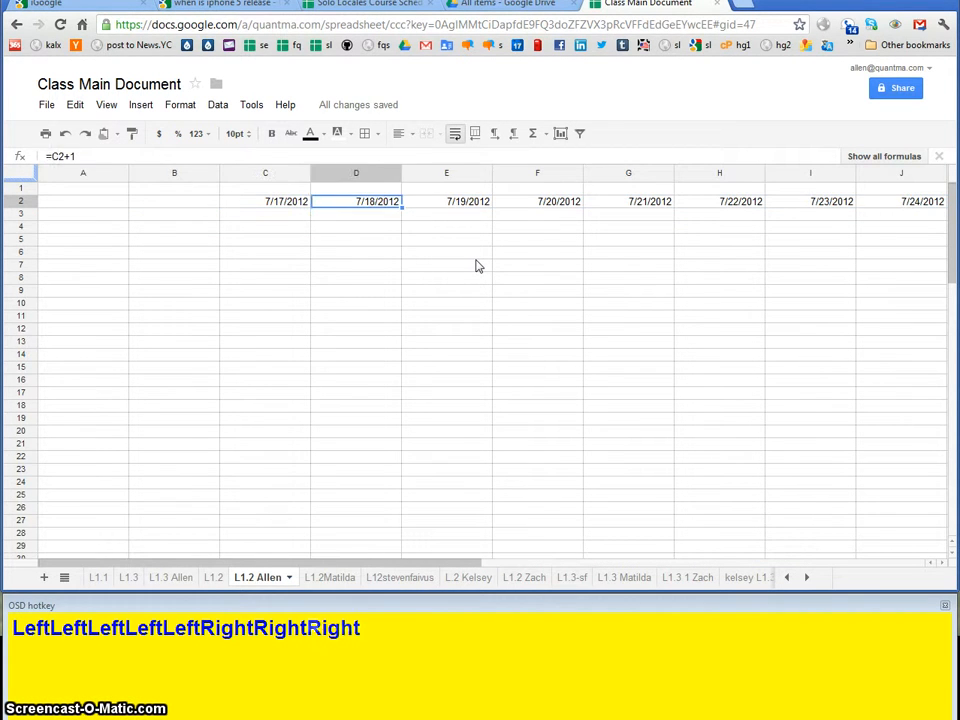
pyautogui.press('Right')
pyautogui.press('Right')
pyautogui.press('Right')
pyautogui.press('Right')
pyautogui.press('Right')
pyautogui.press('Right')
pyautogui.press('Right')
pyautogui.press('Right')
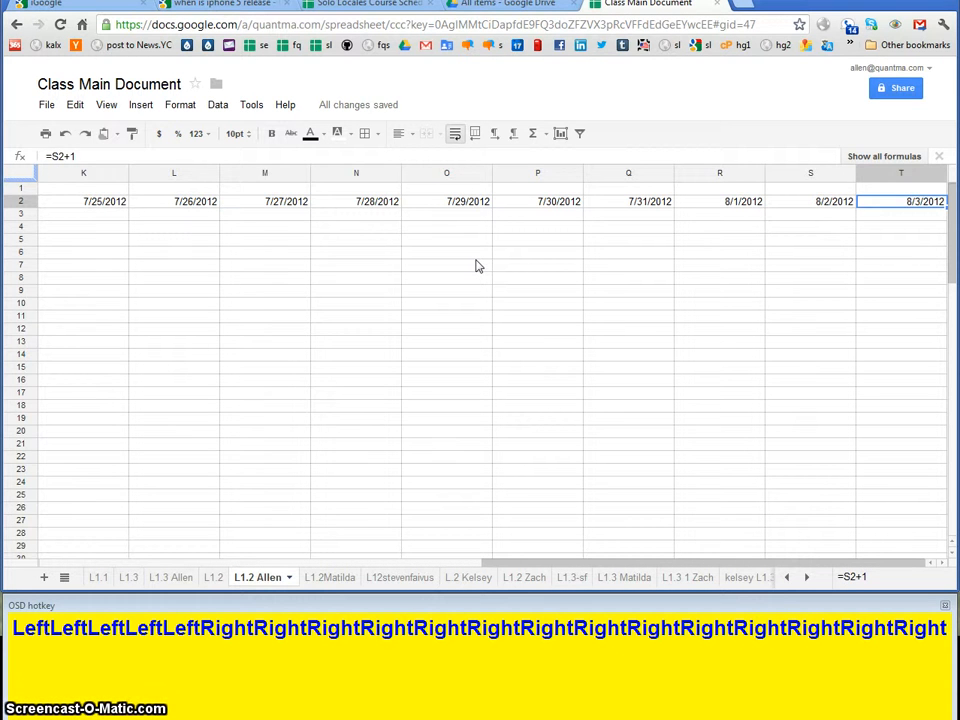
# Step: Go back along the dates in row 2 and examine the formulas in D2 and E2
pyautogui.press('Left')
pyautogui.press('Left')
pyautogui.press('Left')
pyautogui.press('Left')
pyautogui.press('Left')
pyautogui.press('Left')
pyautogui.press('Left')
pyautogui.press('Left')
pyautogui.press('Left')
pyautogui.press('Left')
pyautogui.press('Left')
pyautogui.press('Left')
pyautogui.press('Left')
pyautogui.press('Left')
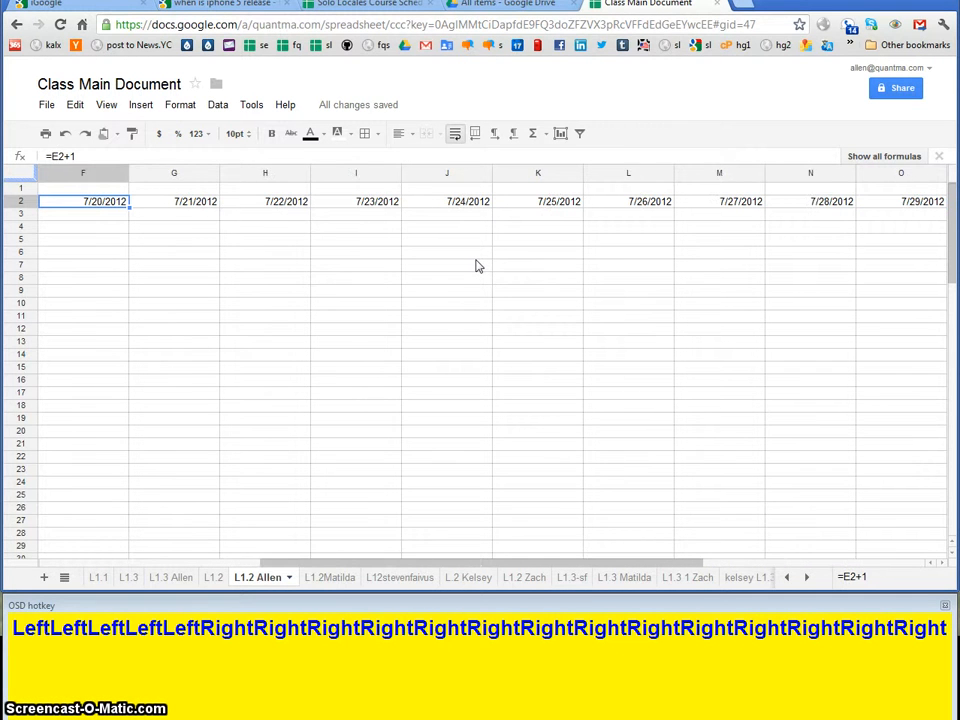
pyautogui.press('Left')
pyautogui.press('Left')
pyautogui.press('Left')
pyautogui.press('Left')
pyautogui.press('Right')
pyautogui.press('Right')
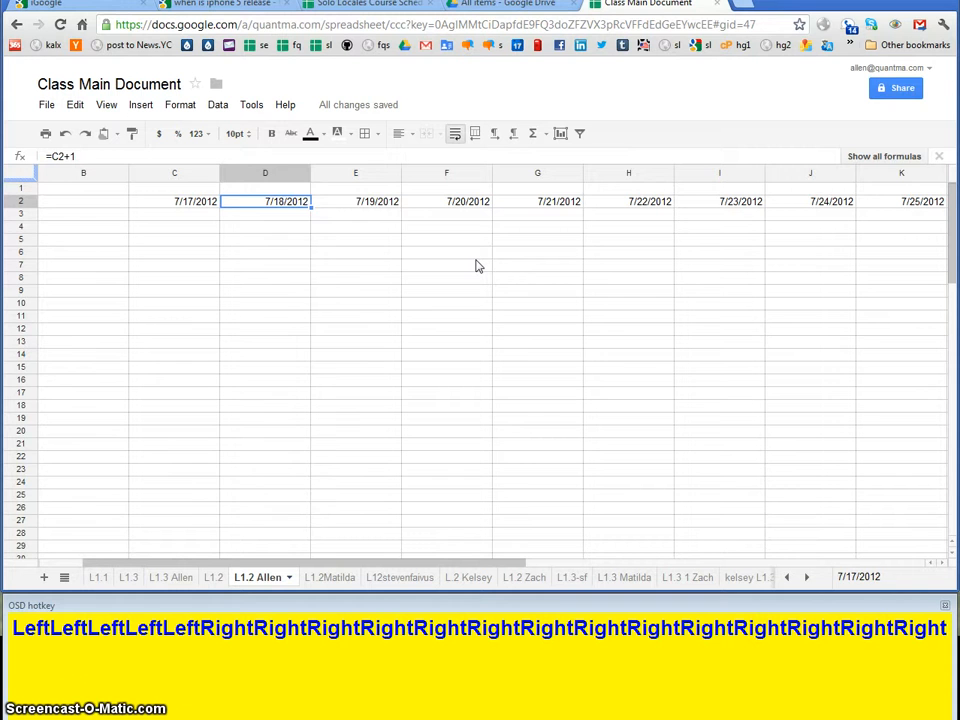
pyautogui.press('Right')
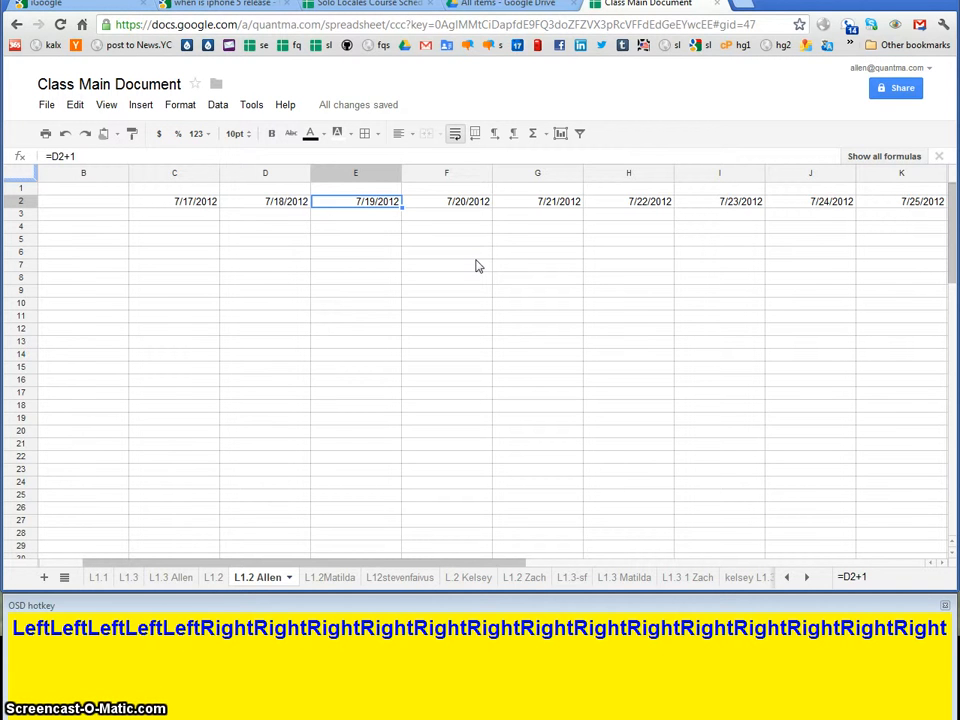
# Step: Check the formulas in row 2 from F2 to I2, and return to the start date in C2
pyautogui.press('Right')
pyautogui.press('Right')
pyautogui.press('Right')
pyautogui.press('Right')
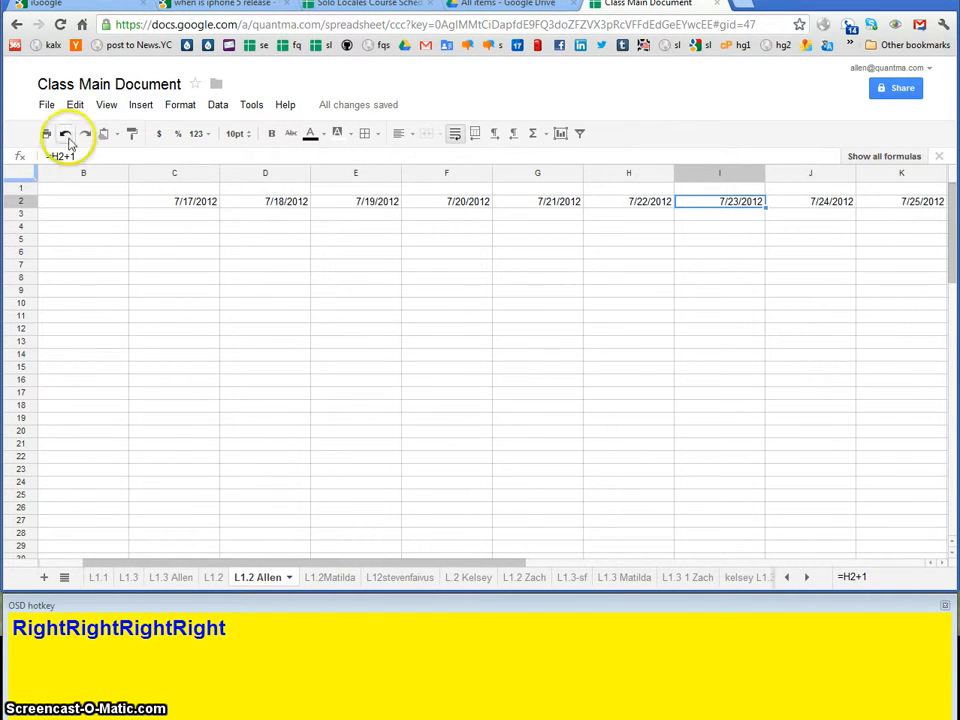
pyautogui.press('Left')
pyautogui.press('Left')
pyautogui.press('Left')
pyautogui.press('Left')
pyautogui.press('Left')
pyautogui.press('Left')
pyautogui.press('Left')
pyautogui.press('Left')
pyautogui.press('Left')
pyautogui.press('Left')
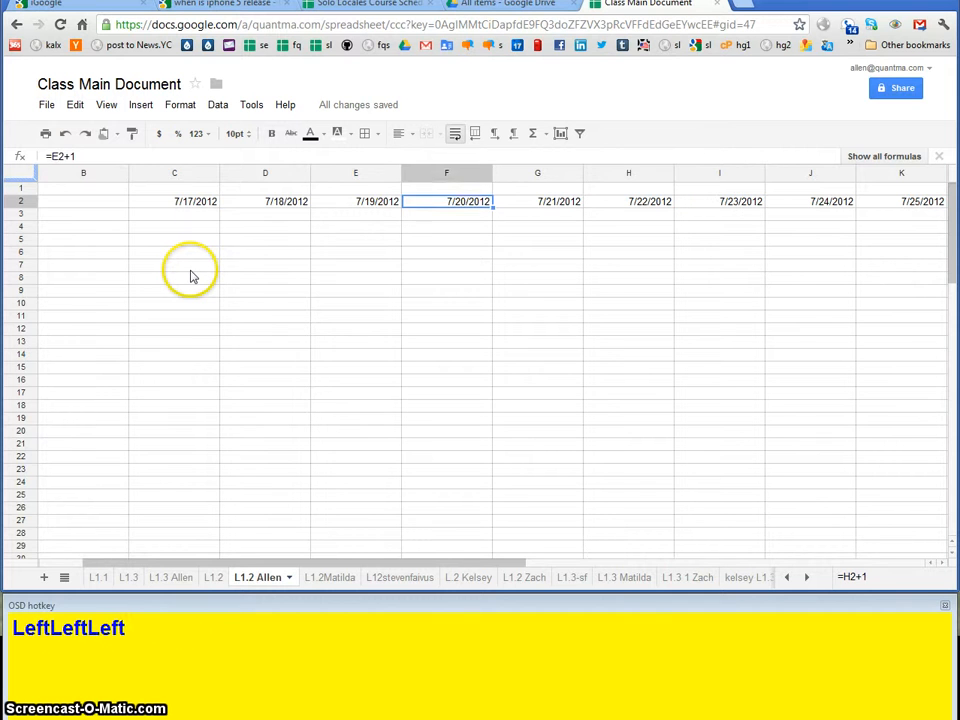
pyautogui.press('Right')
pyautogui.press('Right')
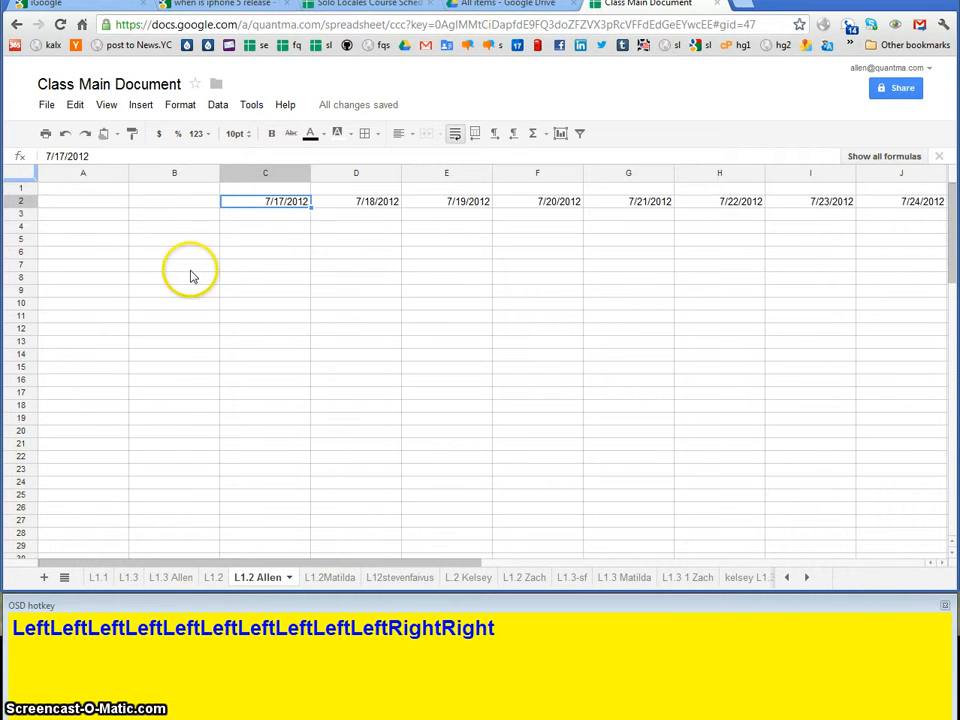
# Step: Enter the start time 6:00 in B3, below and to the left of the first date
pyautogui.press('Left')
pyautogui.press('Down')
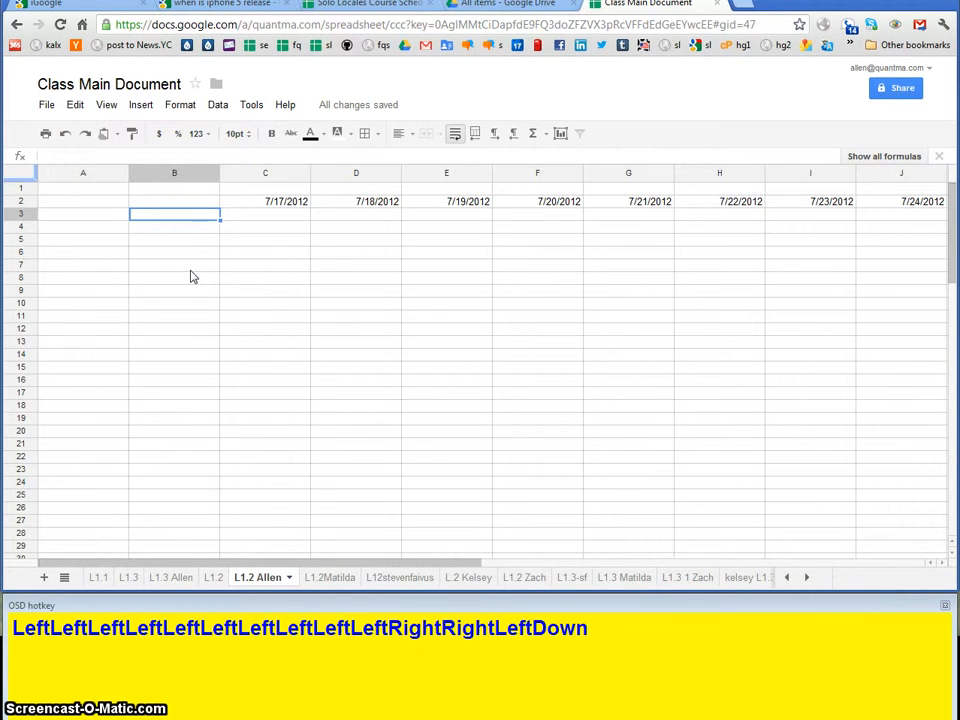
pyautogui.write('6:00')
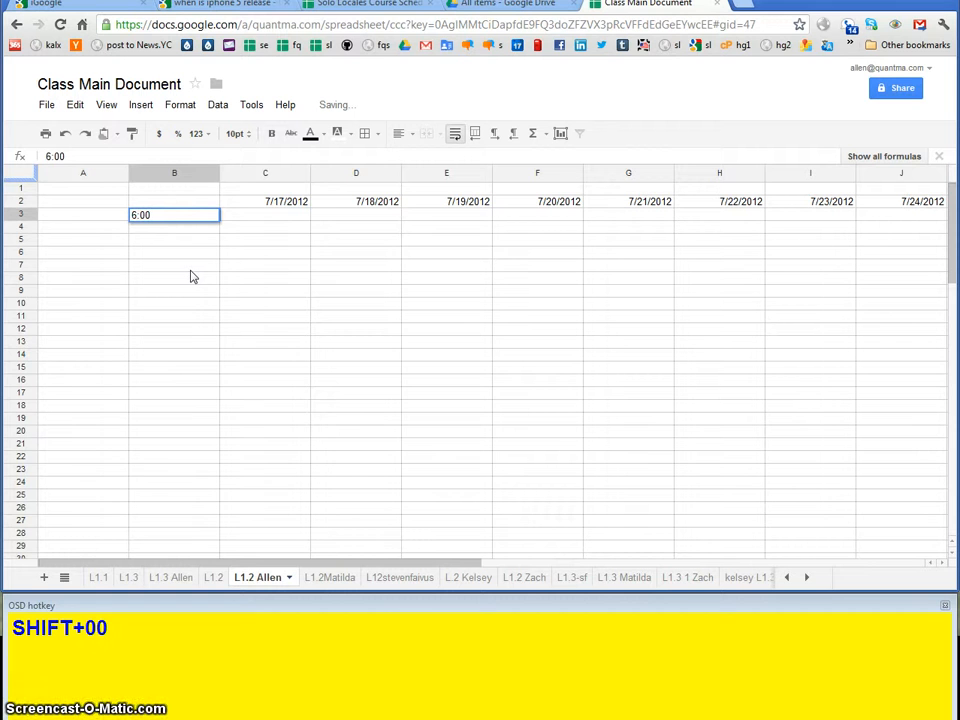
pyautogui.press('Return')
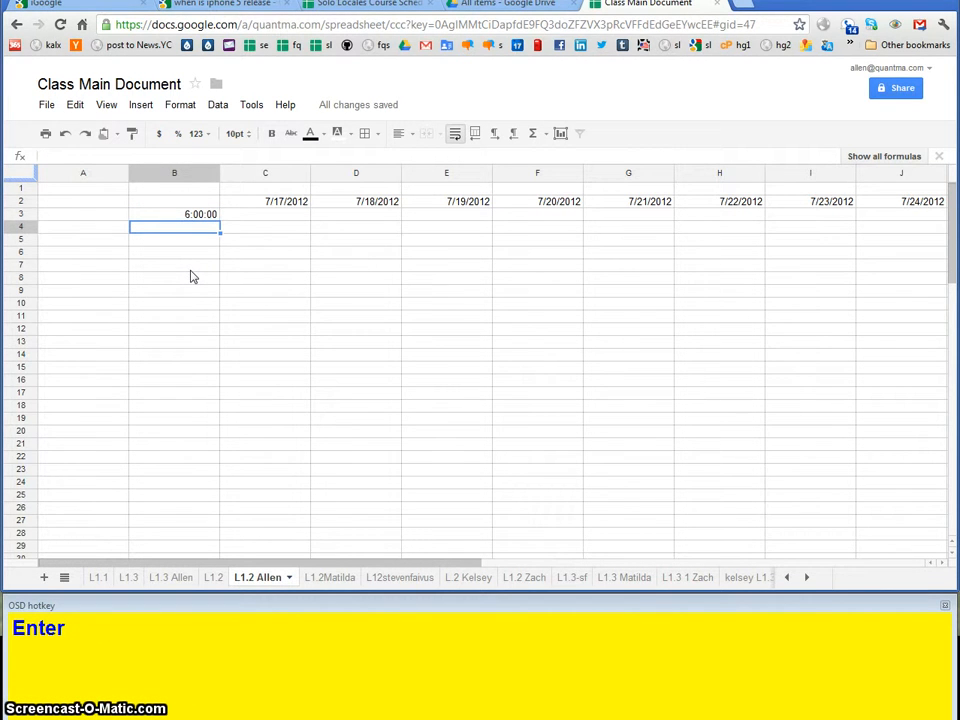
pyautogui.press('Up')
pyautogui.press('Down')
pyautogui.press('Up')
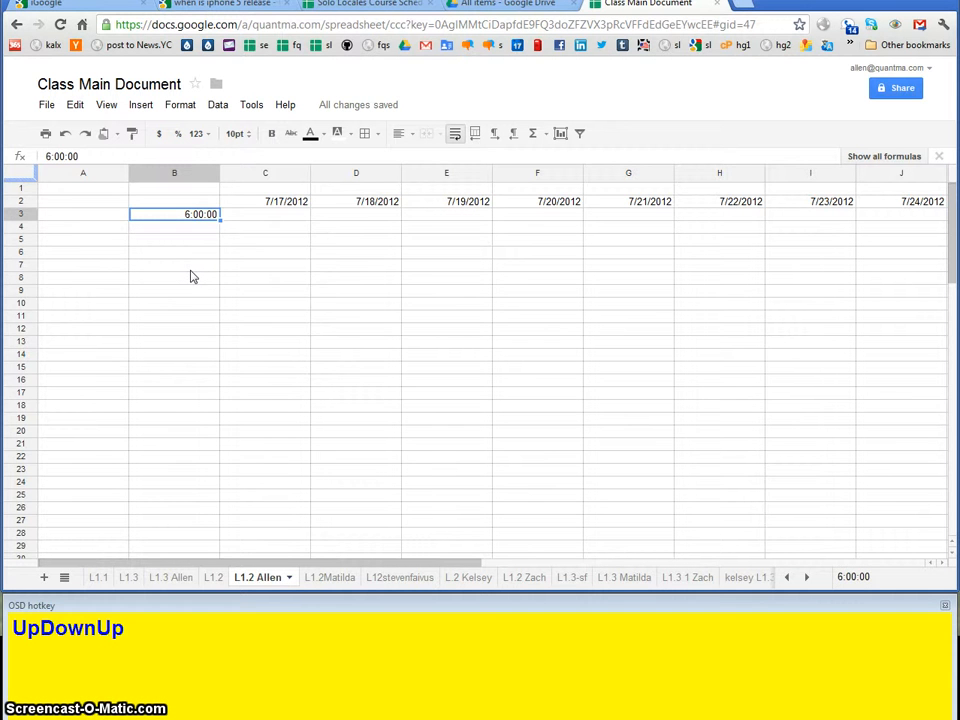
# Step: Try to calculate the next time in B4 with the formula =B3+1
pyautogui.press('Down')
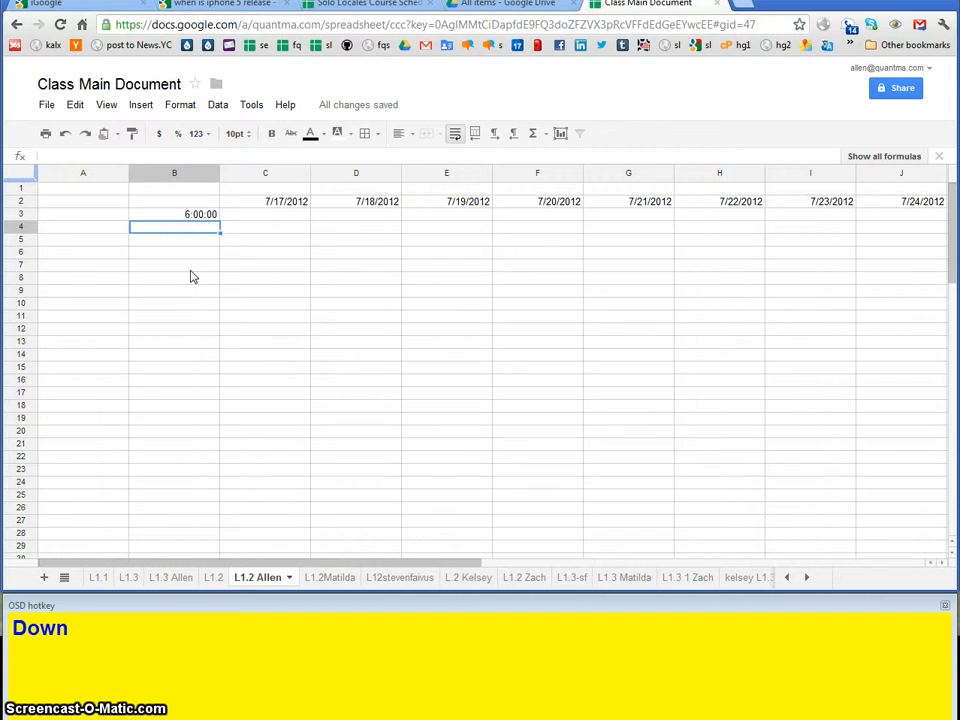
pyautogui.write('=')
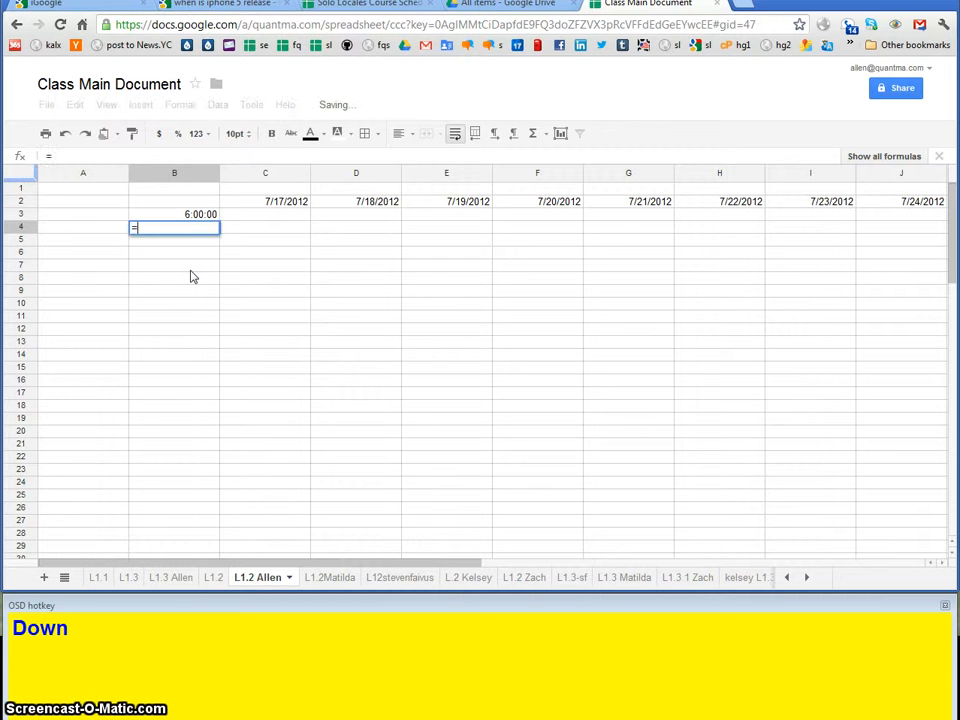
pyautogui.press('Up')
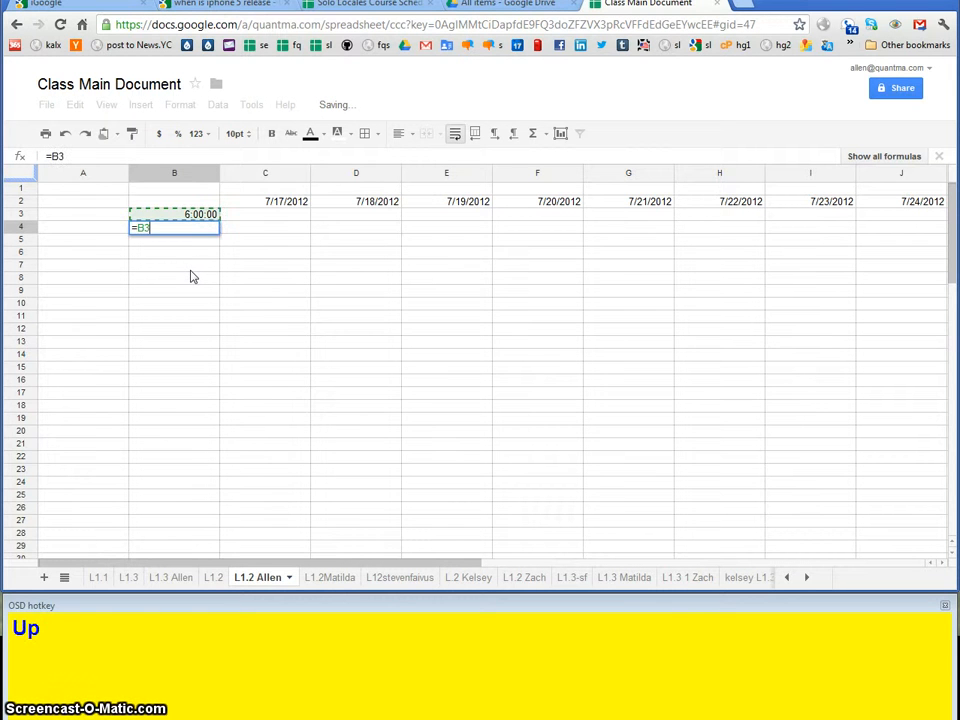
pyautogui.write('+')
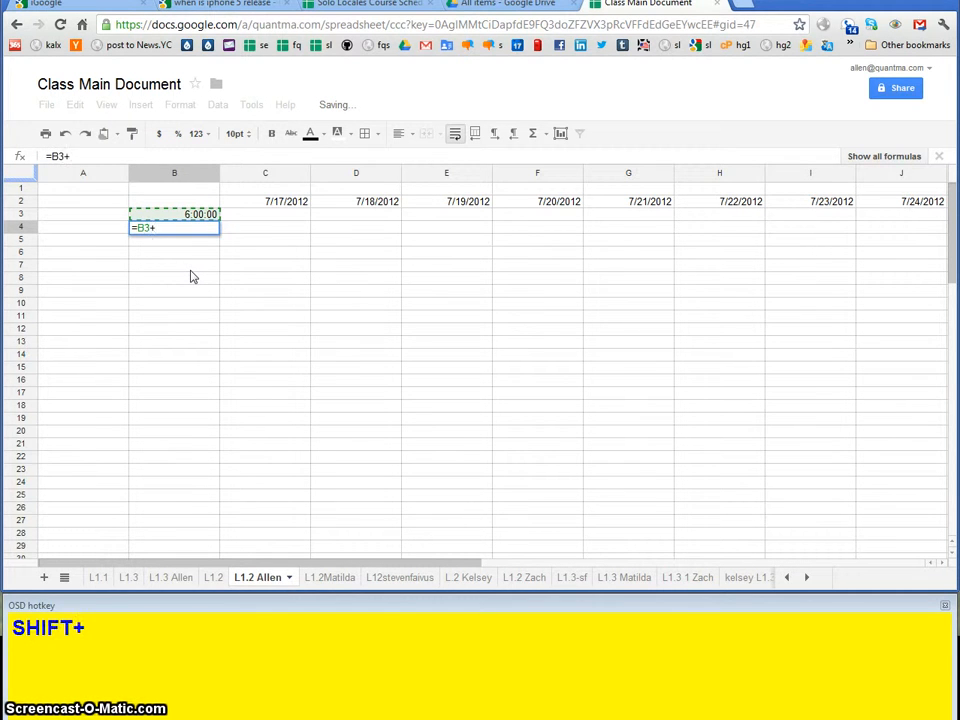
pyautogui.write('1')
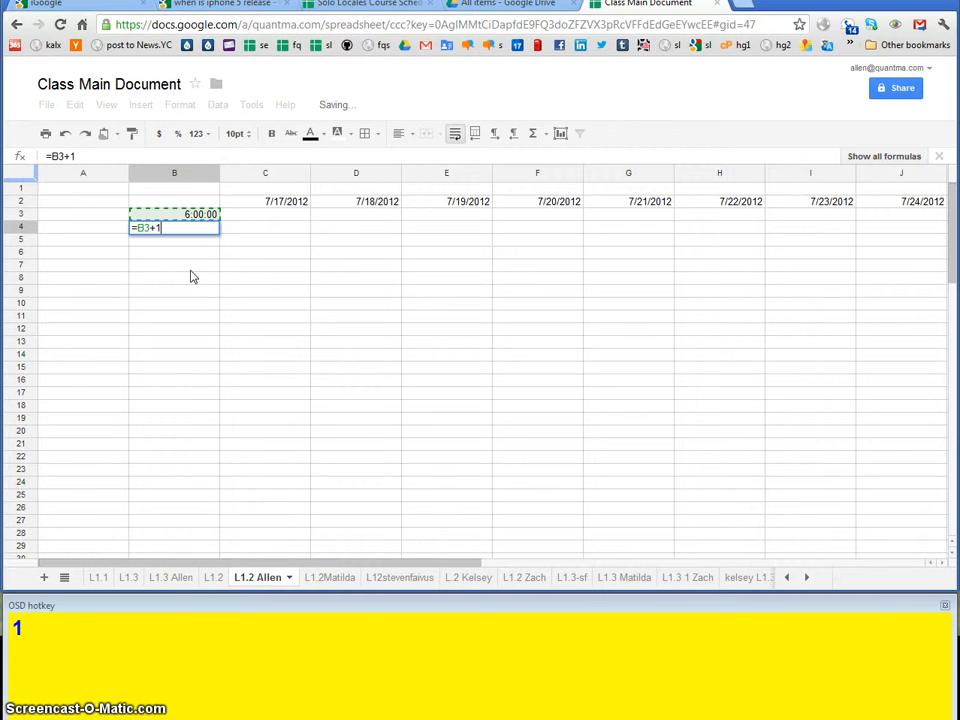
pyautogui.press('Return')
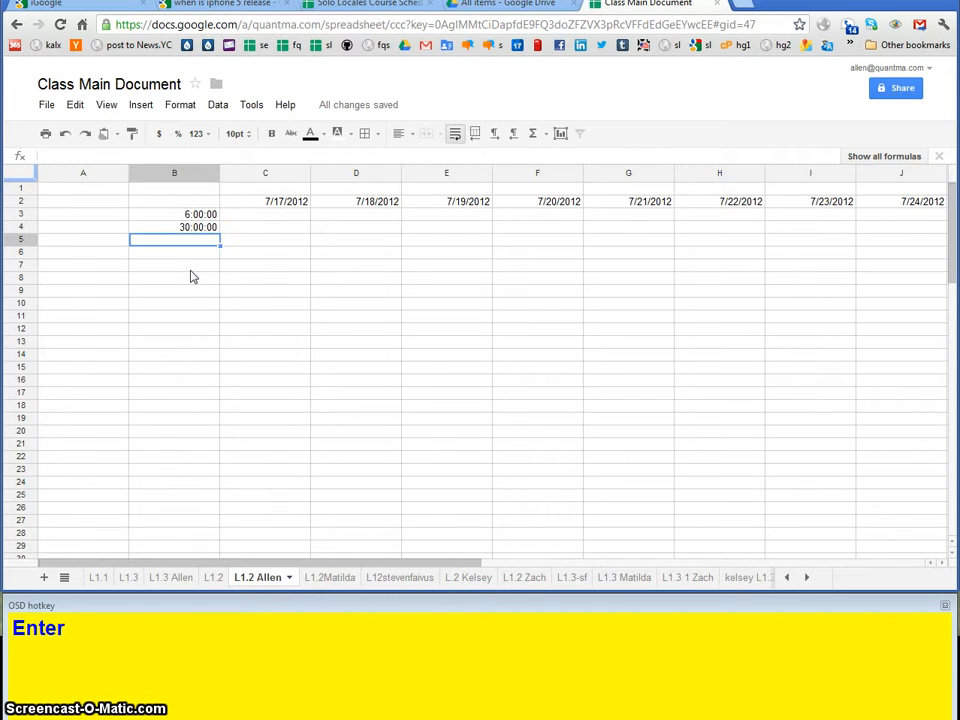
# Step: Examine the formula and result in B4 against the start time in B3
pyautogui.press('Up')
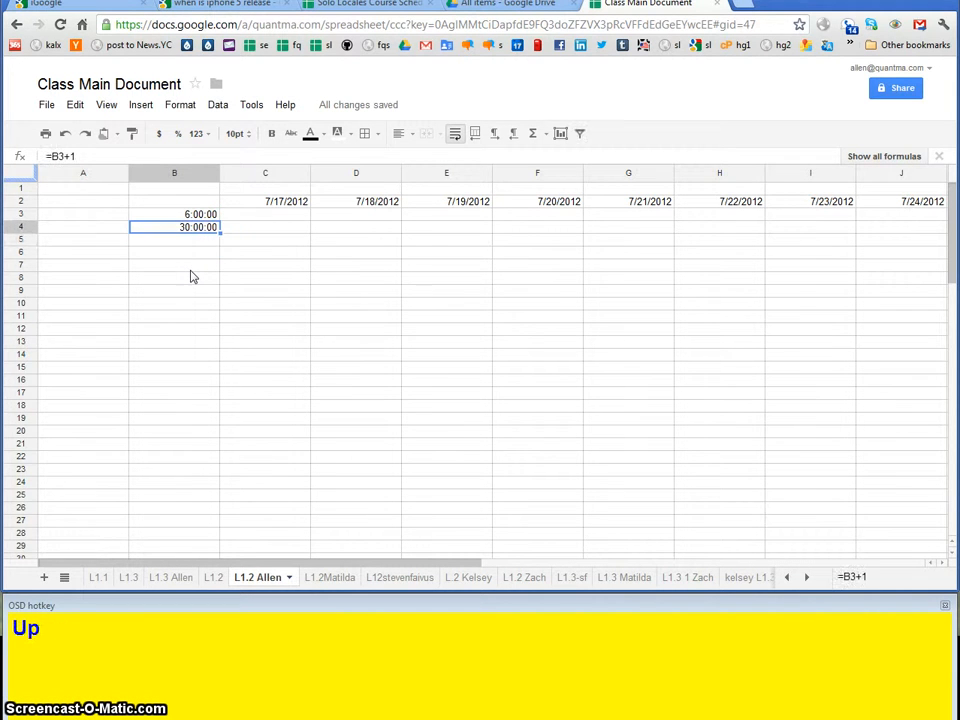
pyautogui.press('Down')
pyautogui.press('Up')
pyautogui.press('Down')
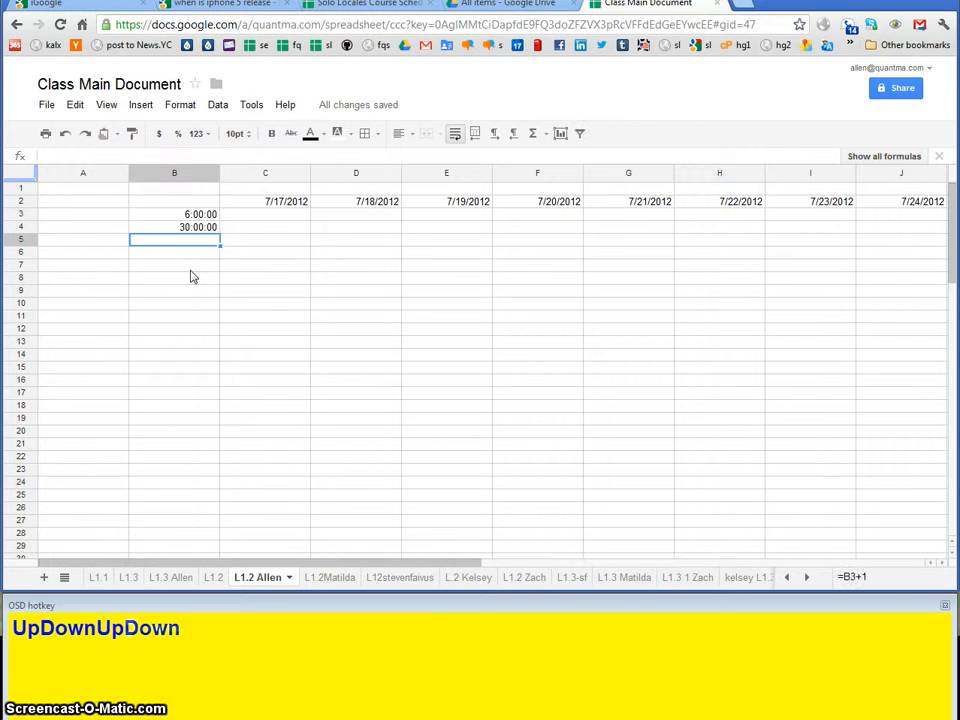
pyautogui.press('Up')
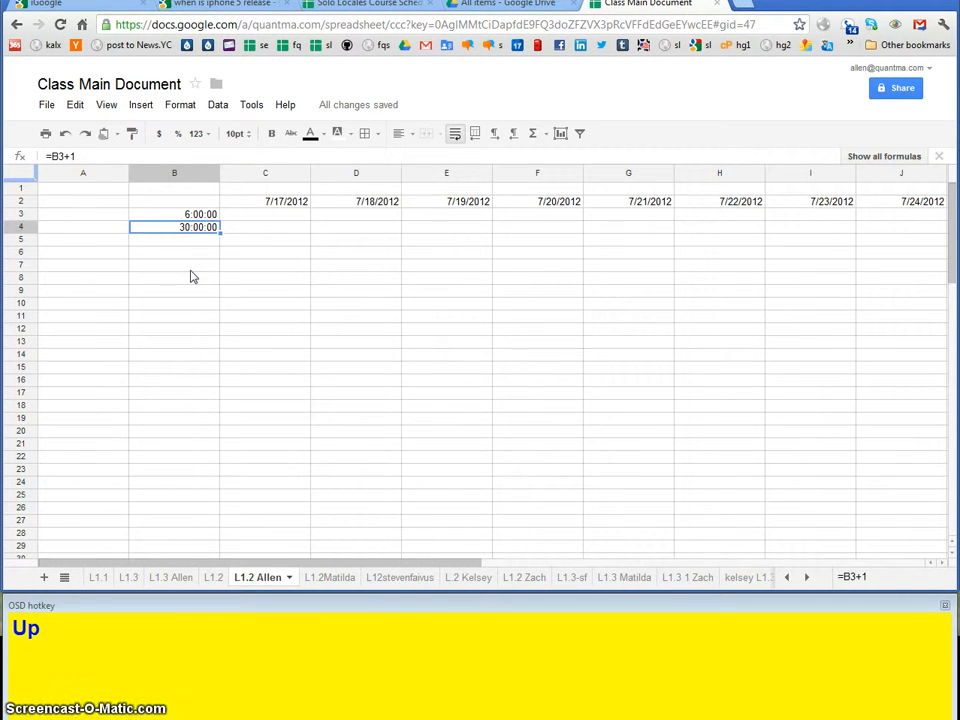
pyautogui.press('Up')
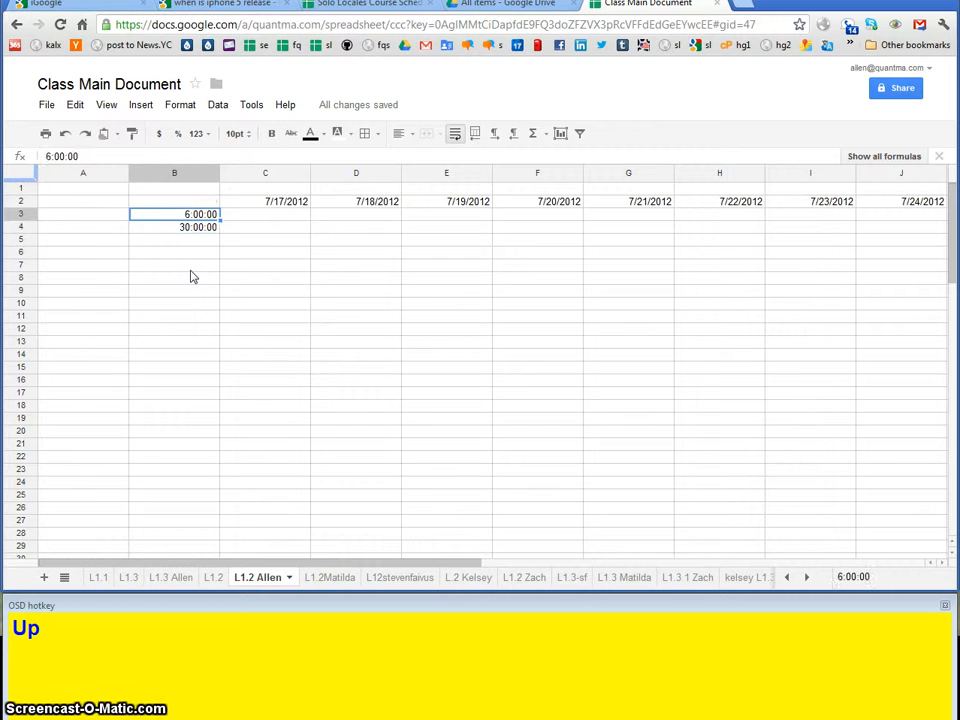
pyautogui.press('Down')
pyautogui.press('Up')
pyautogui.press('Down')
pyautogui.press('Down')
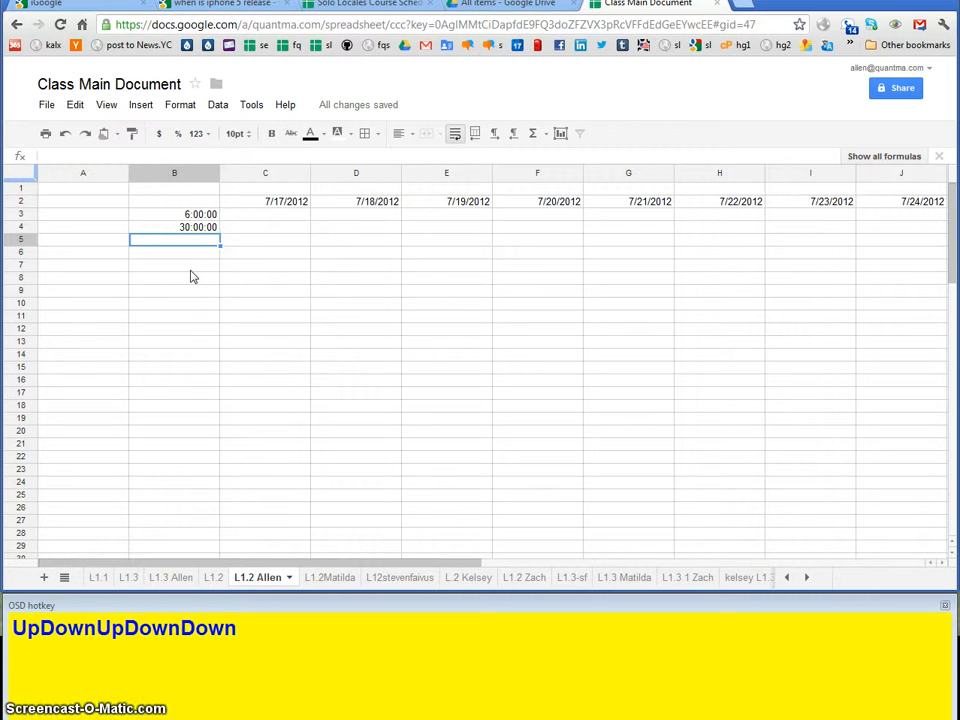
pyautogui.press('Up')
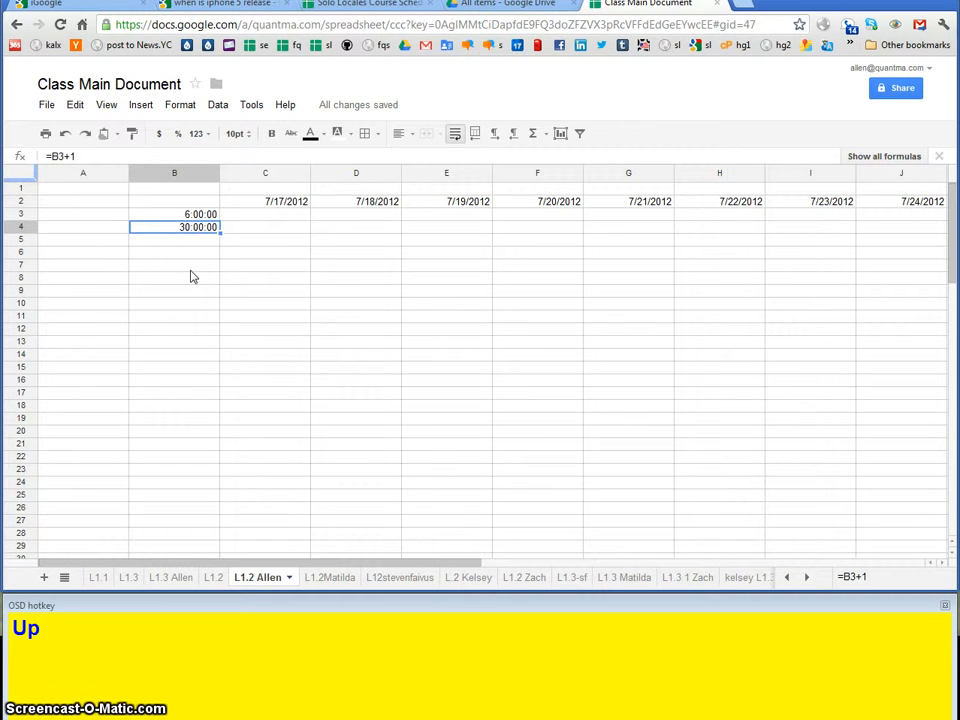
pyautogui.press('Down')
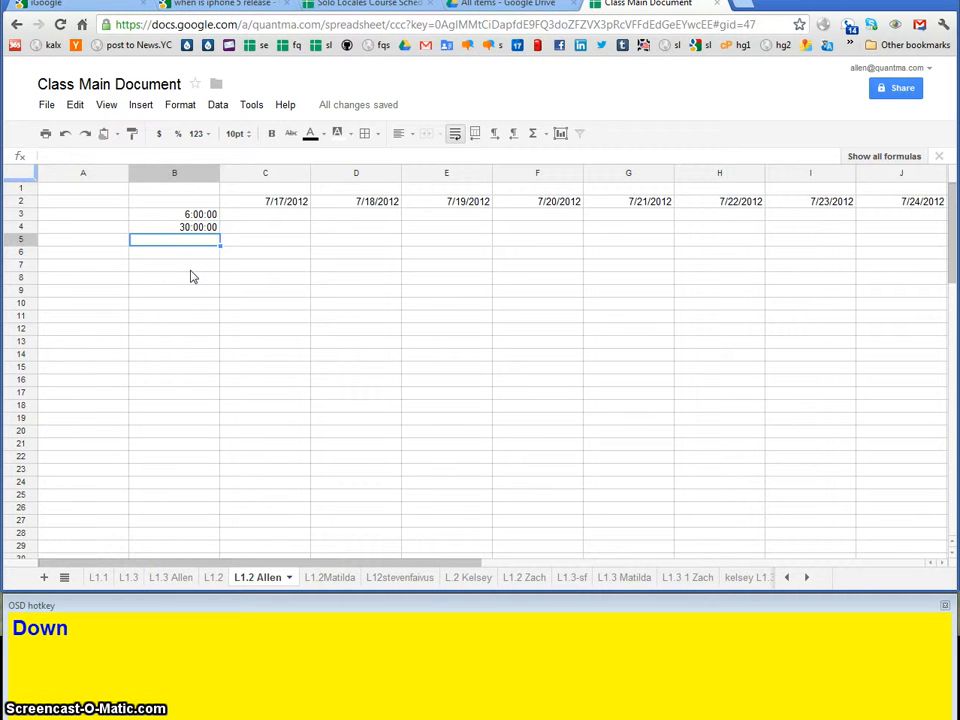
# Step: Clear B4, enter the formula =B3+1/24 there instead, and check the cell
pyautogui.press('Up')
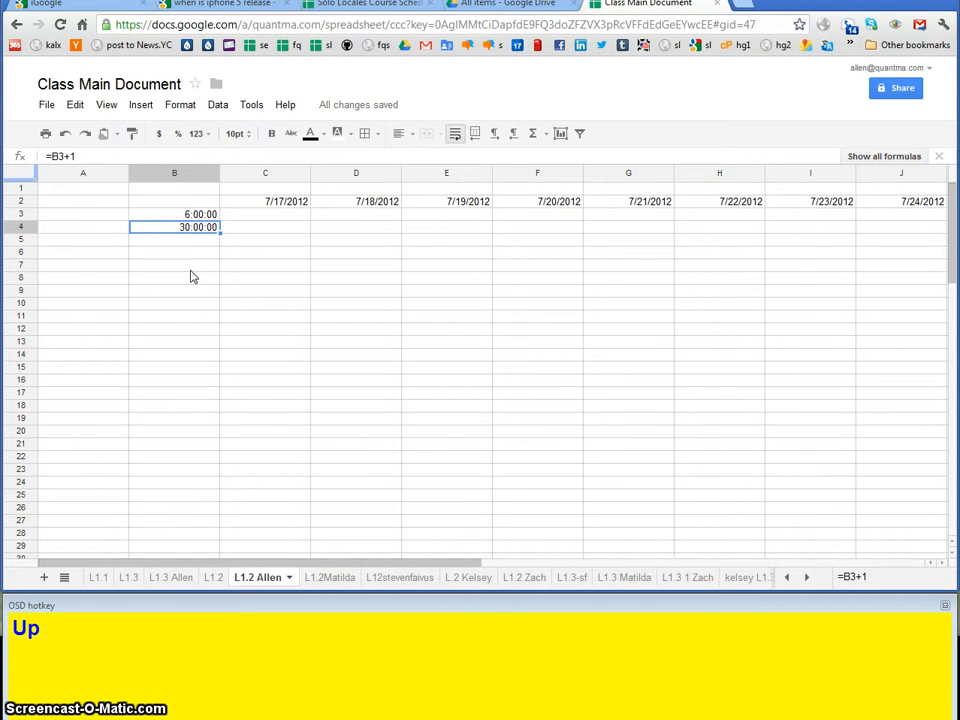
pyautogui.press('Delete')
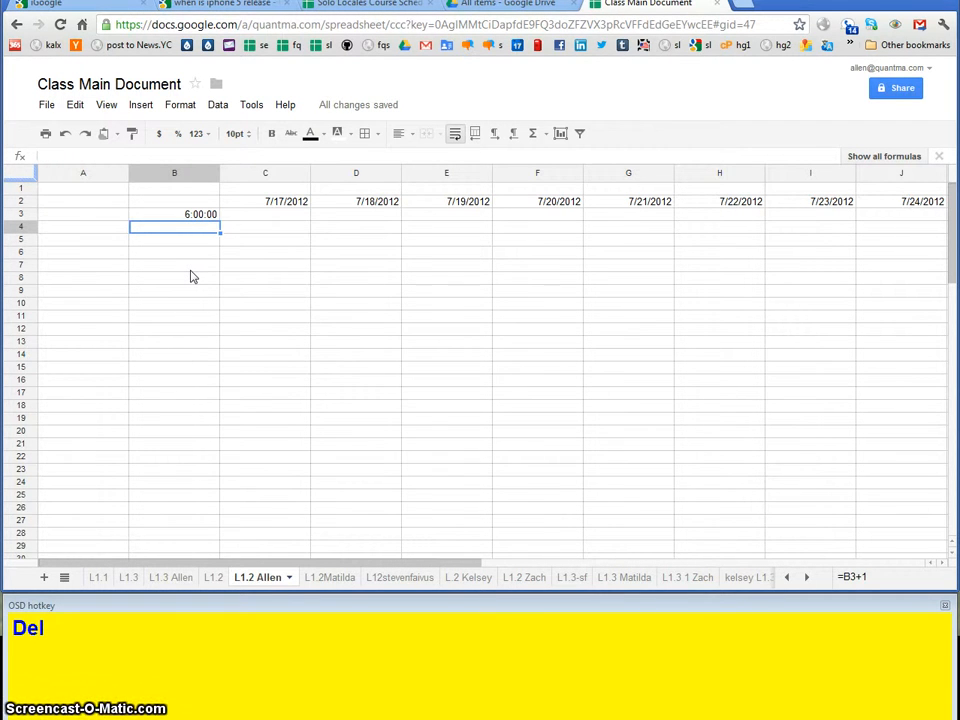
pyautogui.write('=')
pyautogui.press('Up')
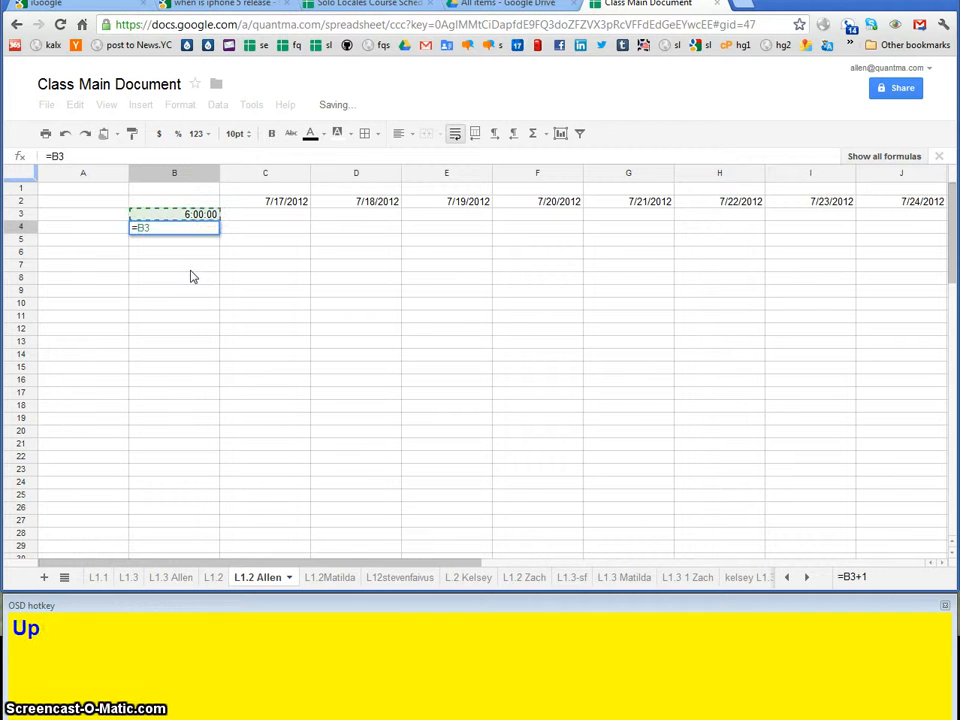
pyautogui.write('+')
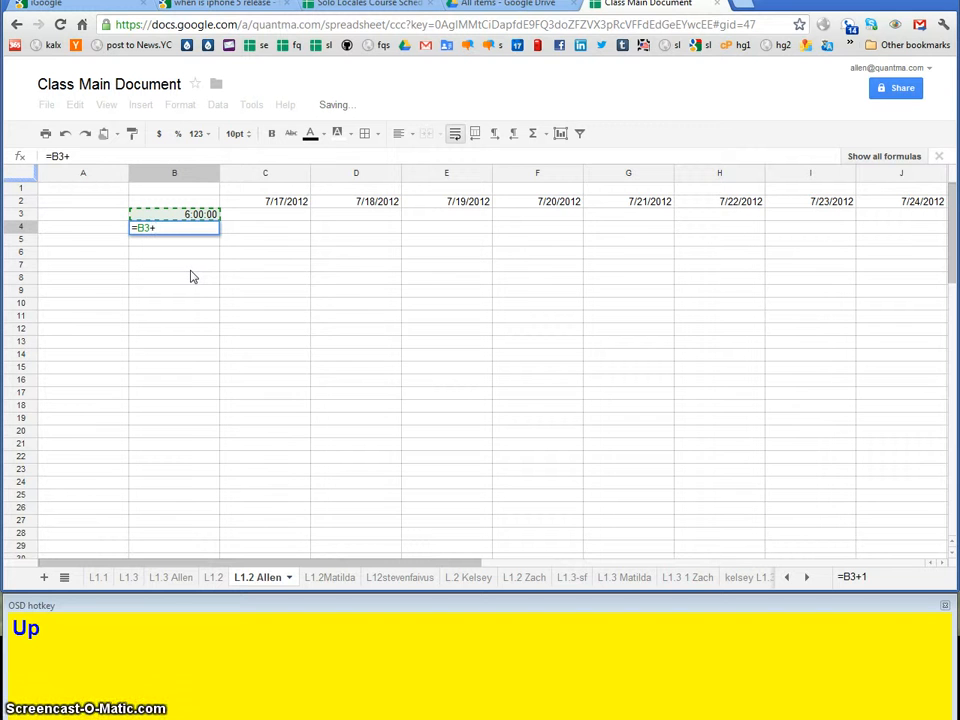
pyautogui.write('1/24')
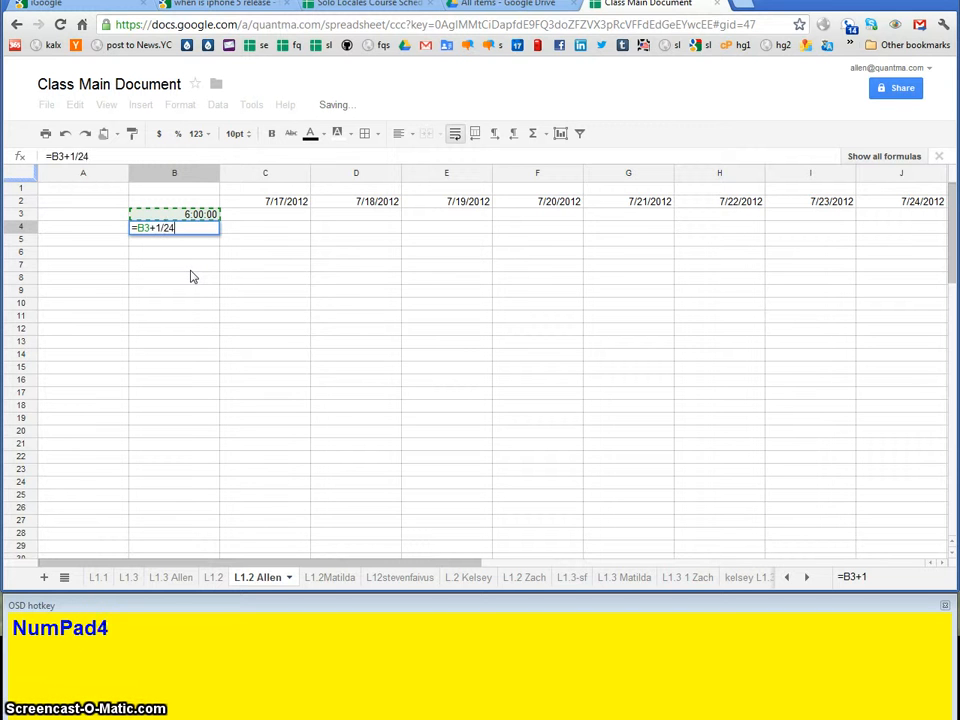
pyautogui.press('Return')
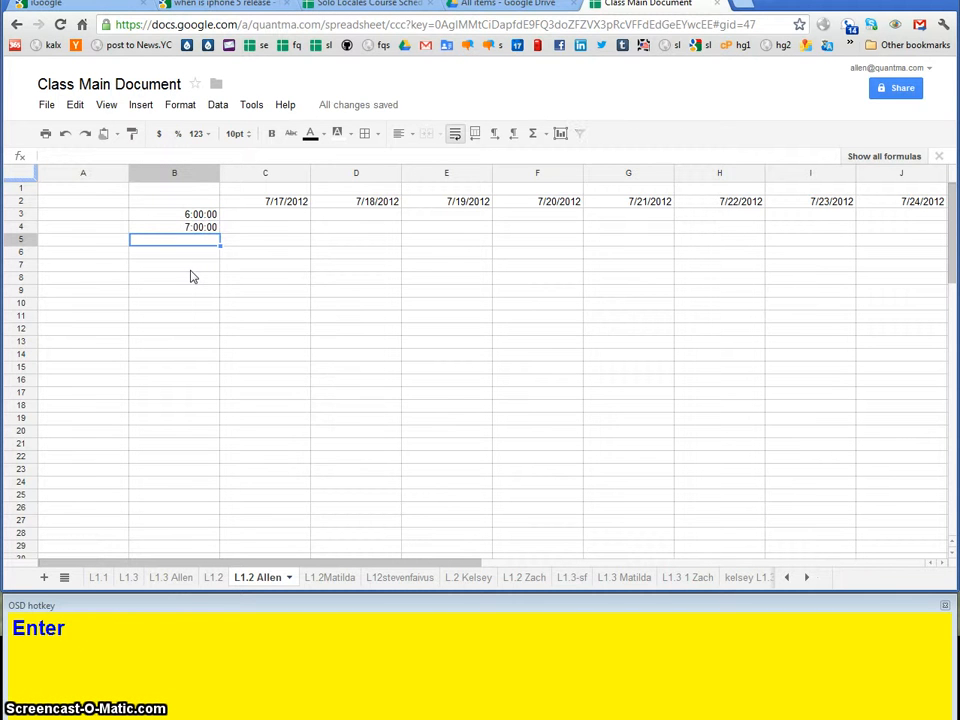
pyautogui.press('Up')
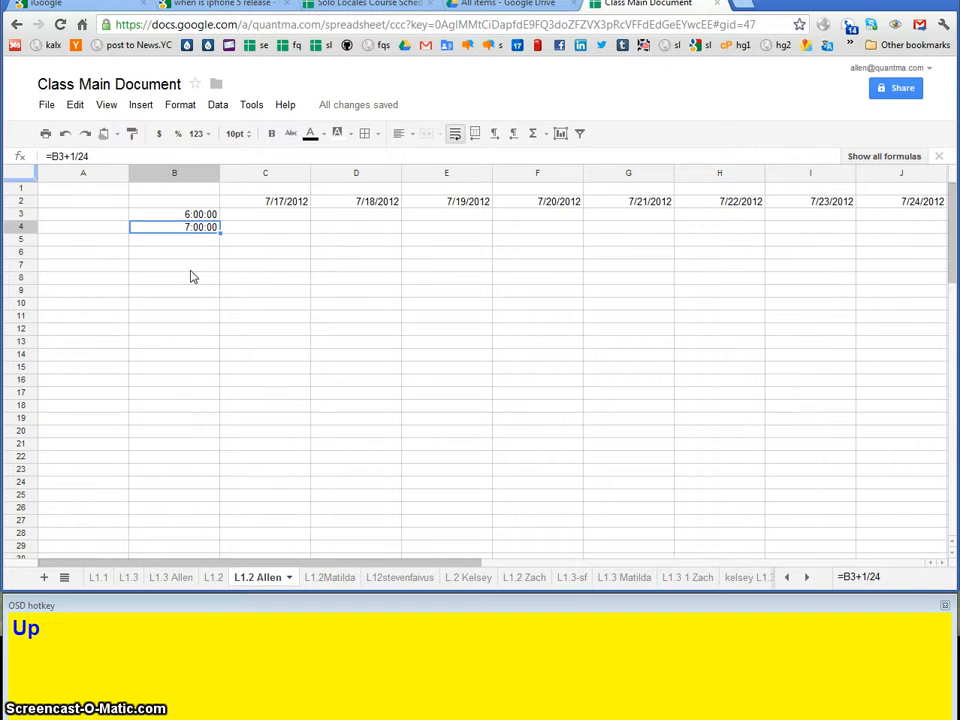
pyautogui.press('Down')
pyautogui.press('Up')
pyautogui.press('Down')
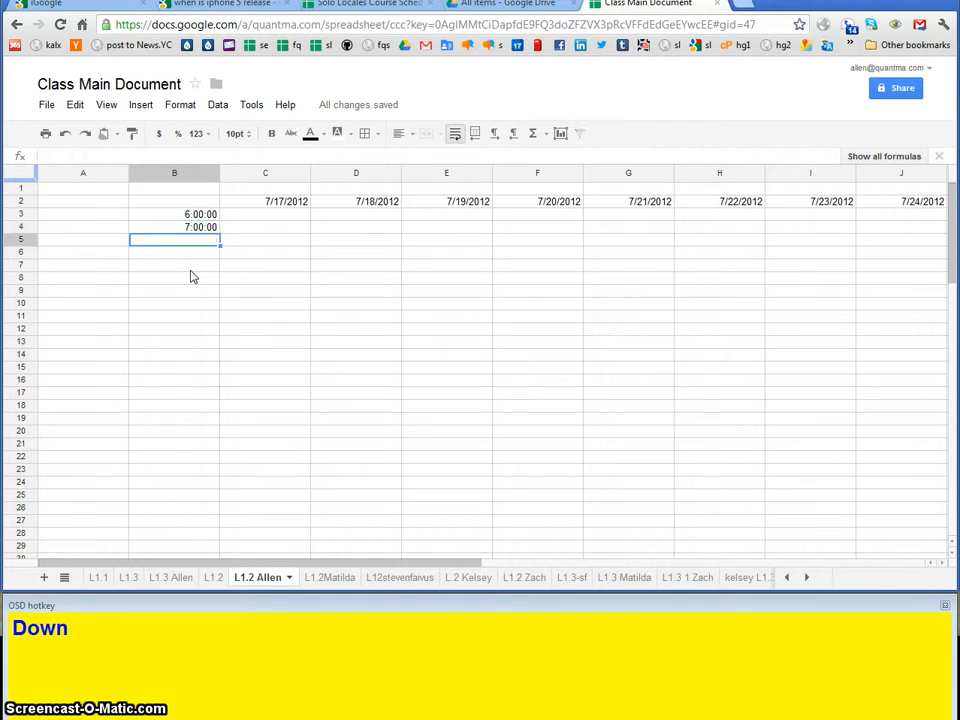
pyautogui.press('Up')
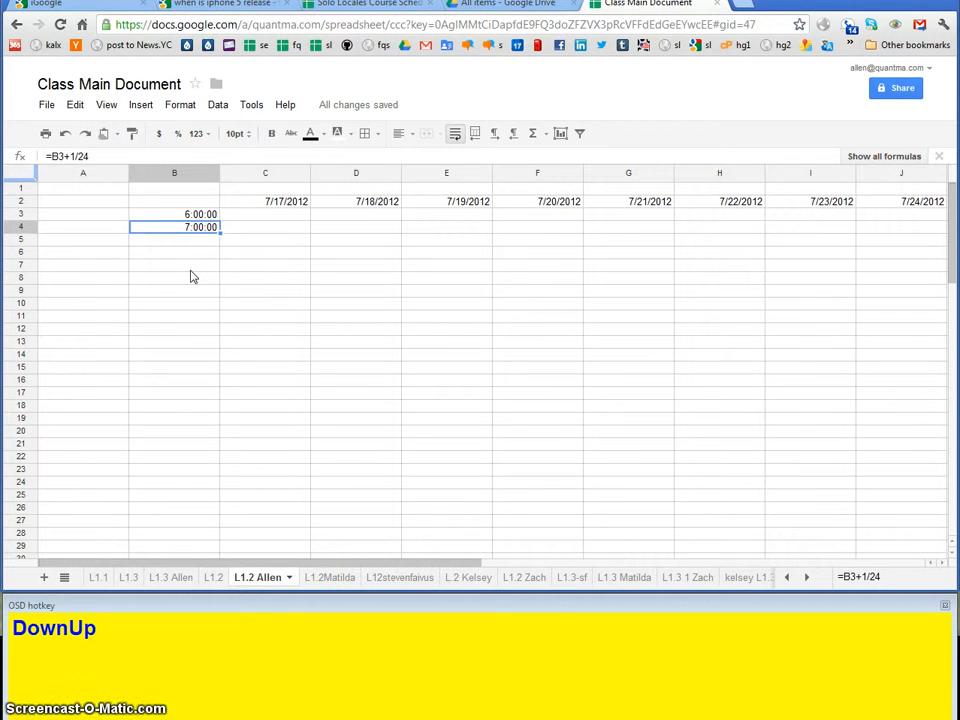
pyautogui.press('Down')
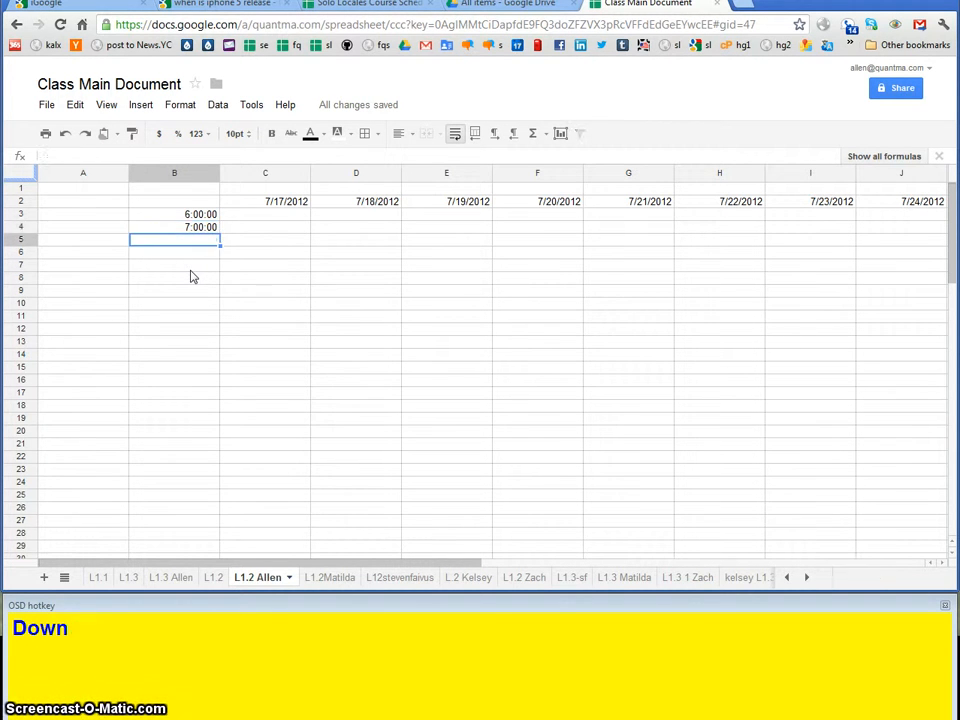
# Step: Copy the formula in B4 and paste it down column B through B33
pyautogui.press('Up')
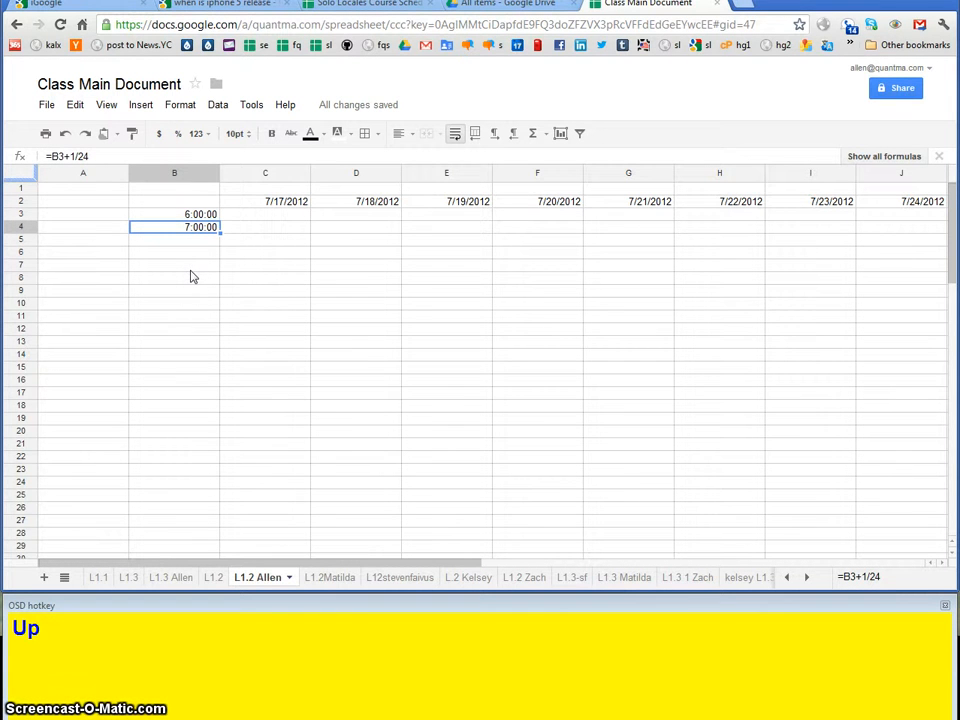
pyautogui.hotkey('ctrl', 'c')
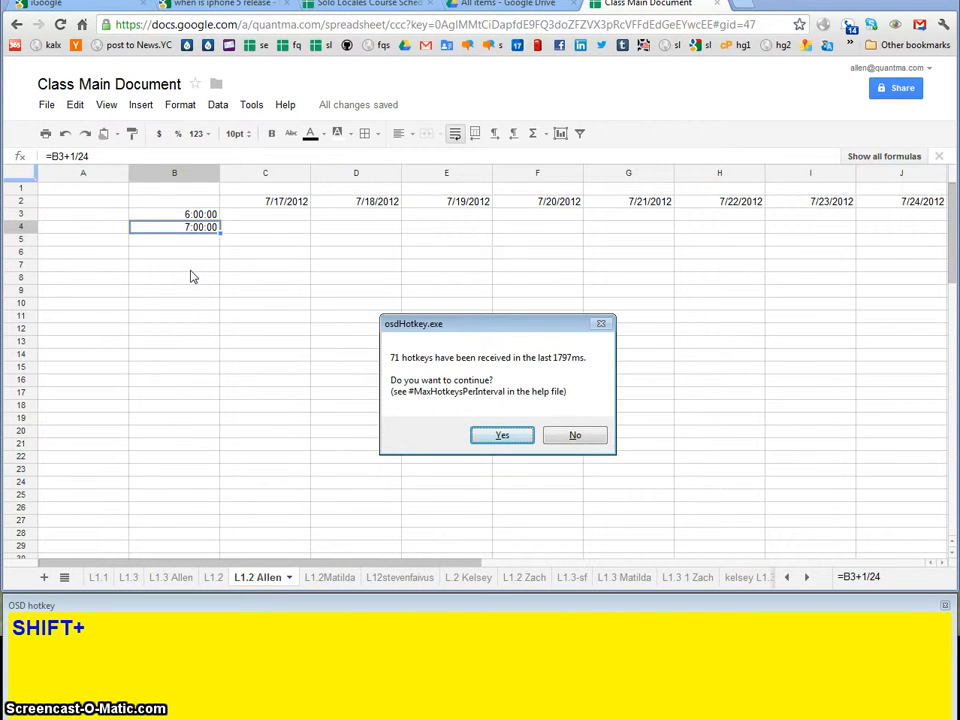
pyautogui.click(510, 443)
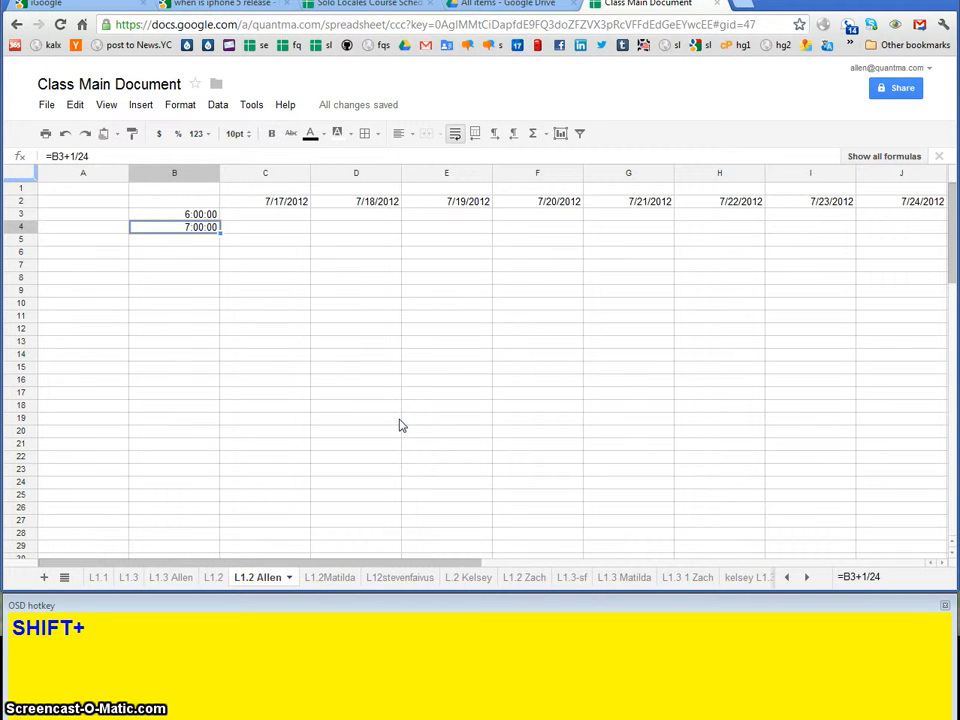
pyautogui.hotkey('shift', 'pagedown')
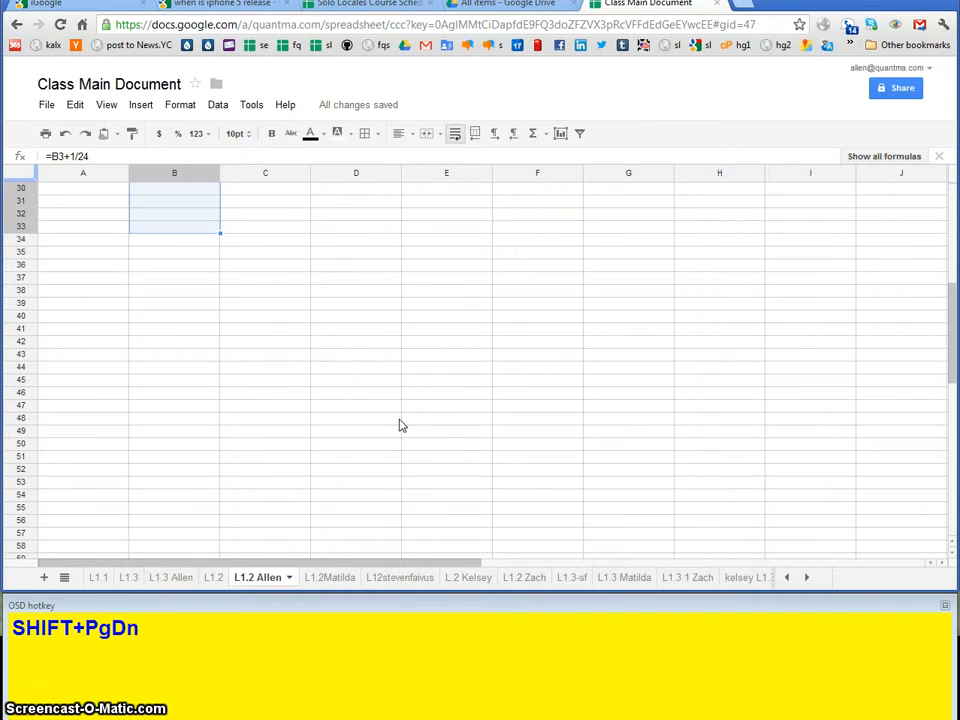
pyautogui.press('ctrl')
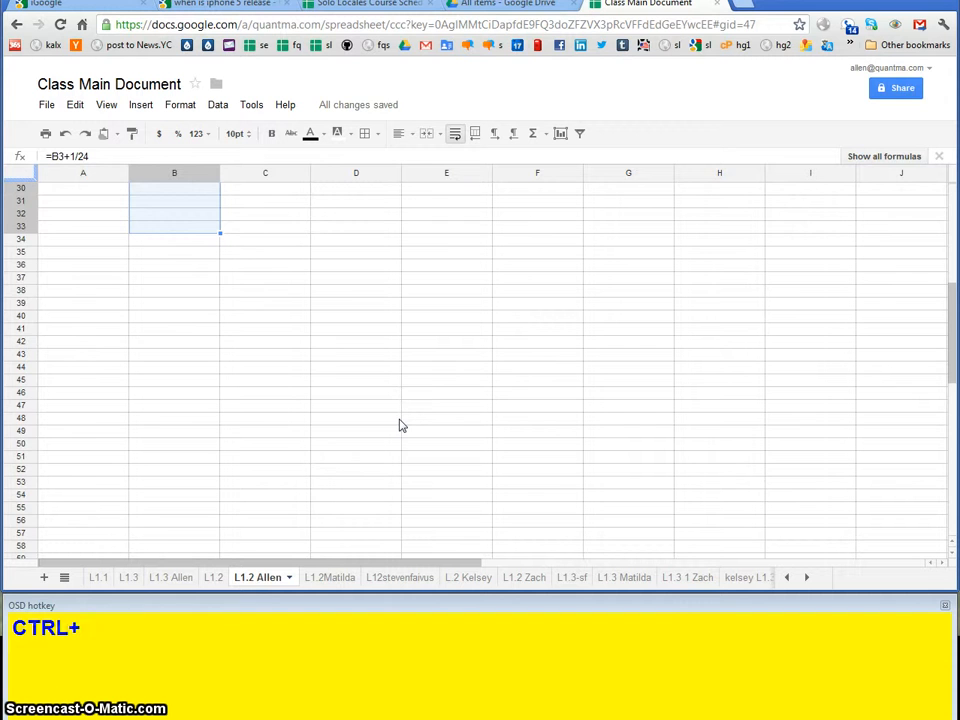
pyautogui.hotkey('ctrl', 'v')
# Step: Review the filled times and their formulas in the upper rows of column B
pyautogui.press('Up')
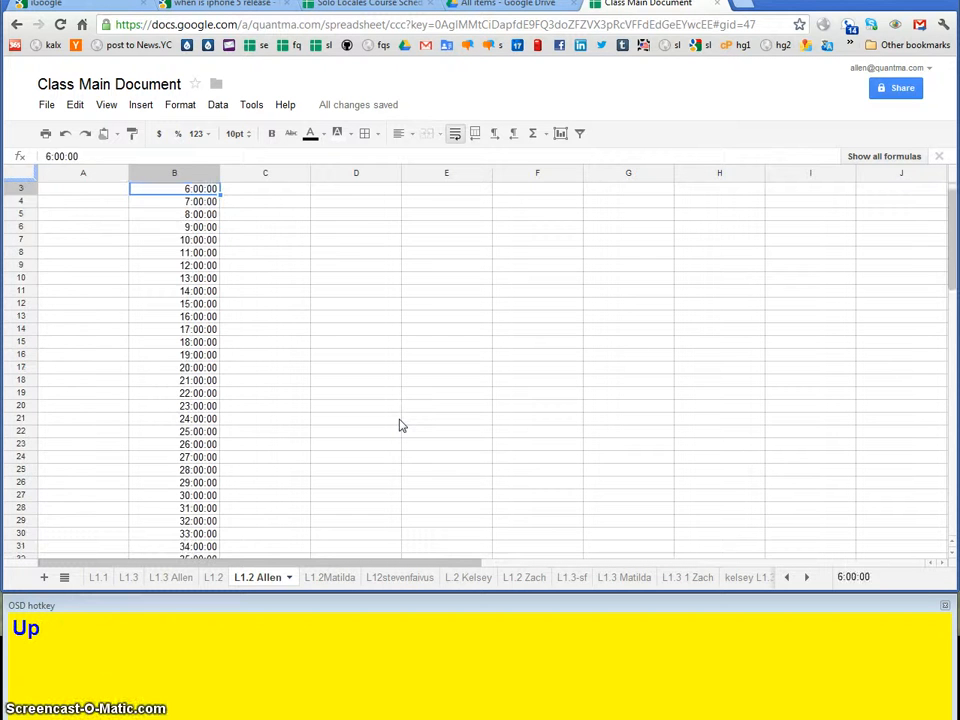
pyautogui.press('Up')
pyautogui.press('Up')
pyautogui.press('Down')
pyautogui.press('Down')
pyautogui.press('Down')
pyautogui.press('Down')
pyautogui.press('Down')
pyautogui.press('Down')
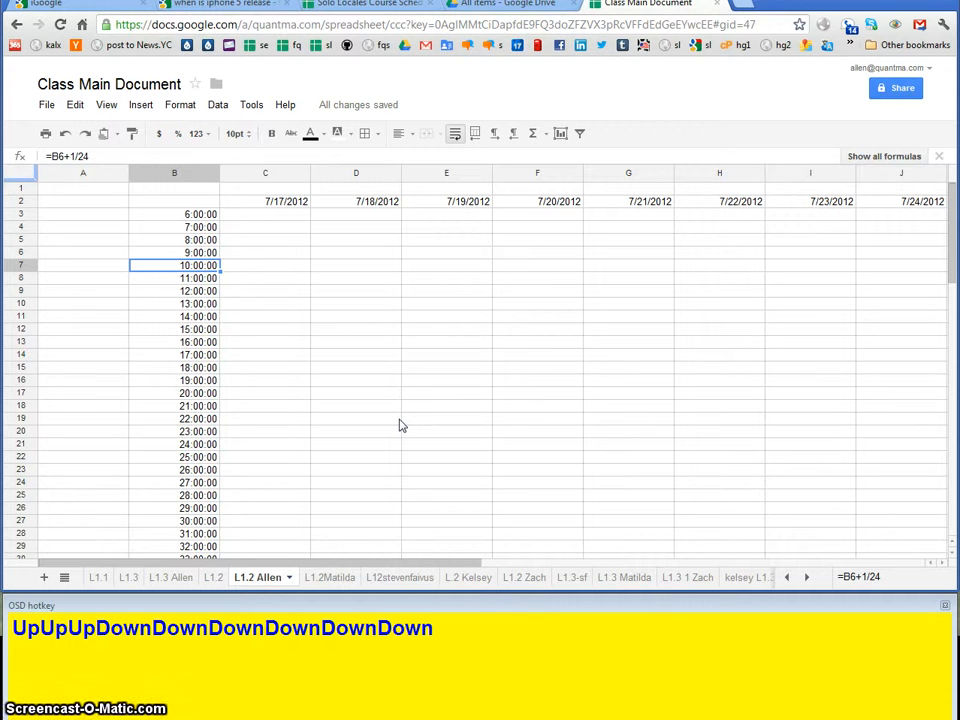
pyautogui.press('Up')
pyautogui.press('Up')
pyautogui.press('Up')
pyautogui.press('Up')
pyautogui.press('Up')
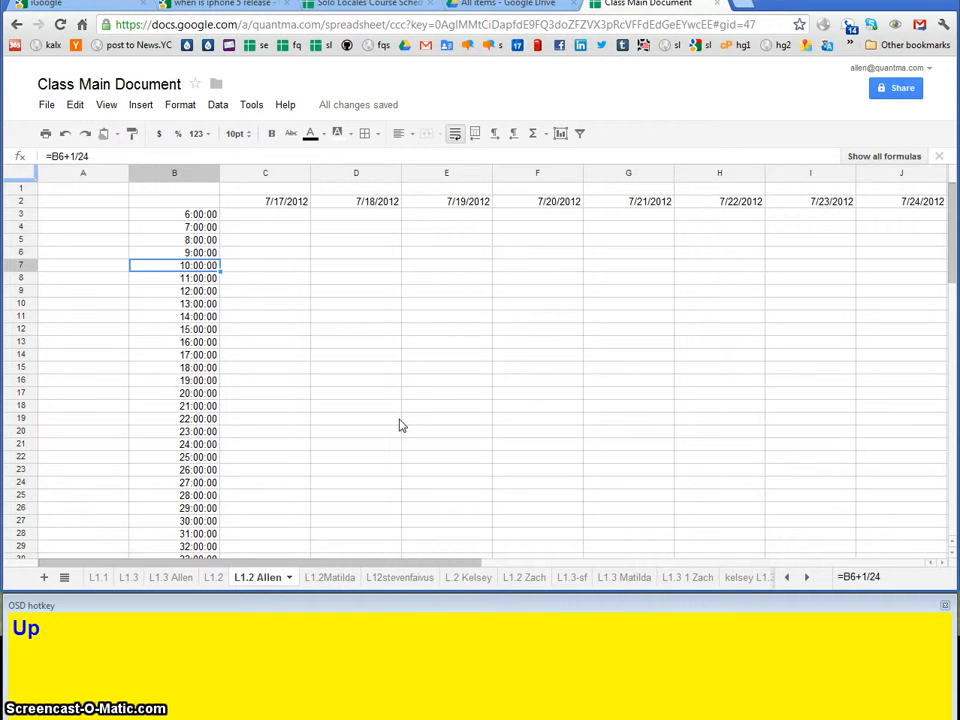